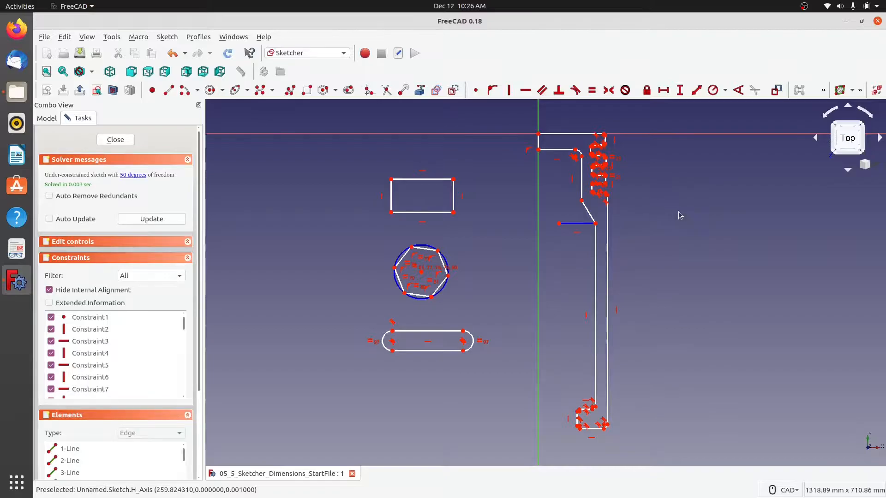
- Examine the profile's top edge and the rounded corner at its outer end
middle_click_drag(666, 184, 633, 212)
scroll(513, 154, "up", 2)
scroll(655, 226, "down", 2)
middle_click_drag(645, 308, 628, 269)
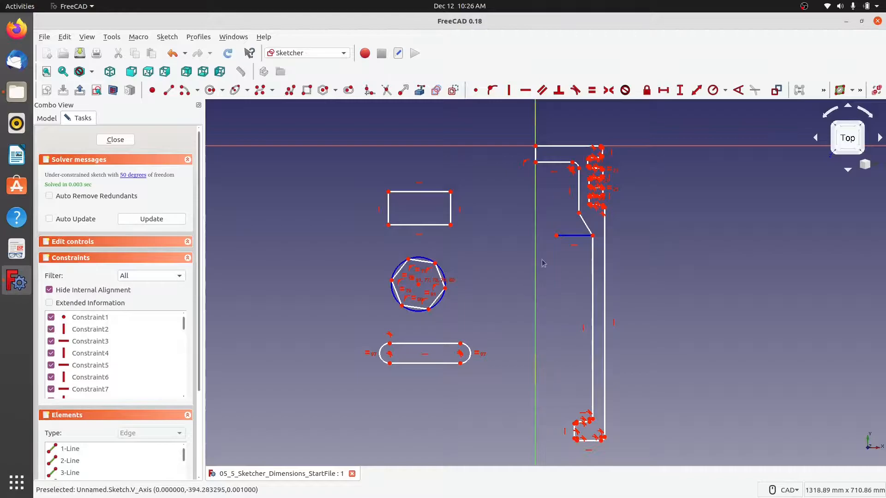
scroll(575, 152, "up", 6)
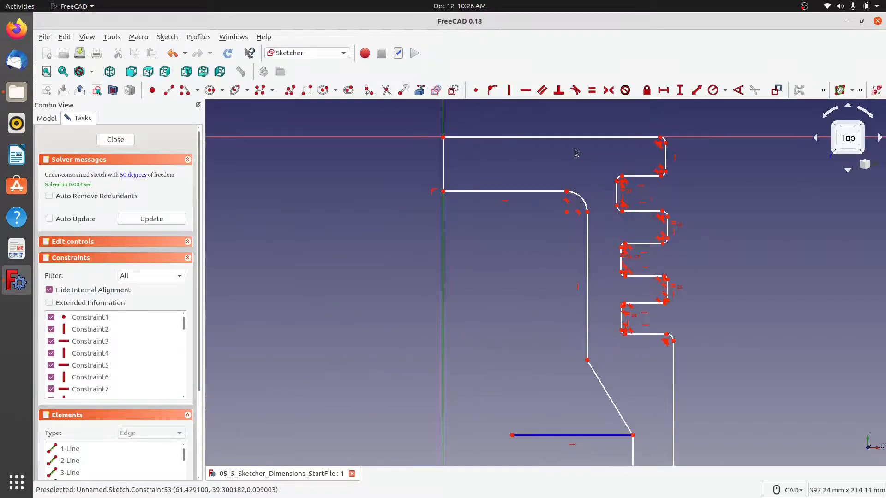
middle_click_drag(576, 156, 555, 196)
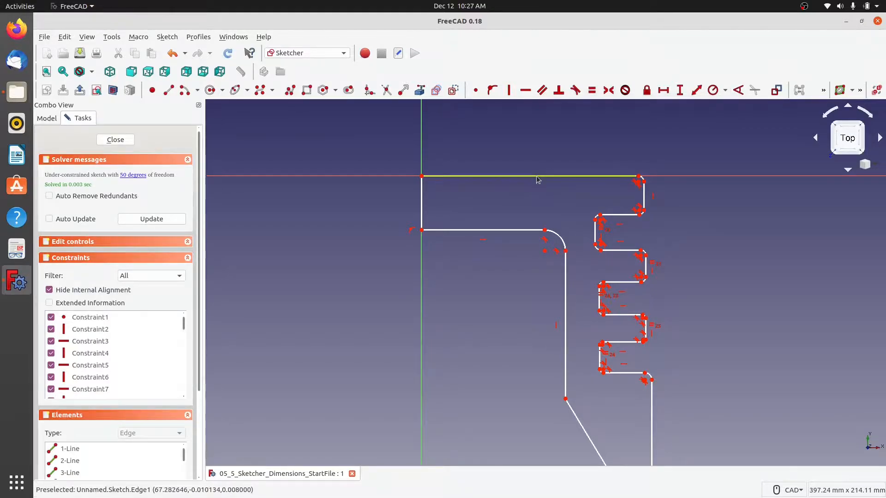
left_click(507, 179)
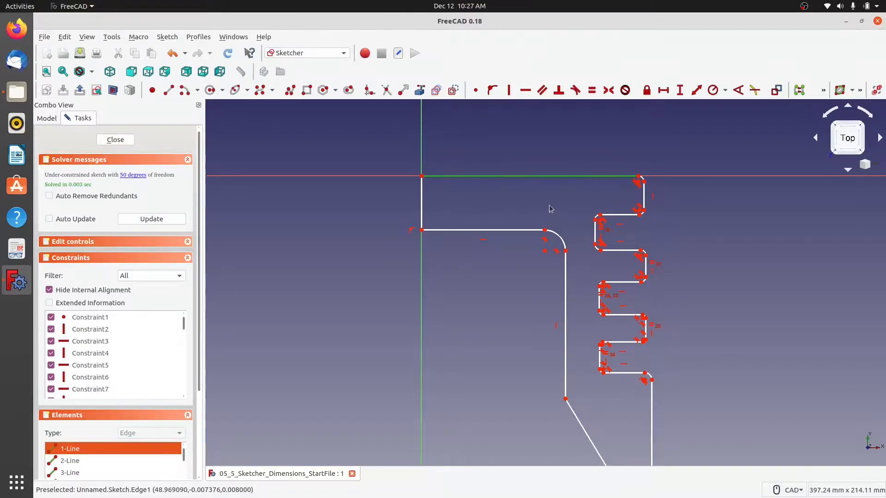
scroll(639, 176, "up", 8)
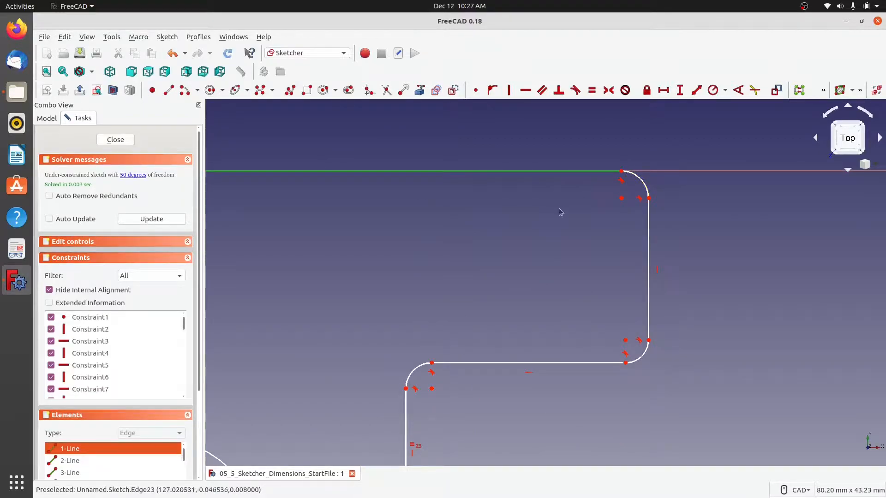
scroll(607, 222, "down", 5)
middle_click_drag(468, 248, 512, 216)
left_click(671, 185)
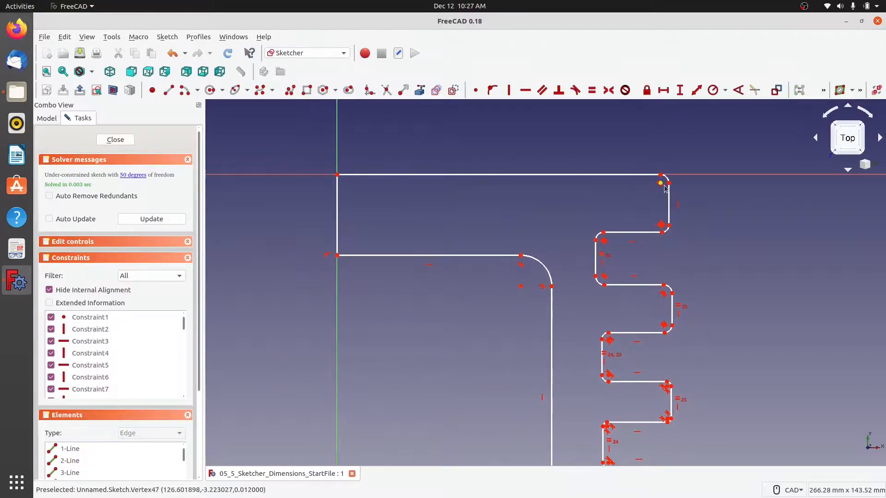
- Add a 150 mm horizontal distance between the origin and the upper endpoint of the profile's topmost outer vertical edge
left_click(337, 175)
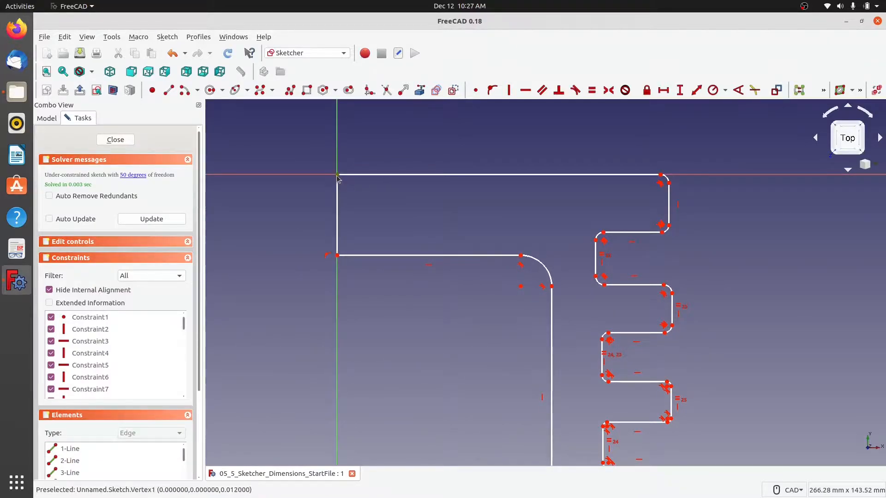
left_click(669, 183)
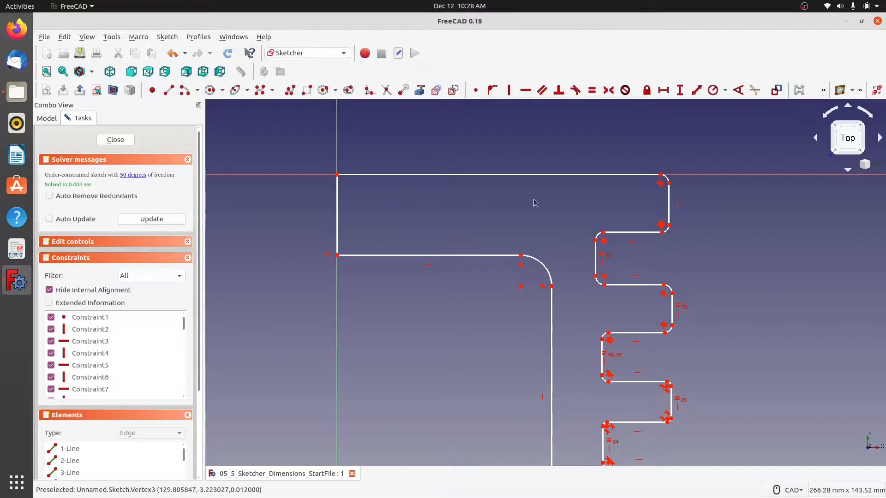
left_click(338, 175)
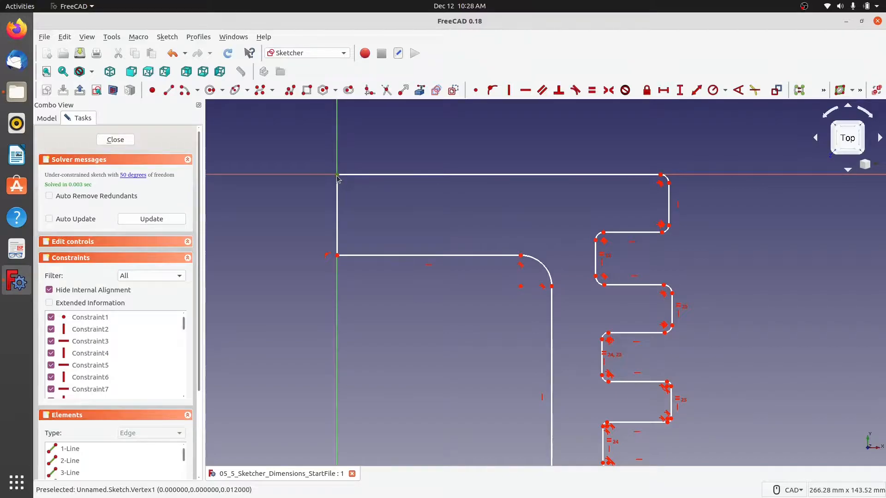
left_click(669, 183)
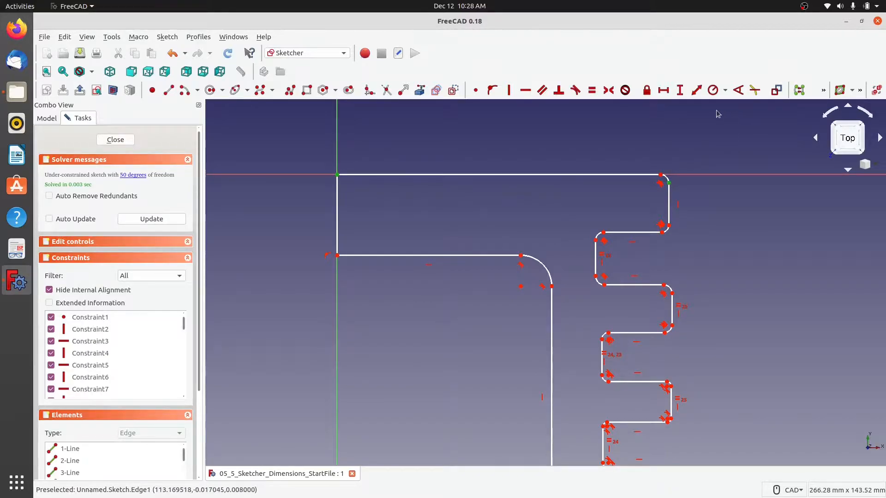
left_click(663, 90)
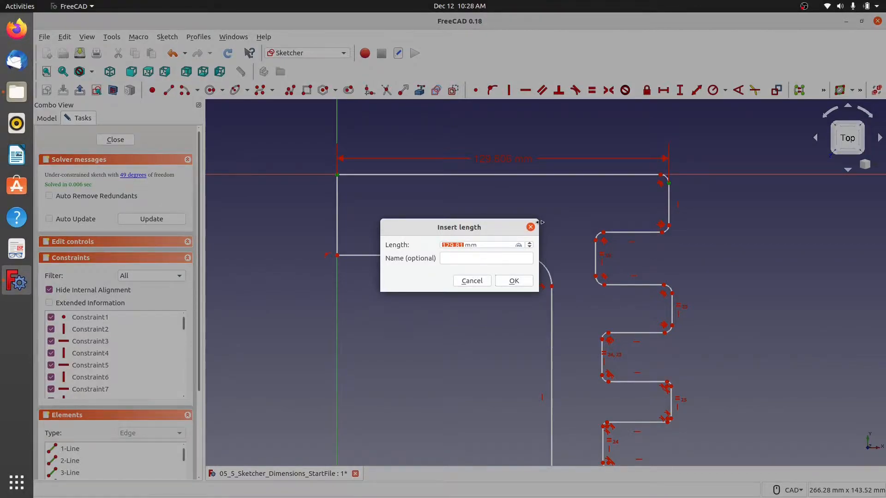
type("150")
left_click(513, 280)
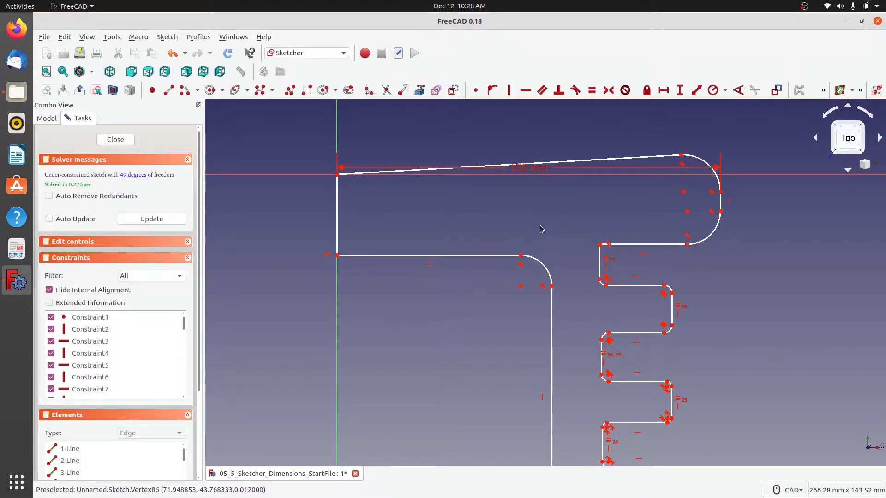
- Constrain the tilted top edge horizontal and shrink the two enlarged corner arcs at its outer end
left_click(586, 165)
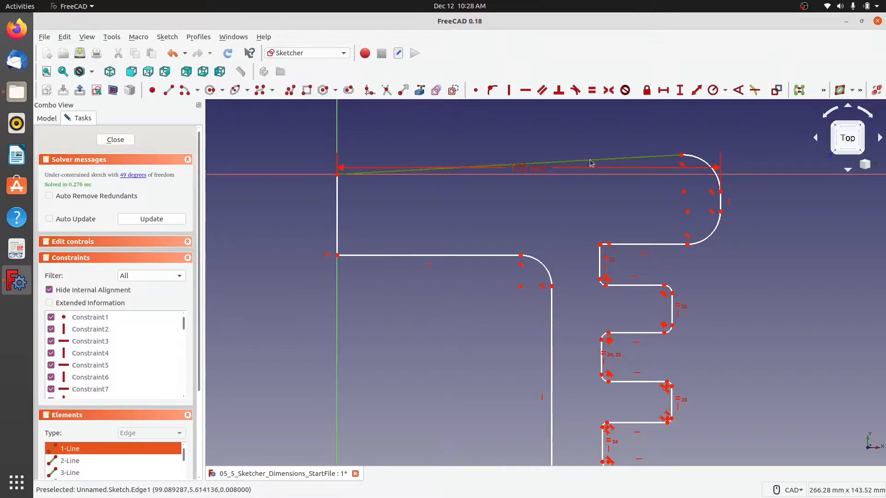
left_click(525, 91)
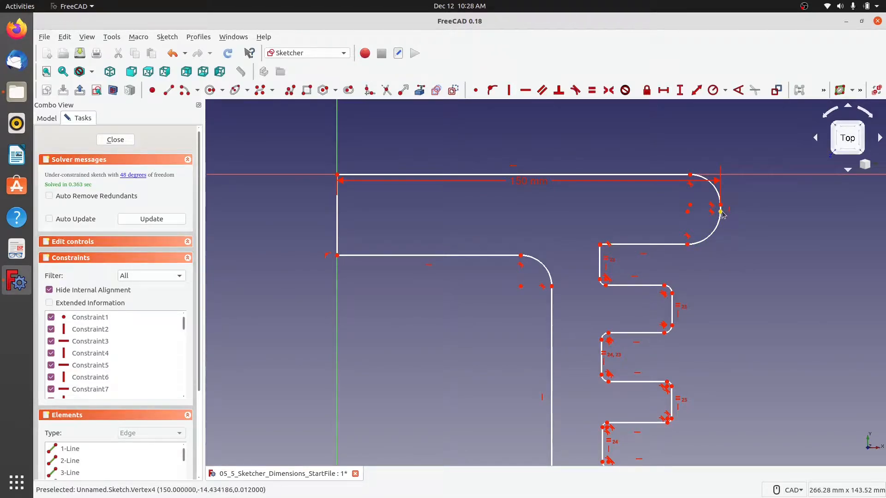
left_click_drag(721, 212, 721, 187)
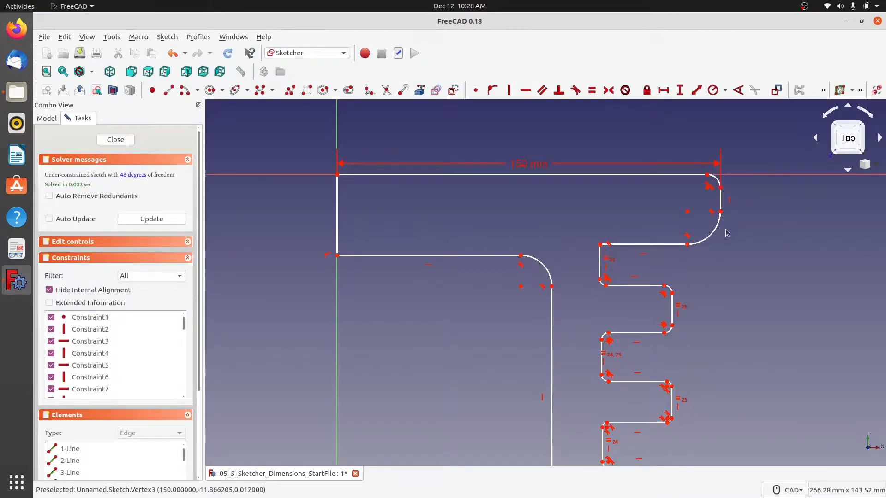
left_click_drag(686, 246, 706, 242)
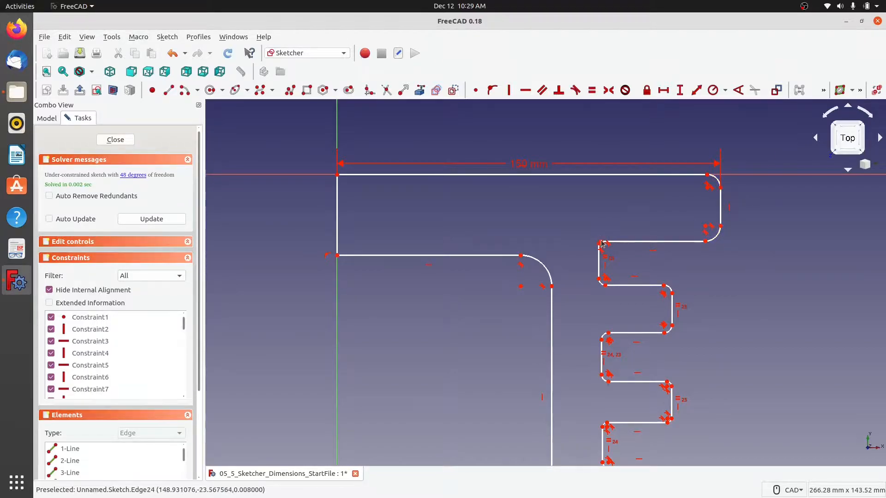
- Apply an equal constraint to all the small corner arcs along the toothed side and the bottom hook, leaving out the large inner fillet
left_click(718, 181)
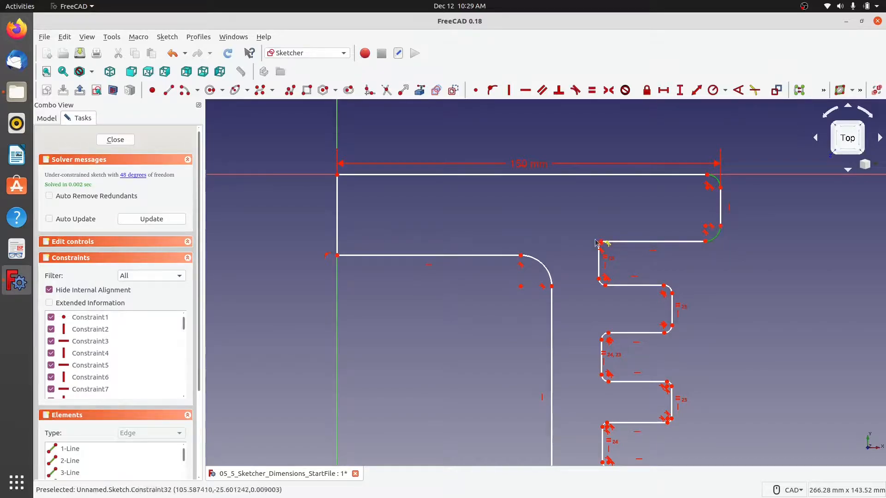
scroll(598, 244, "up", 5)
scroll(622, 259, "down", 5)
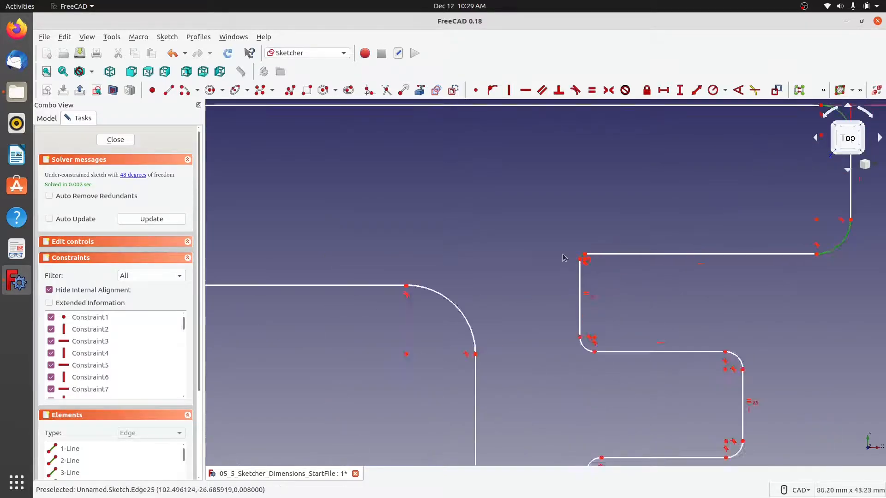
left_click(578, 318)
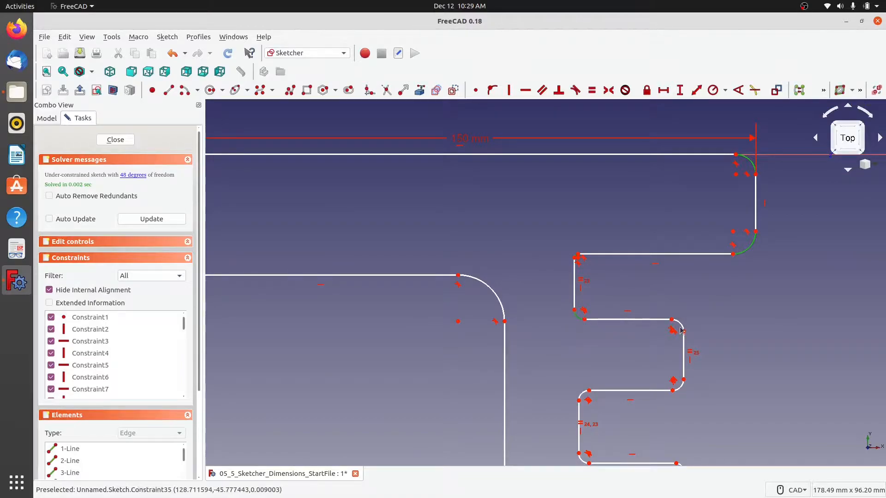
left_click(679, 387)
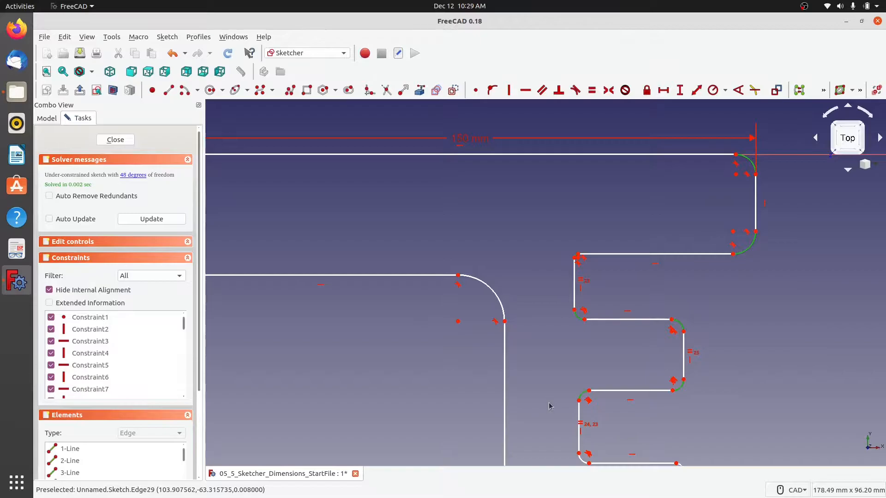
middle_click_drag(550, 406, 558, 252)
left_click(592, 313)
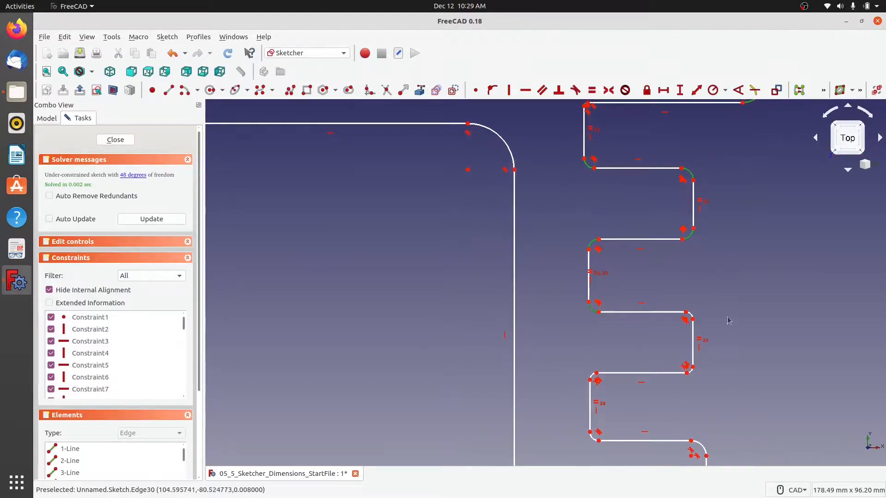
left_click(691, 315)
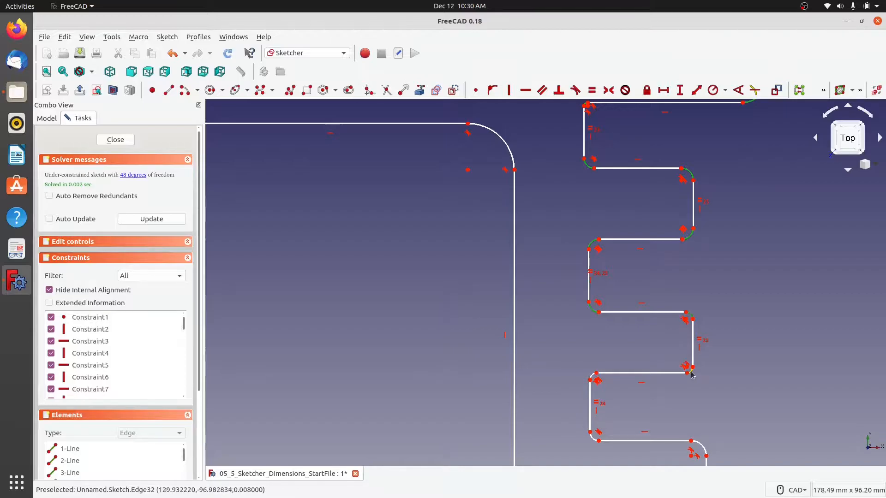
left_click(592, 376)
middle_click_drag(622, 415, 623, 267)
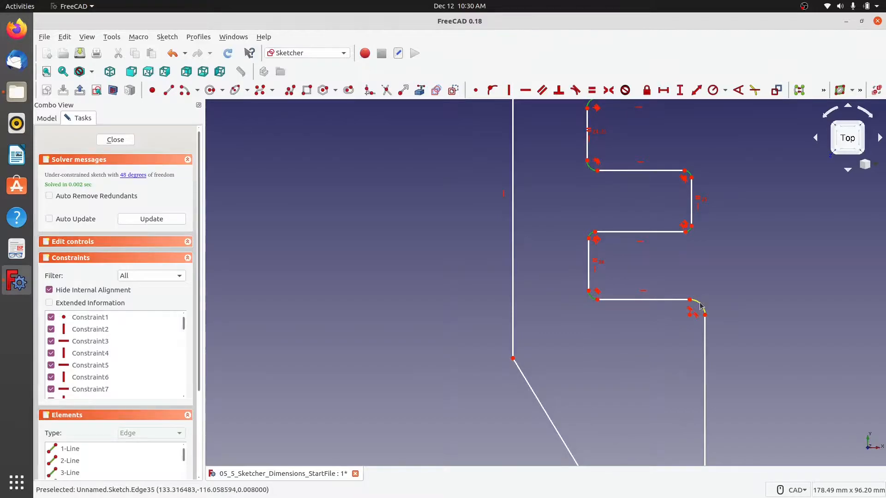
scroll(625, 243, "down", 10)
middle_click_drag(645, 422, 600, 156)
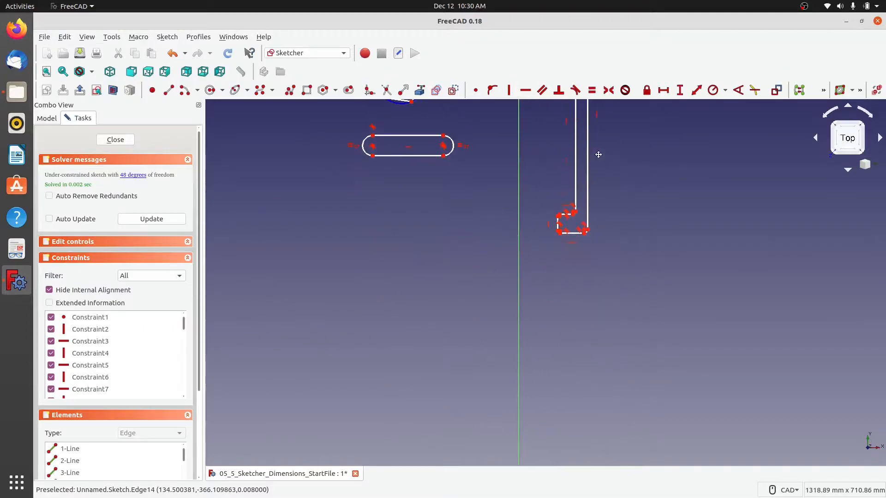
scroll(584, 234, "up", 12)
left_click(603, 245)
left_click(304, 244)
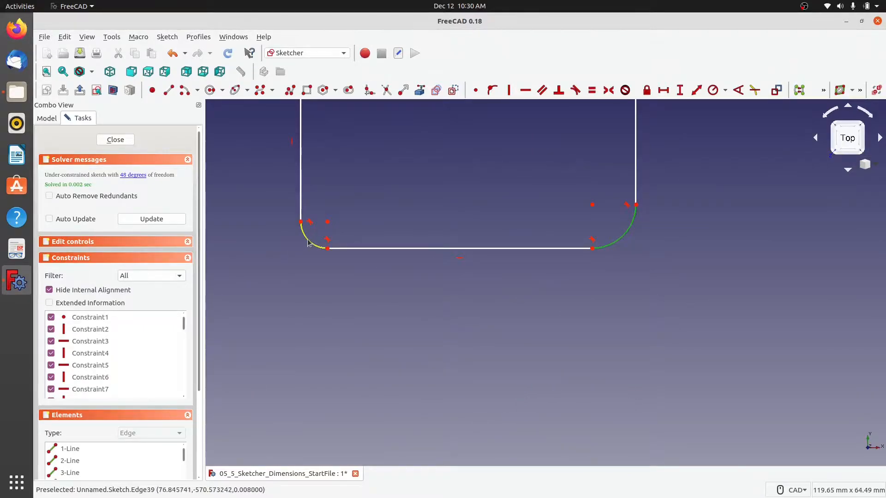
mouse_move(406, 155)
middle_mouse_down()
mouse_move(461, 362)
mouse_move(478, 378)
middle_mouse_up()
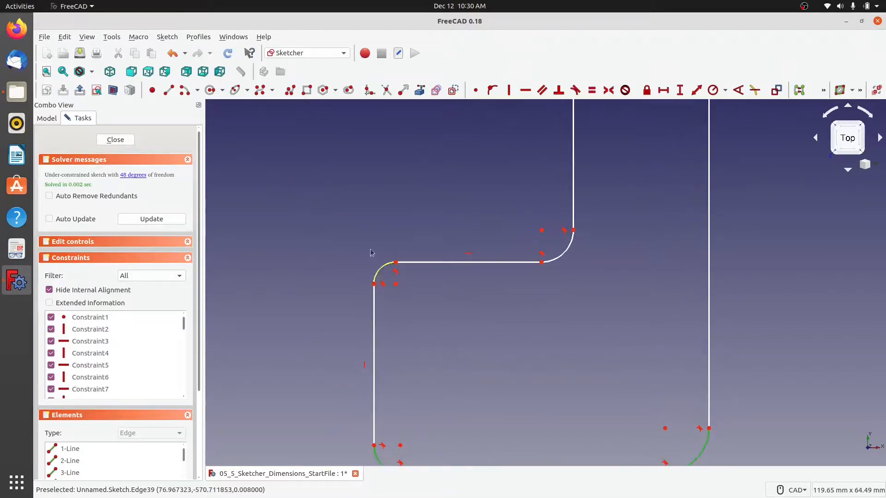
left_click(378, 272)
left_click(571, 256)
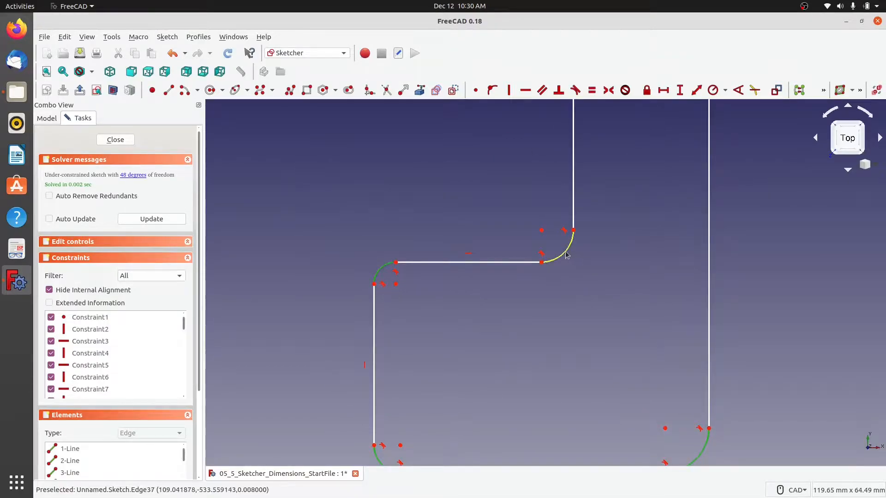
scroll(613, 263, "down", 3)
middle_click_drag(639, 186, 561, 332)
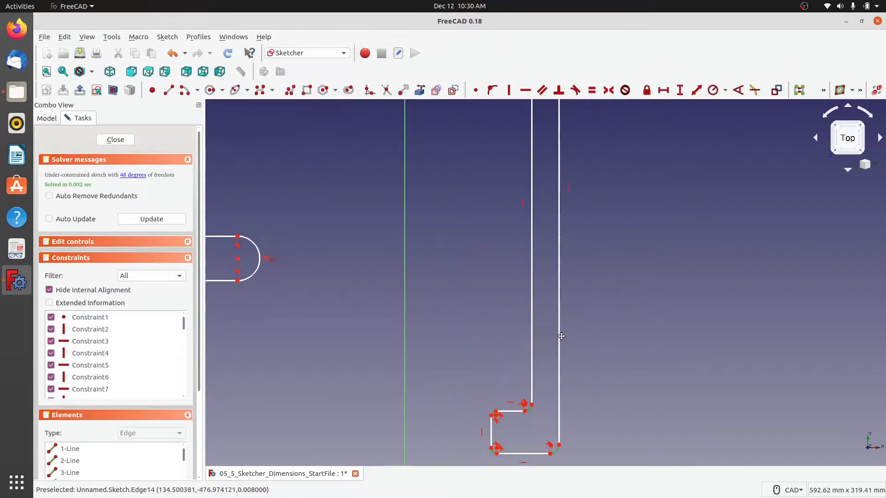
middle_click_drag(573, 148, 520, 327)
mouse_move(531, 178)
middle_mouse_down()
mouse_move(542, 303)
mouse_move(542, 291)
middle_mouse_up()
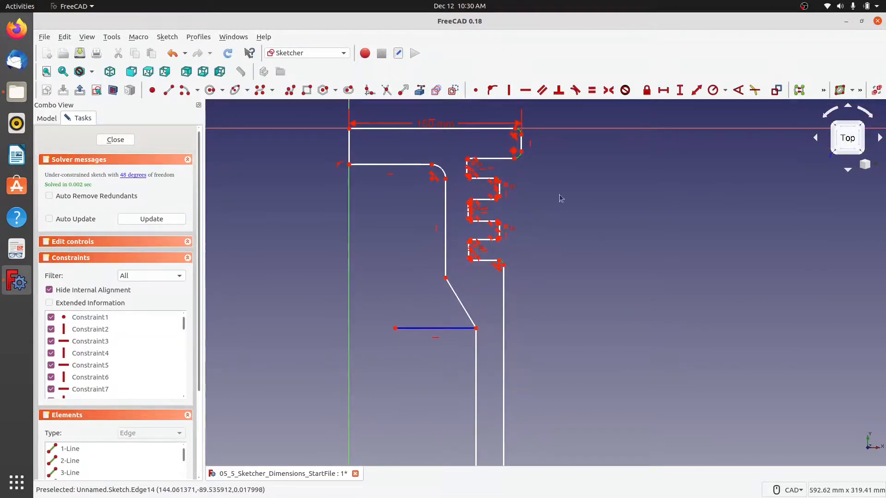
left_click(591, 91)
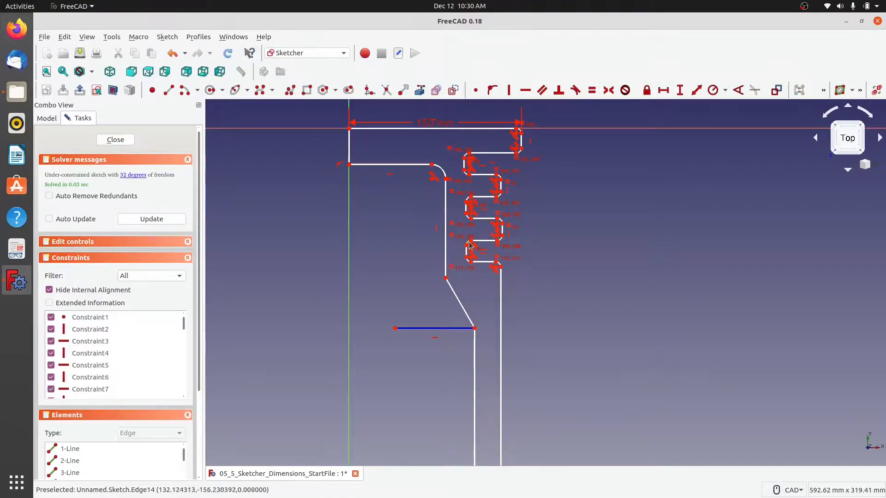
- Constrain the radius of the corner arc at the top edge's outer end to 2 mm
scroll(516, 137, "up", 4)
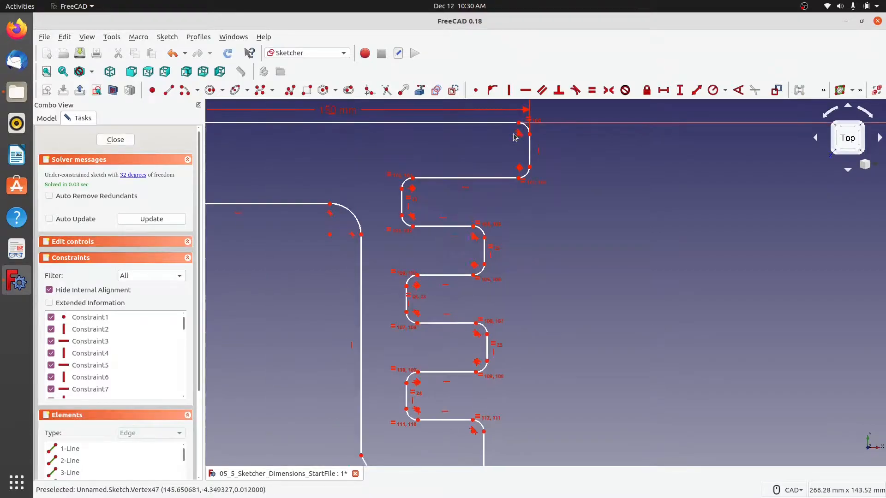
scroll(507, 139, "up", 2)
mouse_move(457, 140)
middle_mouse_down()
mouse_move(534, 221)
mouse_move(568, 227)
middle_mouse_up()
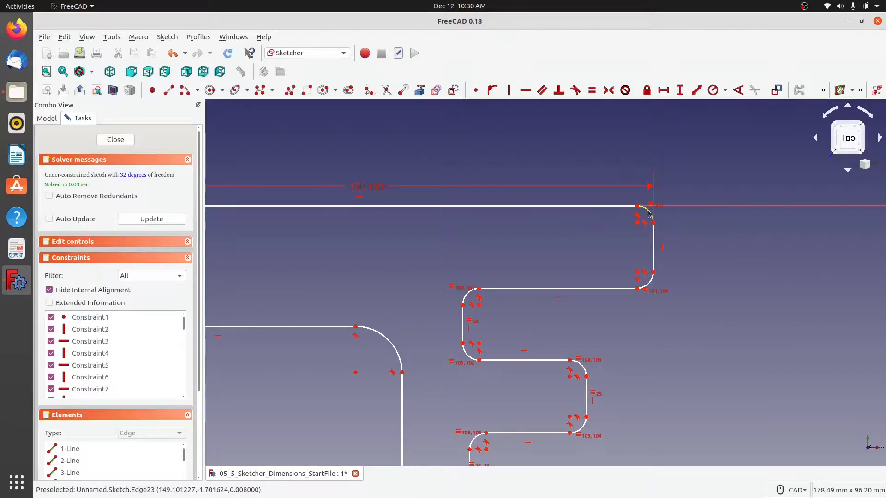
left_click(649, 213)
left_click(714, 91)
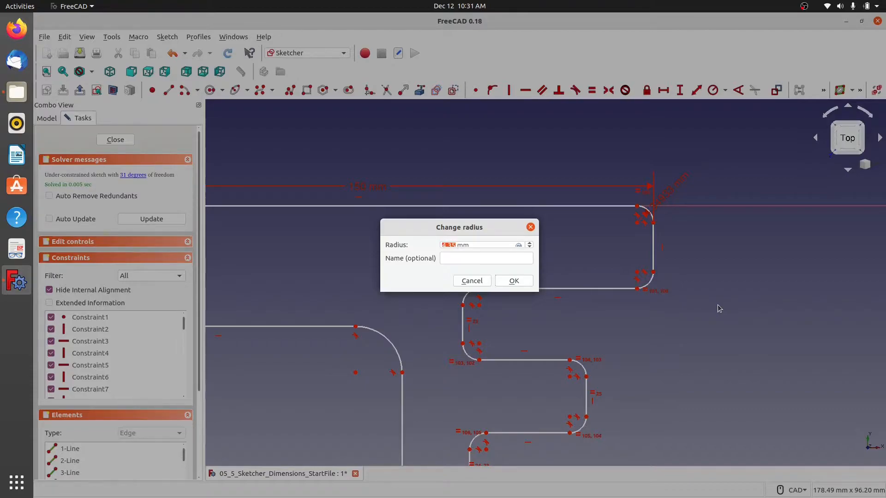
type("2")
left_click(515, 281)
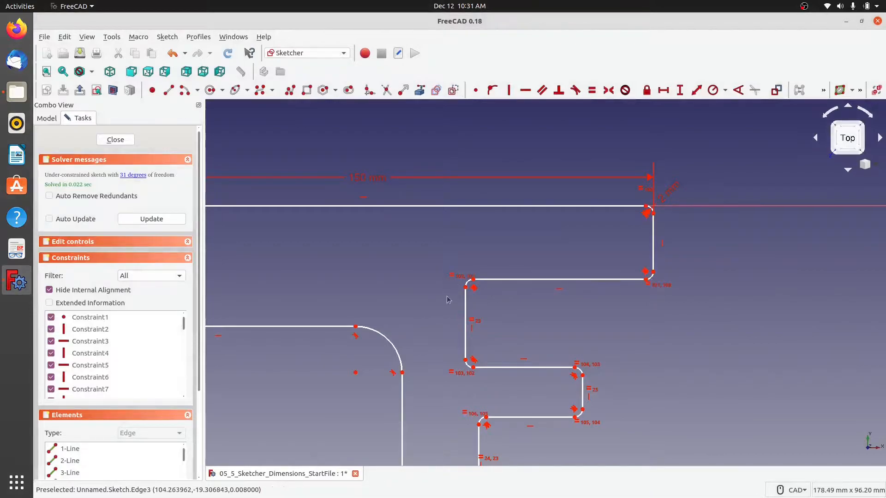
- Inspect the corner arcs along the toothed side and down at the bottom hook of the profile
middle_click_drag(635, 403, 617, 142)
middle_click_drag(580, 341, 580, 162)
middle_click_drag(611, 390, 603, 224)
scroll(580, 240, "down", 8)
middle_click_drag(598, 339, 549, 117)
middle_click_drag(516, 347, 513, 317)
scroll(514, 313, "up", 12)
scroll(530, 212, "down", 8)
scroll(545, 224, "down", 6)
middle_click_drag(573, 114, 561, 426)
scroll(522, 282, "up", 8)
scroll(524, 280, "up", 4)
middle_click_drag(684, 185, 645, 352)
scroll(685, 214, "down", 4)
scroll(697, 214, "down", 2)
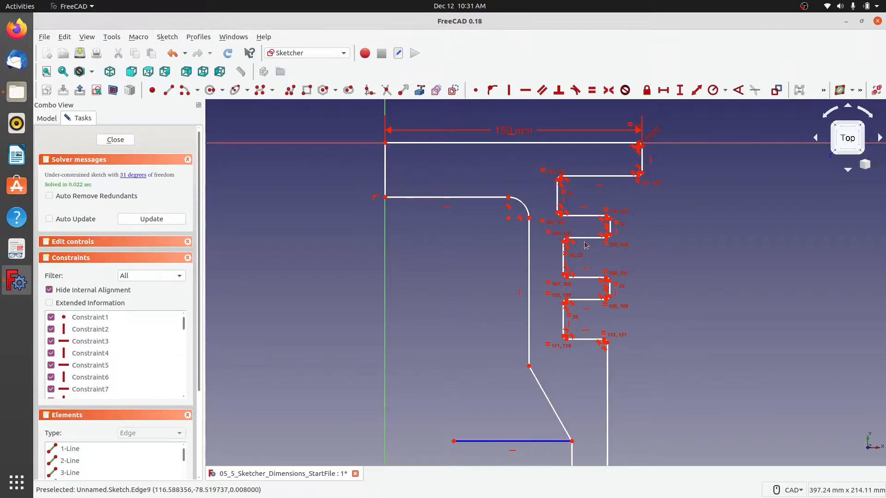
- Apply an equal constraint to the six short horizontal edges of the teeth
left_click(601, 176)
left_click(584, 215)
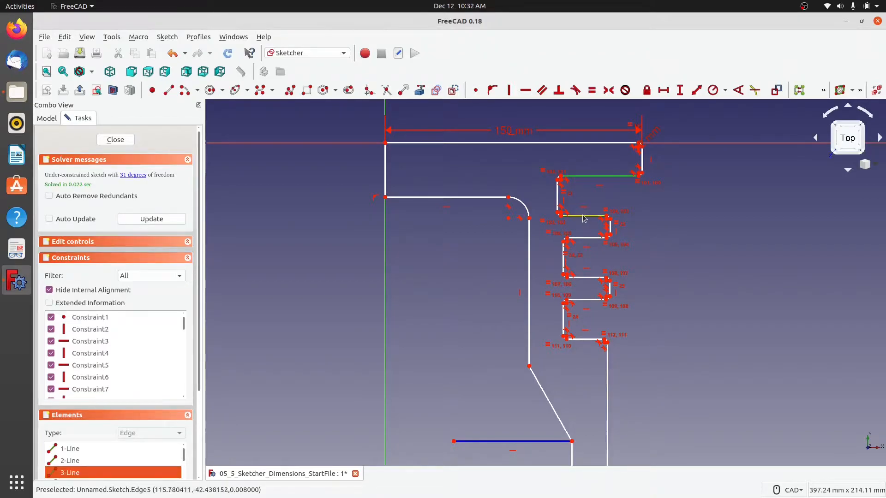
left_click(583, 239)
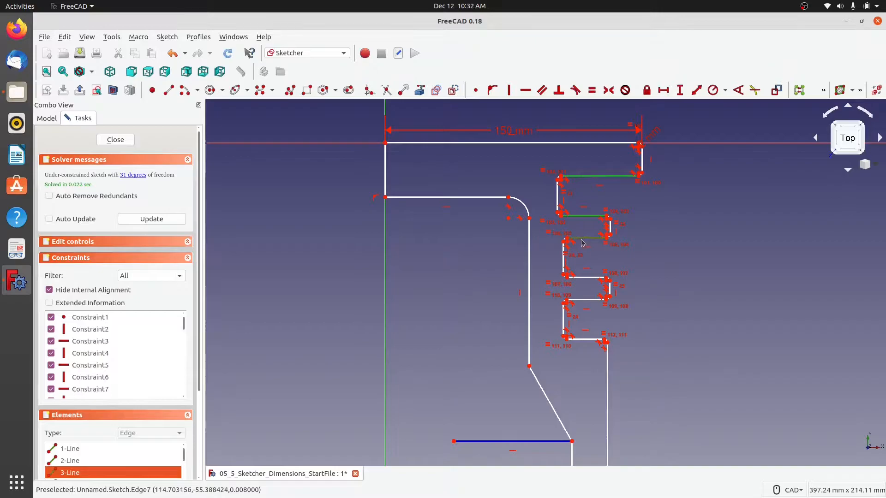
left_click(583, 279)
left_click(584, 301)
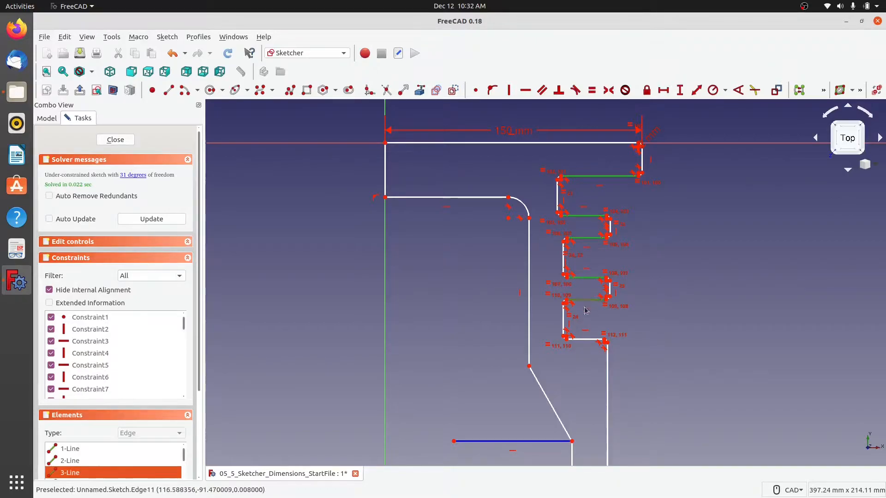
left_click(583, 343)
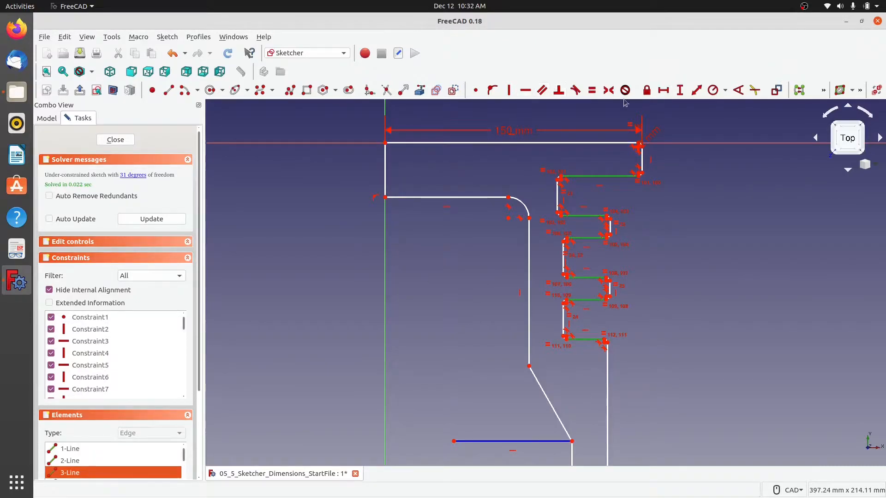
left_click(592, 90)
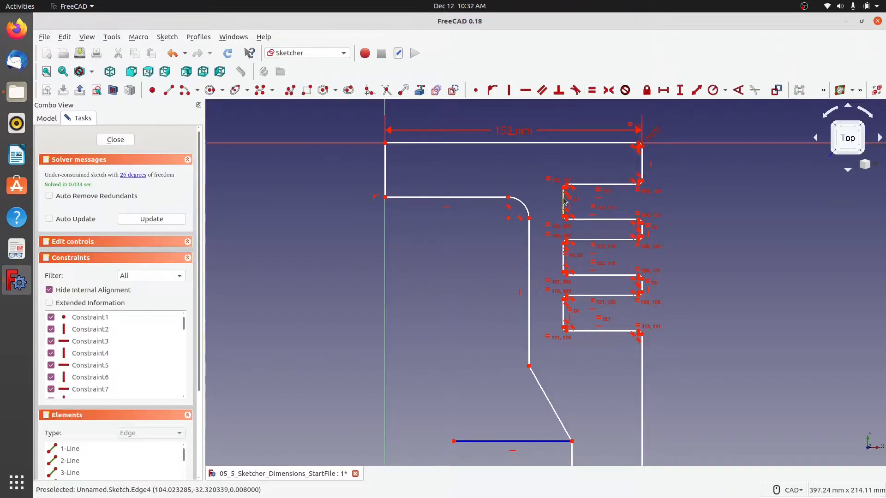
- Constrain the vertical distance from the top edge to the first notch's upper edge to 10 mm and place the dimension outside the profile
scroll(645, 137, "up", 6)
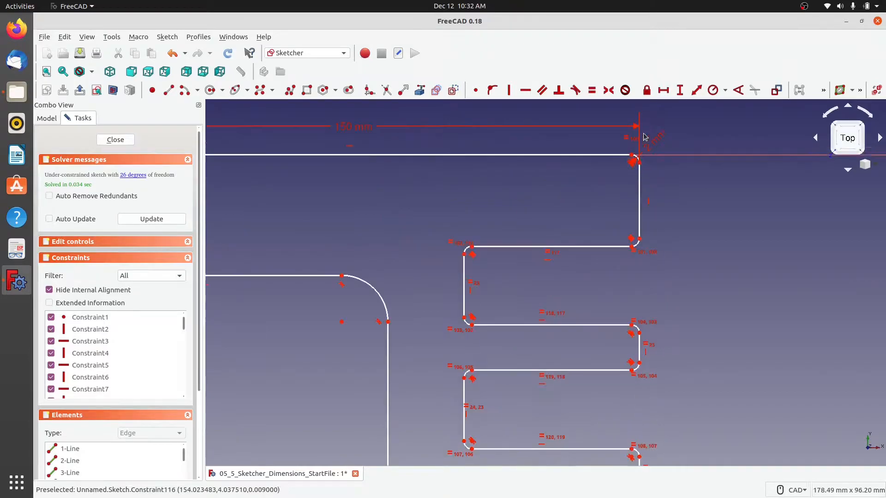
left_click(626, 166)
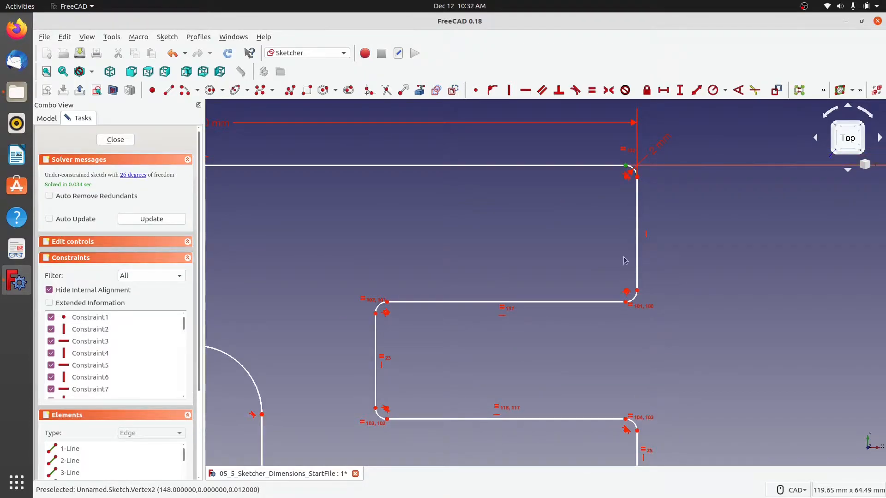
left_click(626, 303)
left_click(680, 90)
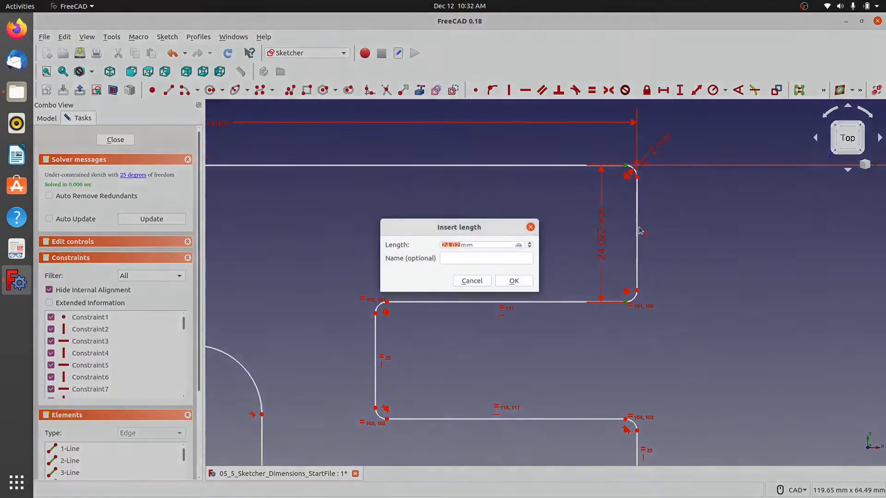
type("10")
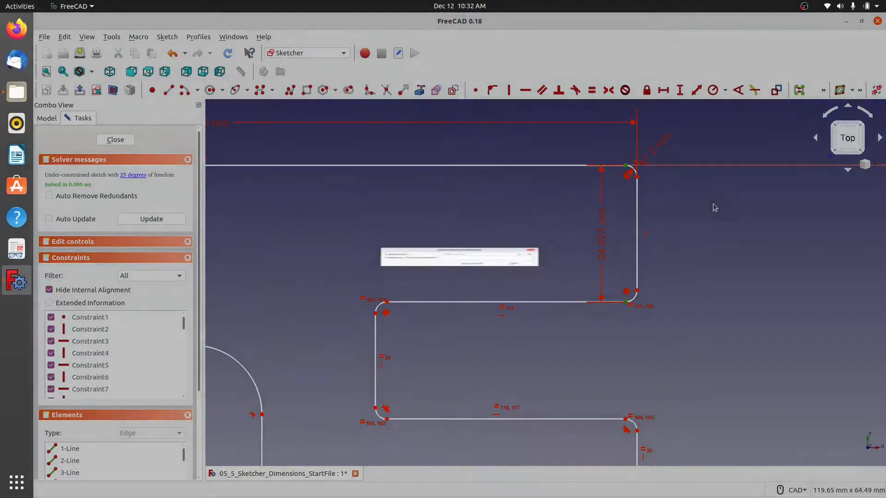
key("Return")
left_click_drag(601, 203, 681, 213)
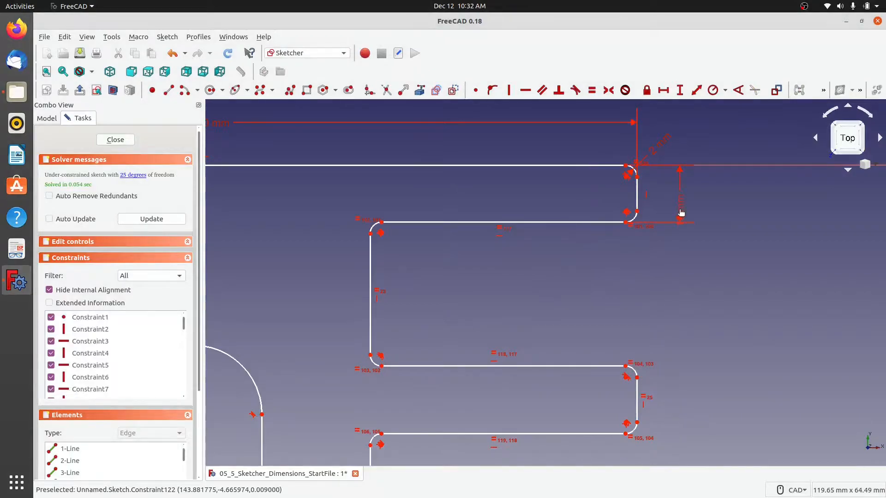
- Constrain the vertical distance between the first notch's upper and lower edges to 5 mm
left_click(381, 224)
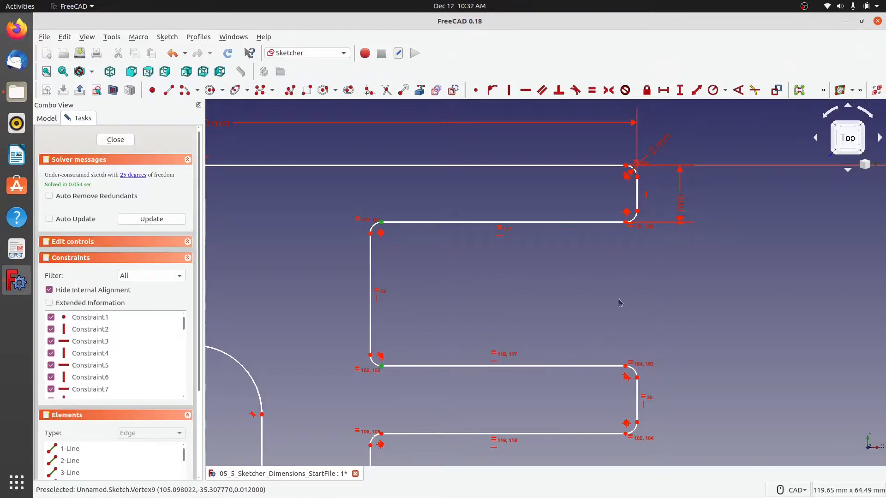
scroll(616, 304, "down", 2)
middle_click_drag(530, 405, 571, 340)
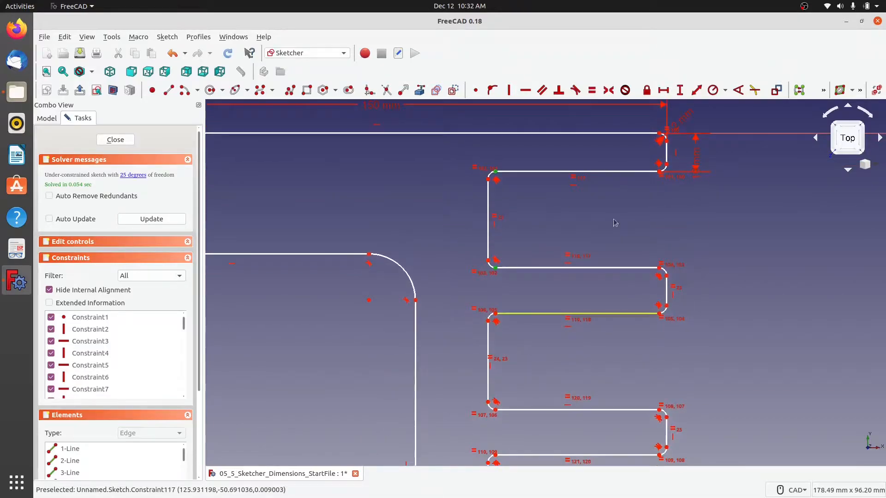
left_click(679, 90)
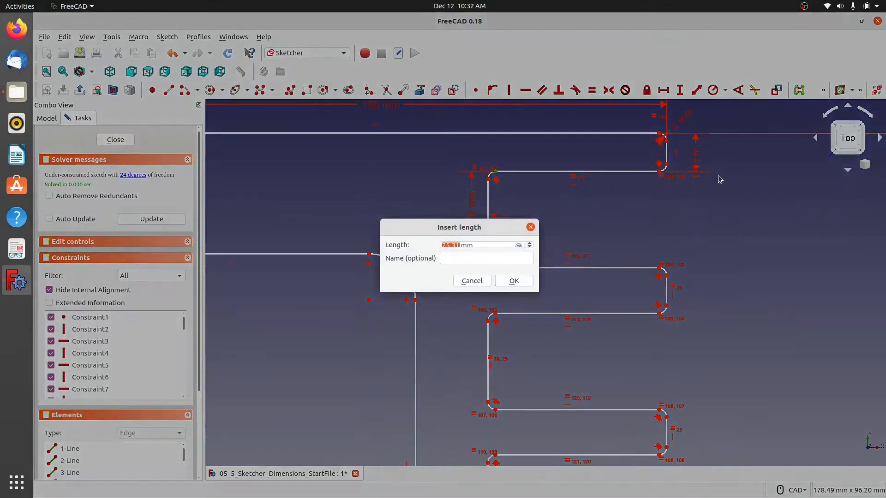
type("10")
key("Return")
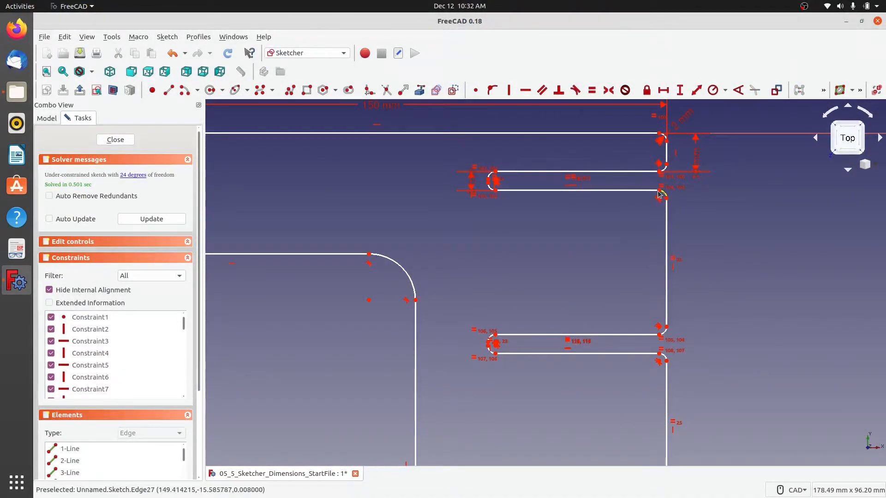
- Constrain the vertical distance between the upper and lower edges of the tooth below the first notch to 5 mm
left_click(660, 191)
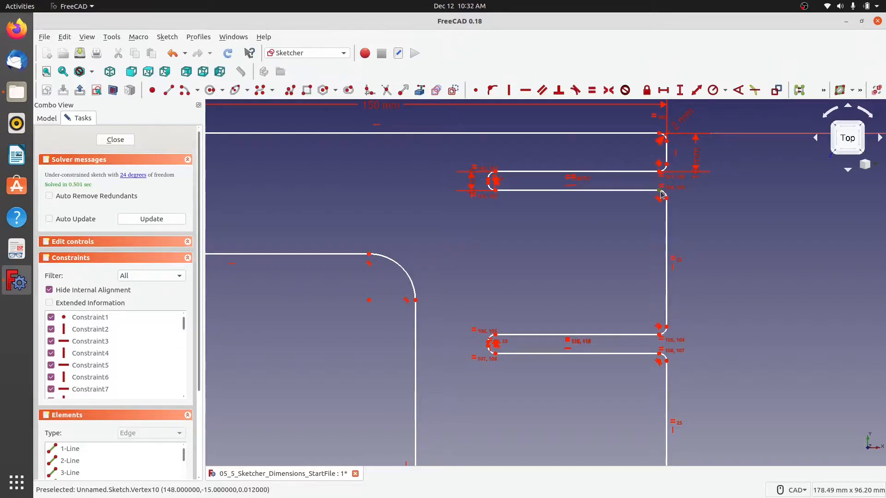
left_click(659, 335)
left_click(680, 90)
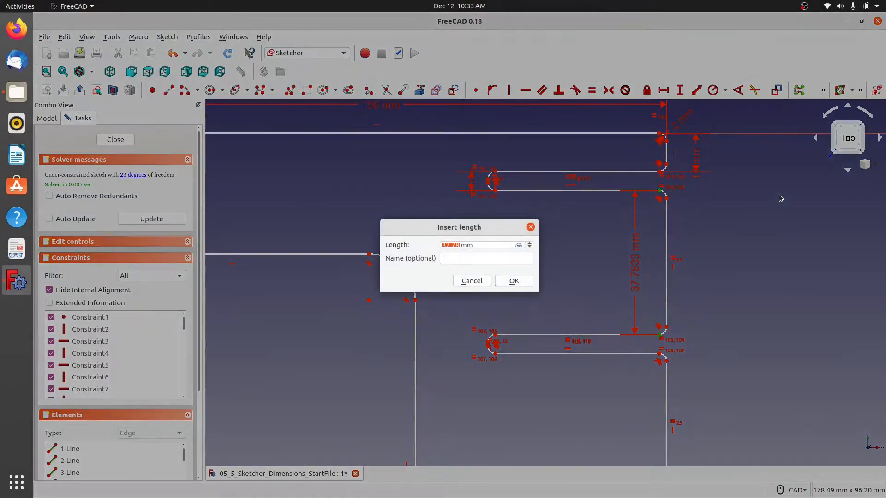
type("5")
key("Return")
left_click(779, 195)
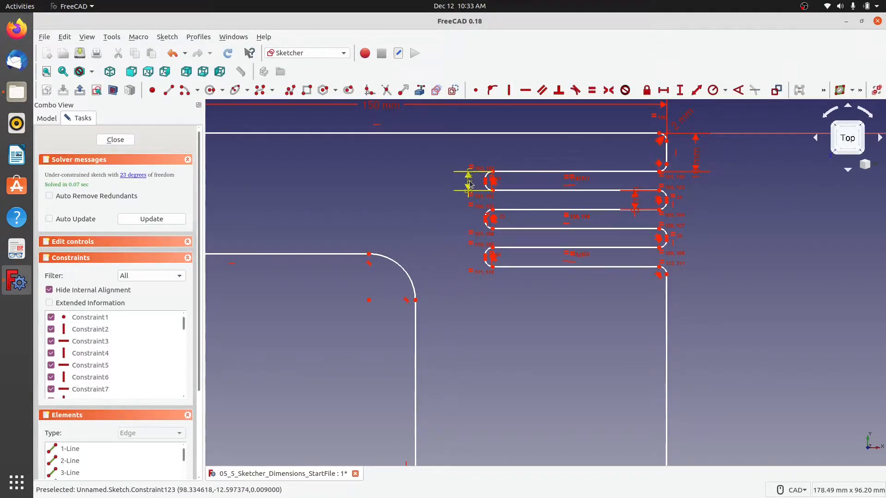
- Move the first notch's height dimension clear of the geometry and set it to 10 mm
left_click_drag(470, 183, 466, 185)
left_click_drag(458, 151, 464, 153)
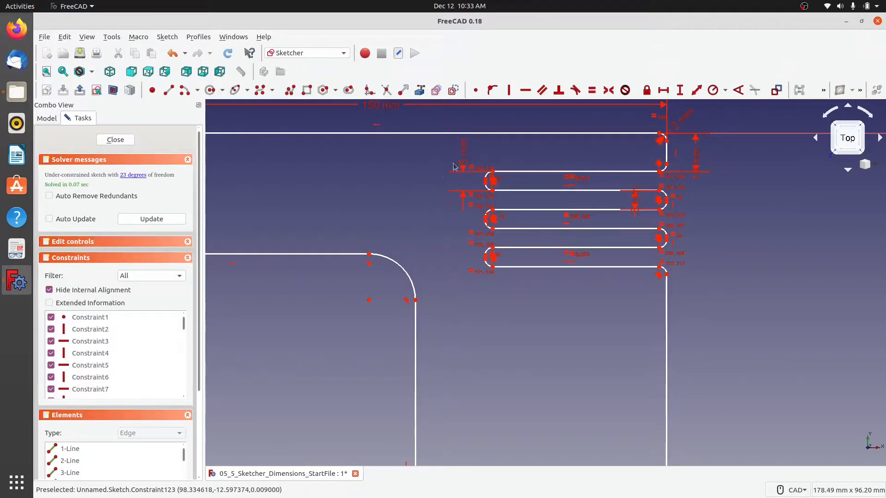
left_click(466, 150)
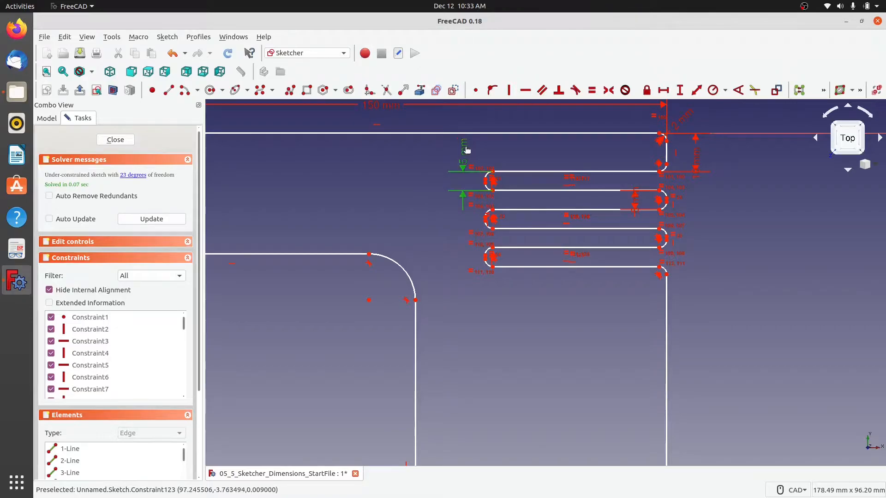
double_click(467, 150)
type("1")
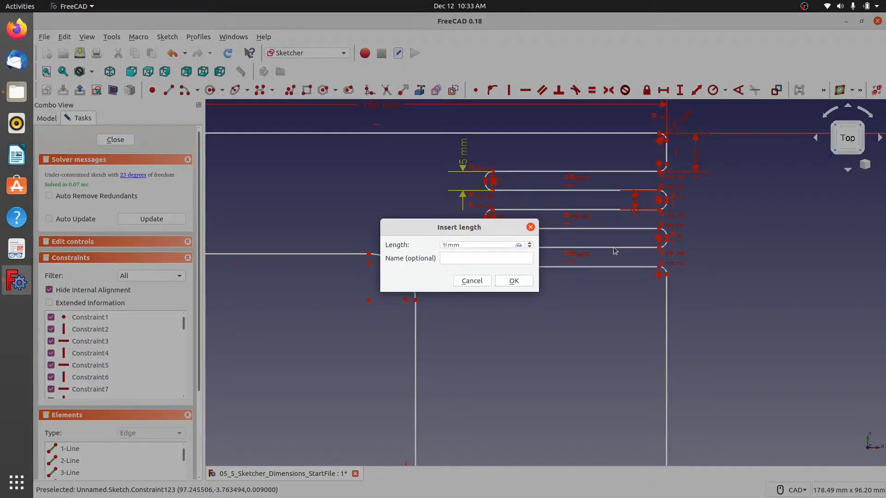
type("0")
key("Return")
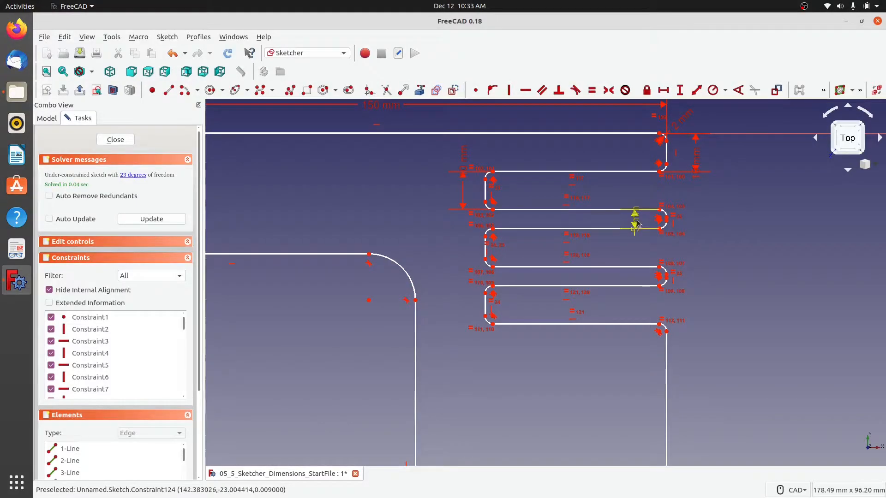
- Move the tooth's height dimension outside the profile and set it to 10 mm
left_click_drag(646, 221, 723, 189)
double_click(724, 189)
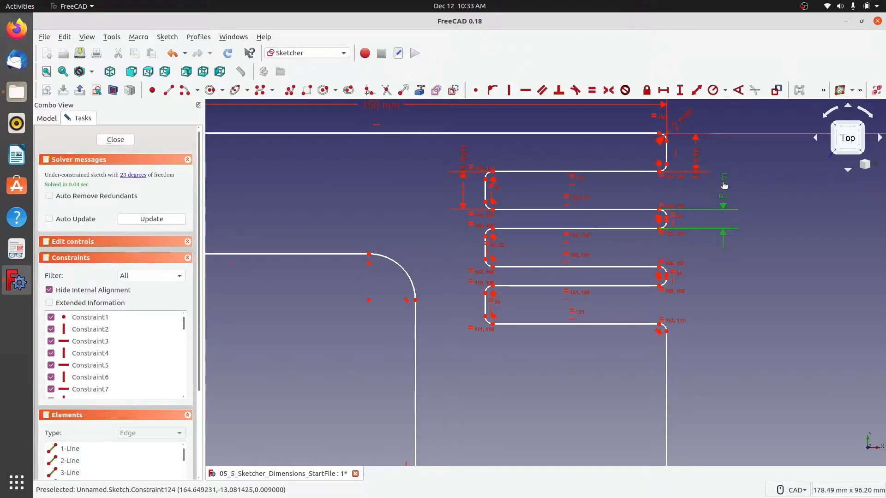
type("10")
key("Return")
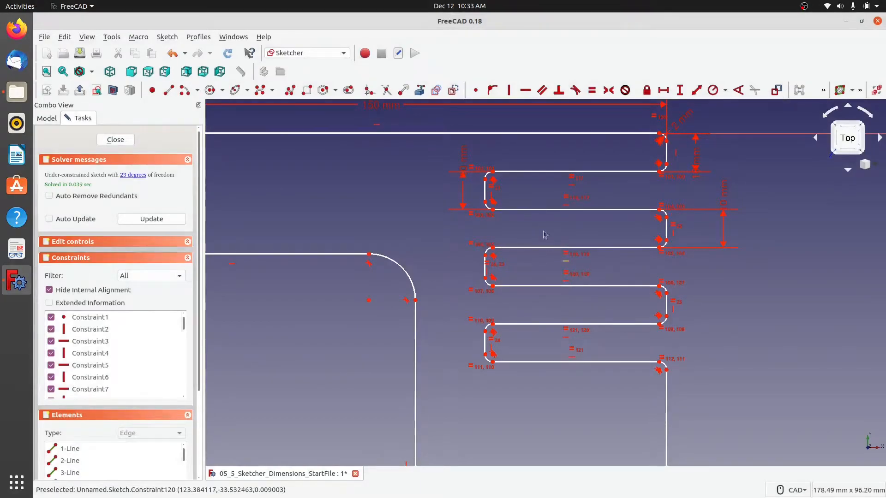
- Constrain the horizontal depth of the first notch, from its inner vertical edge to the outer edge, to 10 mm
left_click(486, 180)
left_click(666, 164)
left_click(663, 90)
type("10")
key("Return")
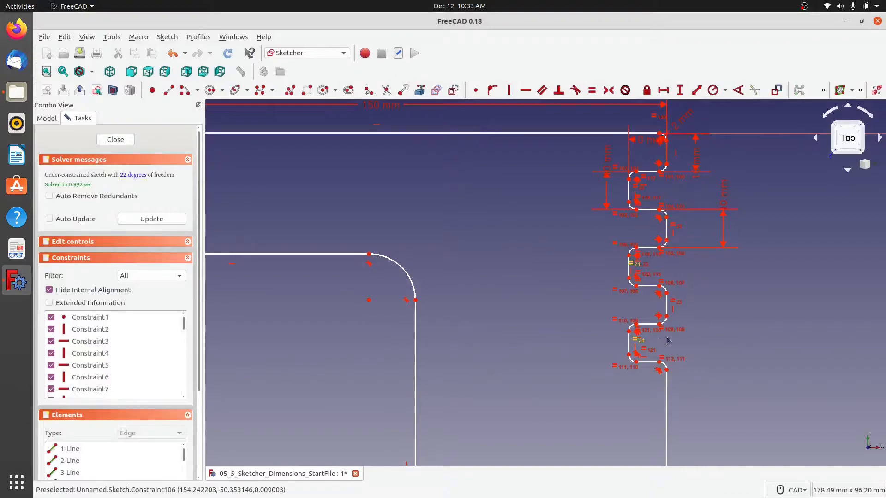
- Move the dimension between the top edge and the first notch farther out and set it to 15 mm
left_click_drag(698, 156, 715, 140)
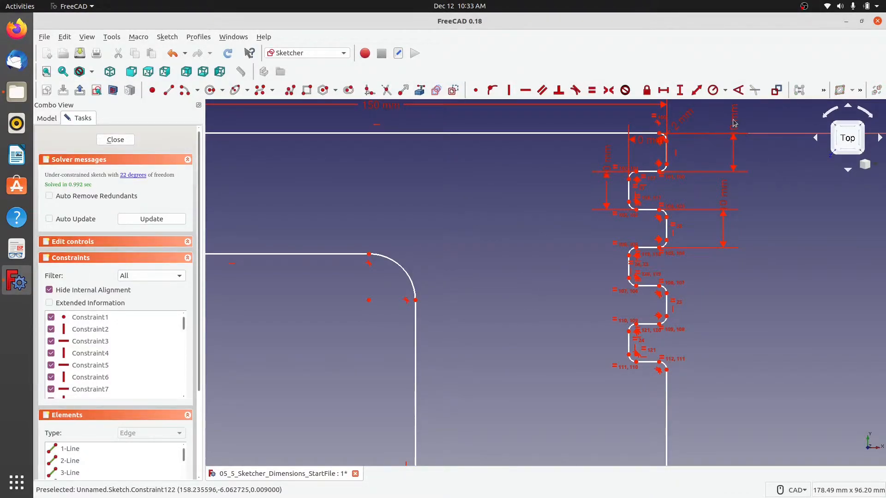
double_click(734, 124)
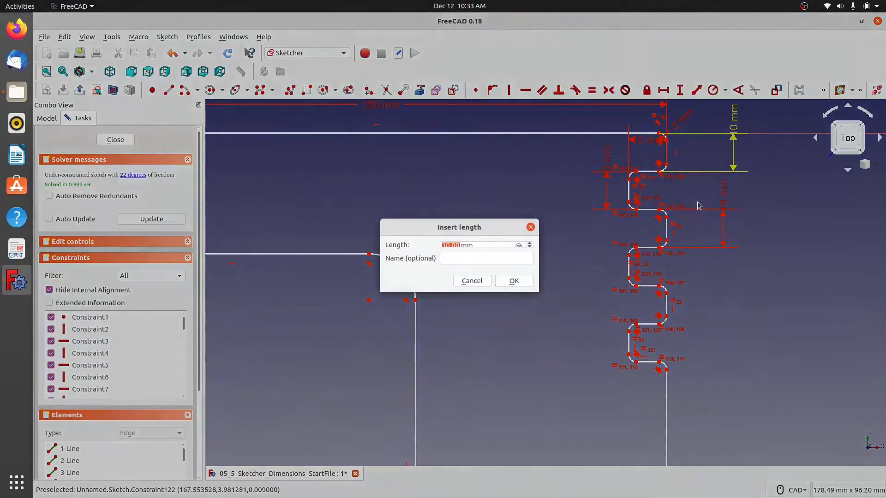
type("15")
key("Return")
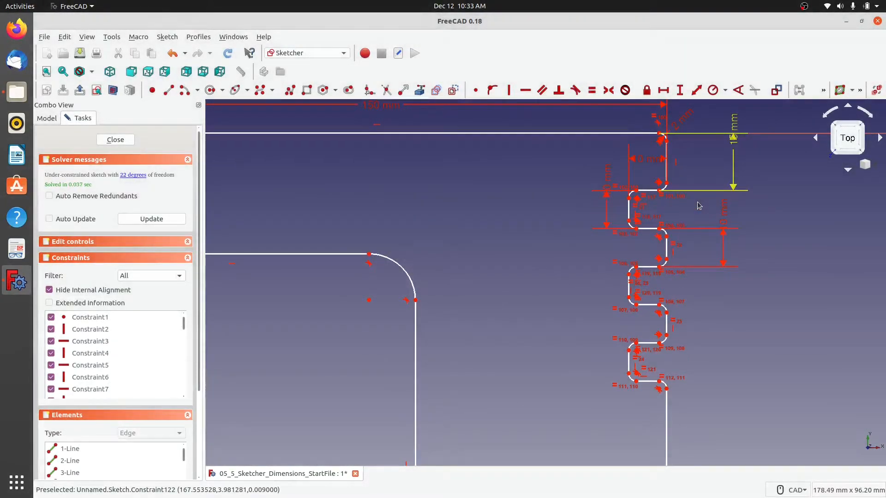
- Constrain the vertical distance from the bottom of the last tooth to the profile's bottom edge to 350 mm and move the dimension outside the profile
scroll(678, 277, "down", 5)
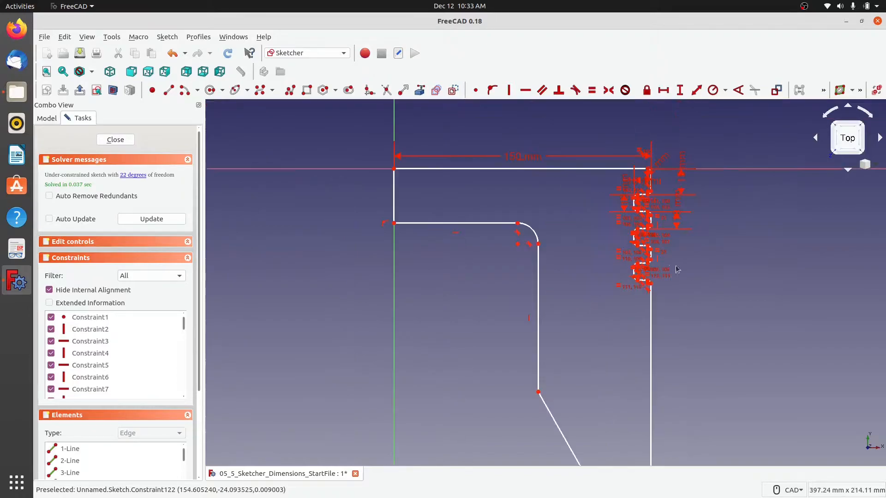
scroll(670, 222, "up", 5)
middle_click_drag(744, 268, 731, 293)
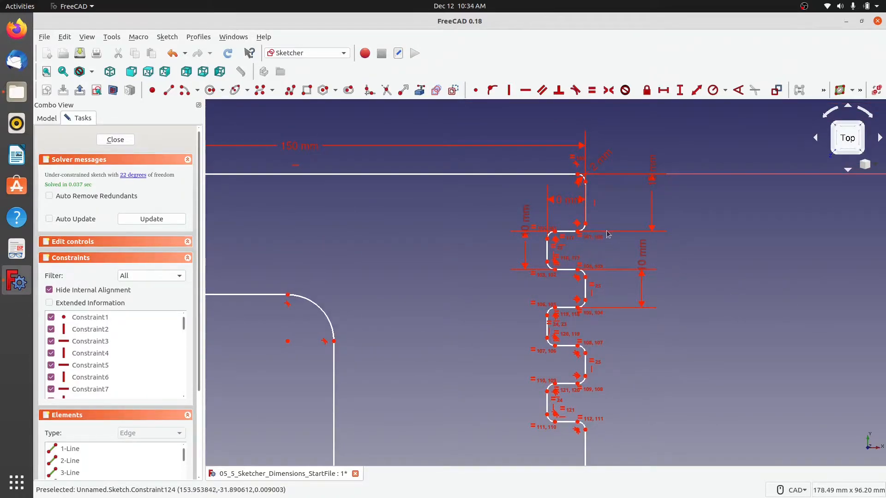
scroll(585, 296, "down", 10)
scroll(567, 374, "down", 5)
scroll(571, 218, "up", 5)
scroll(494, 174, "up", 4)
scroll(546, 360, "down", 7)
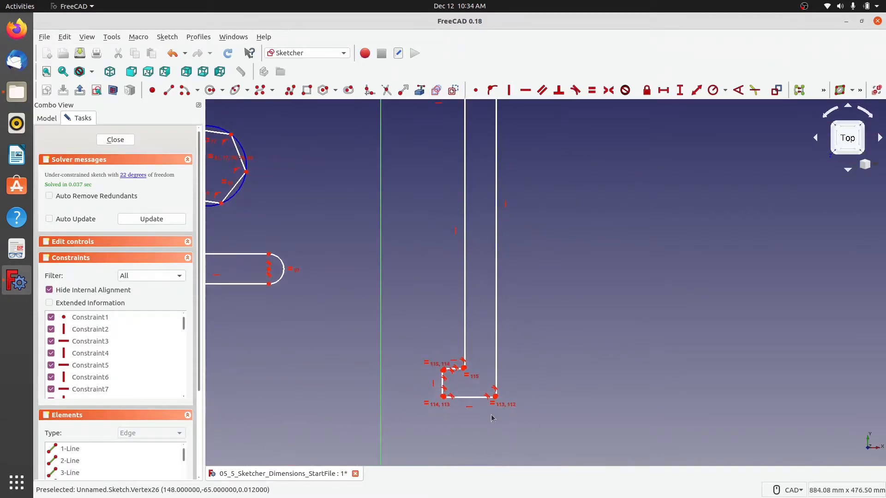
scroll(493, 413, "up", 10)
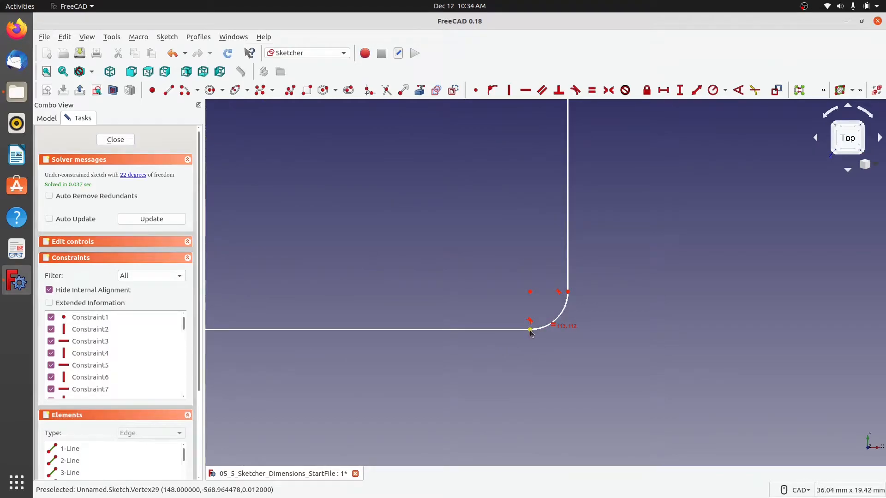
scroll(439, 254, "down", 6)
scroll(528, 270, "down", 6)
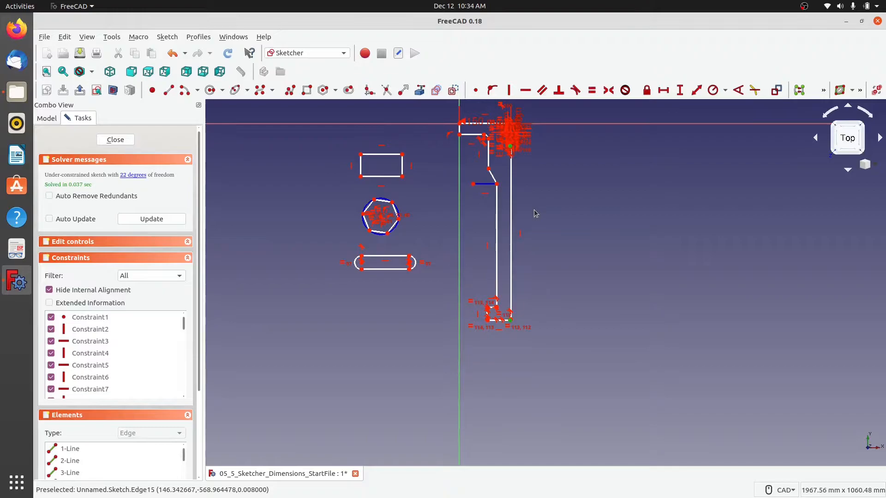
scroll(536, 214, "up", 2)
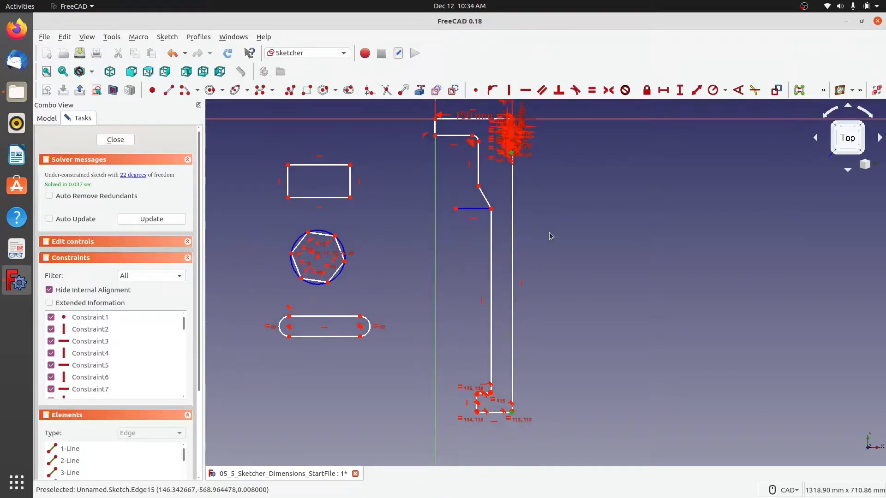
left_click(680, 92)
left_click(492, 351)
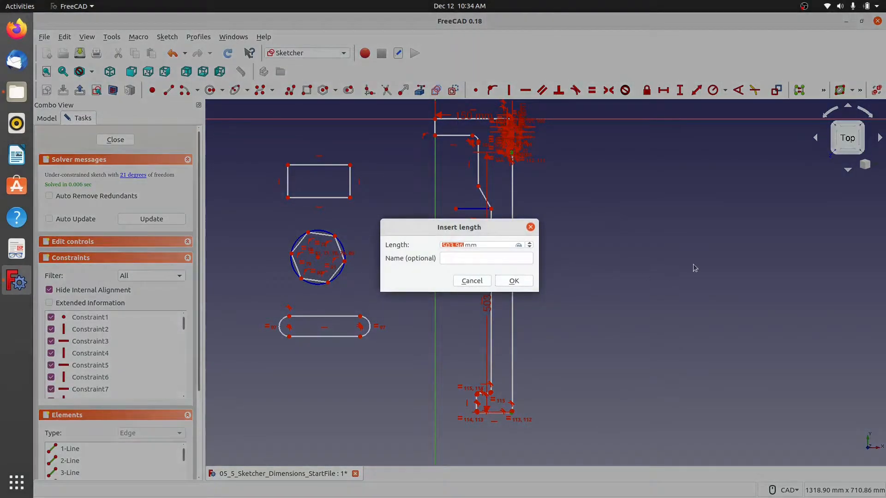
type("350")
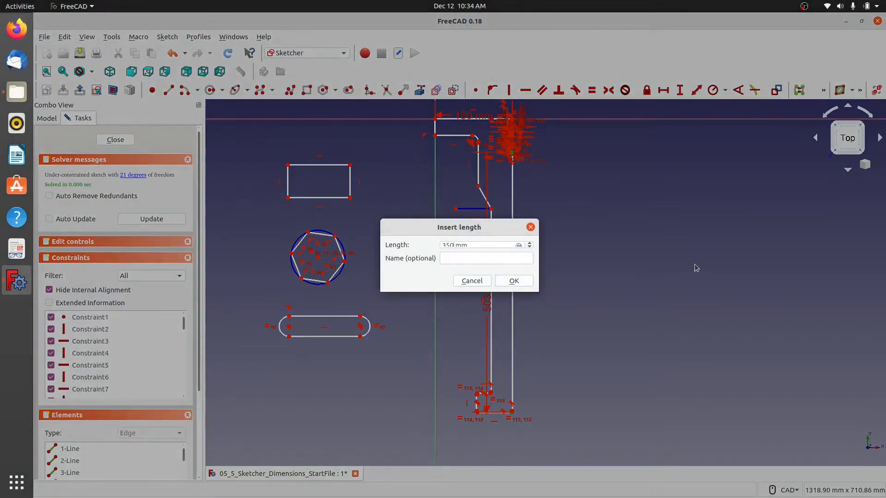
key("Return")
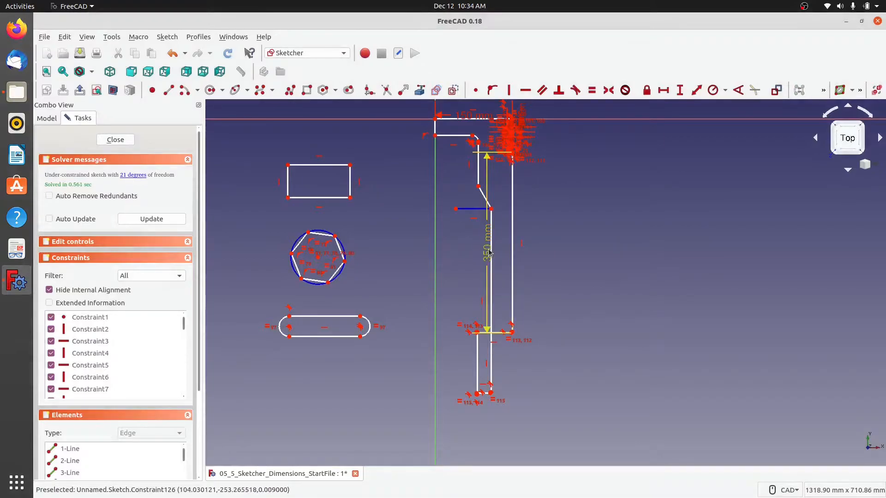
left_click_drag(546, 256, 535, 255)
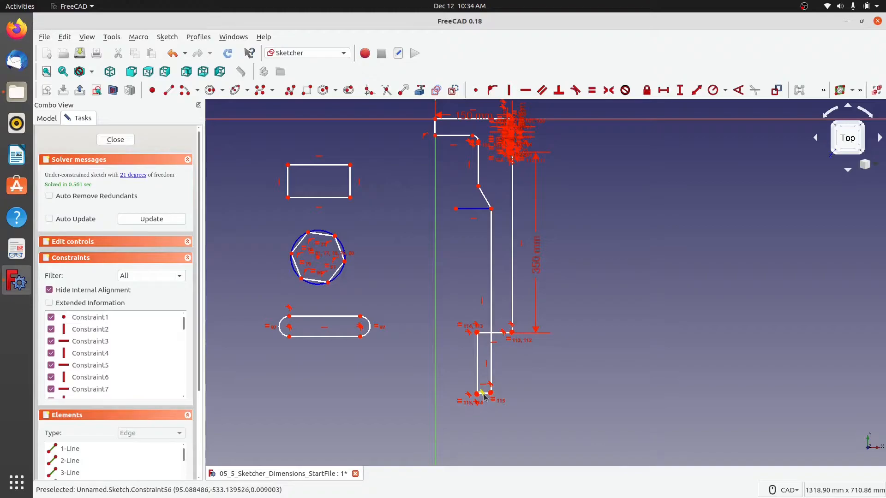
- Pull the flipped foot geometry at the profile's lower end back up above the bottom edge
scroll(484, 395, "up", 8)
scroll(476, 395, "down", 4)
left_click_drag(475, 394, 508, 144)
scroll(609, 277, "down", 6)
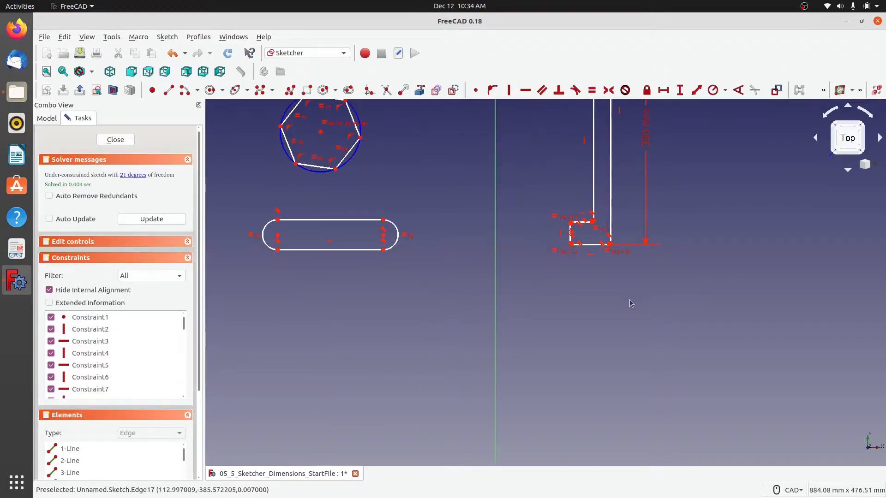
- Constrain the horizontal distance between the long inner and outer vertical edges to 5 mm, using their lower end points
scroll(558, 309, "up", 2)
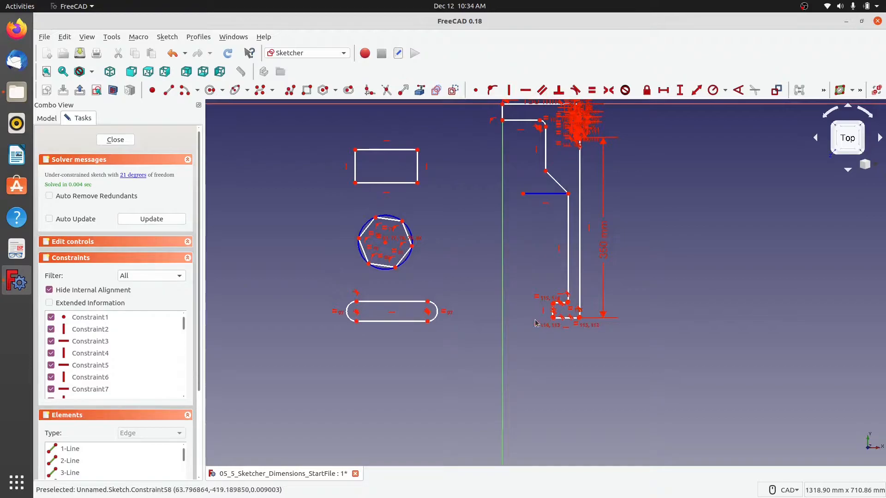
scroll(552, 327, "up", 5)
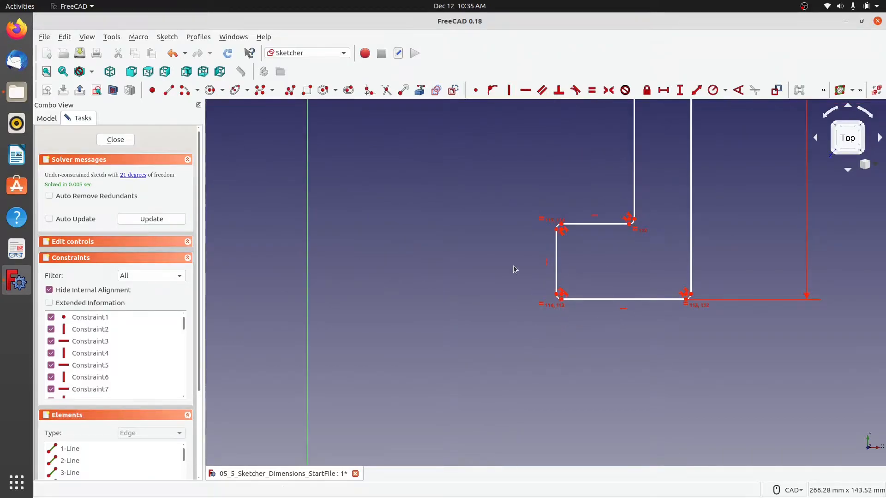
left_click(634, 220)
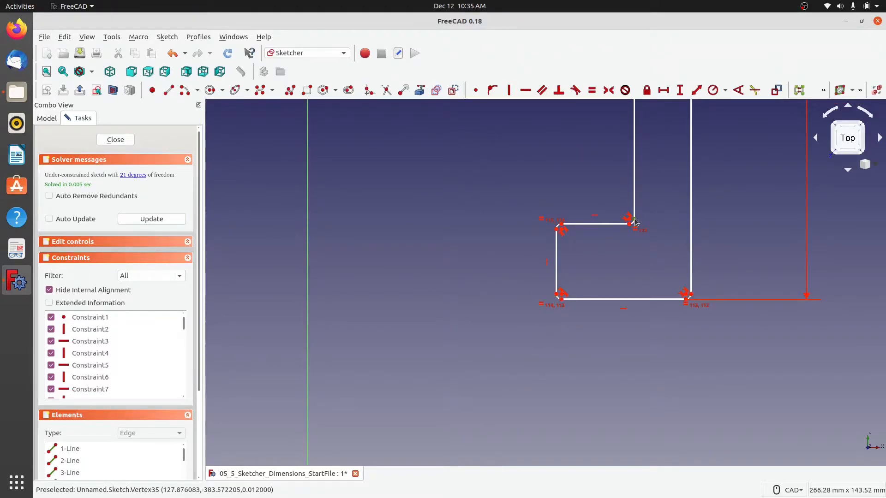
left_click(691, 295)
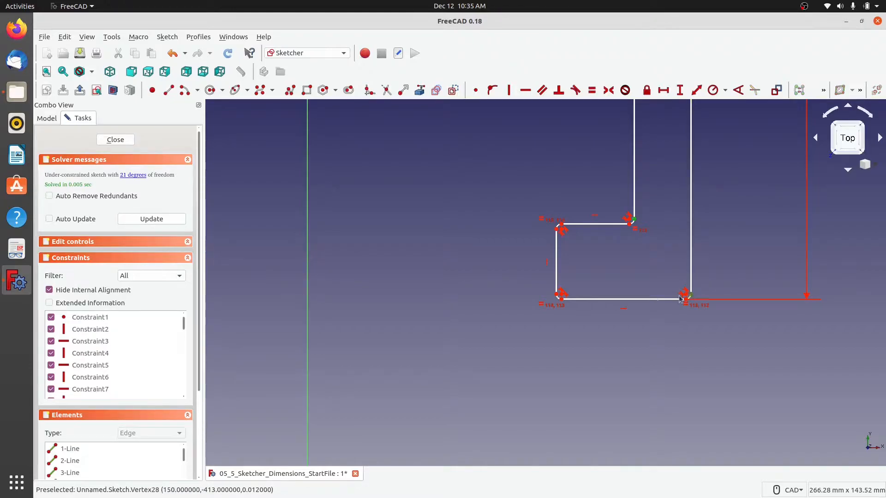
left_click(663, 90)
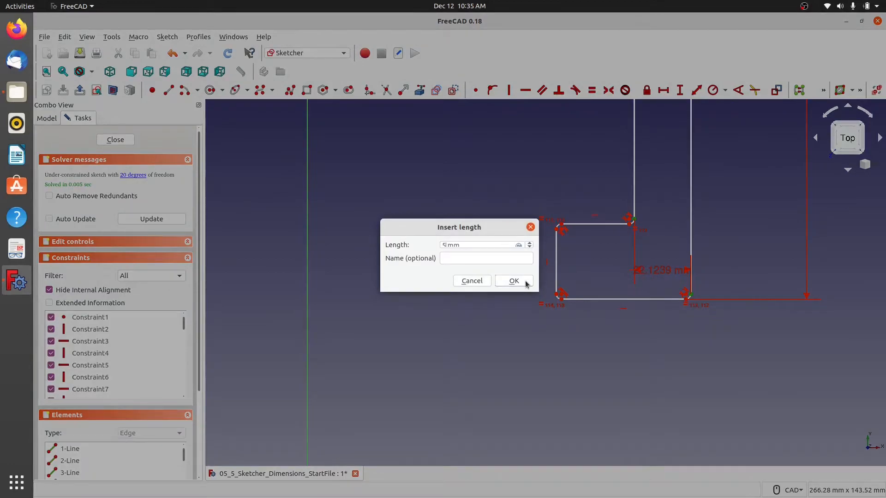
left_click(514, 281)
scroll(614, 231, "down", 6)
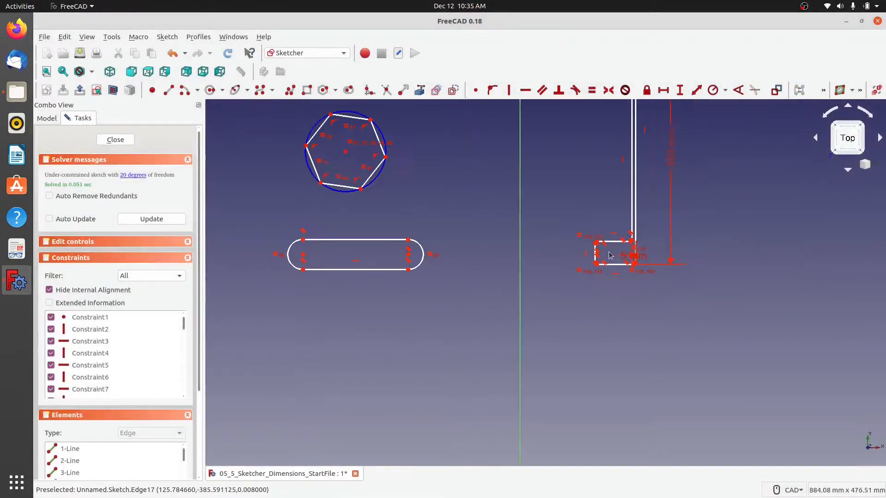
middle_click_drag(682, 188, 689, 332)
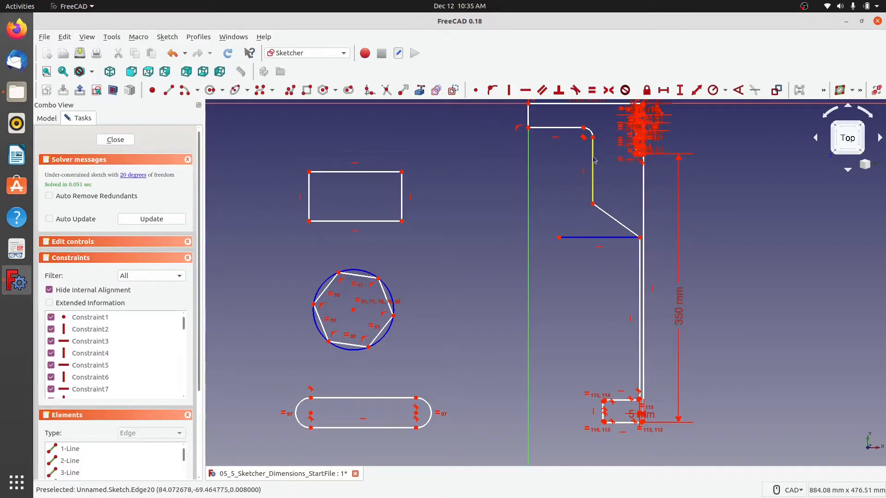
left_click(594, 179)
left_click(643, 185)
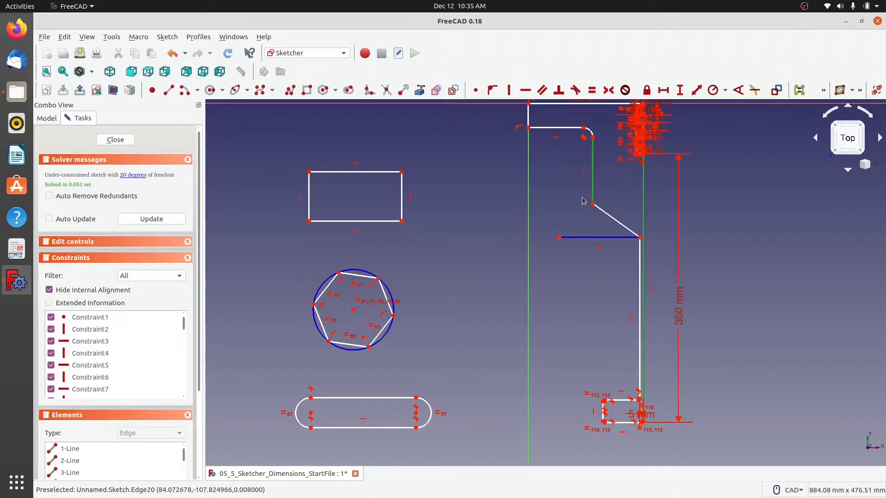
left_click(578, 216)
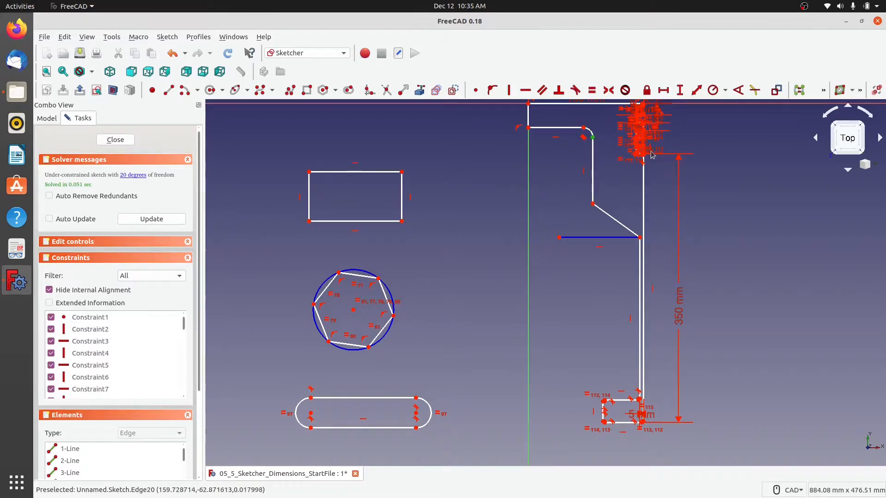
- Constrain the horizontal distance from the lower end of the large inner corner arc to the outer edge below the teeth to 20 mm
scroll(626, 167, "up", 5)
scroll(663, 227, "down", 5)
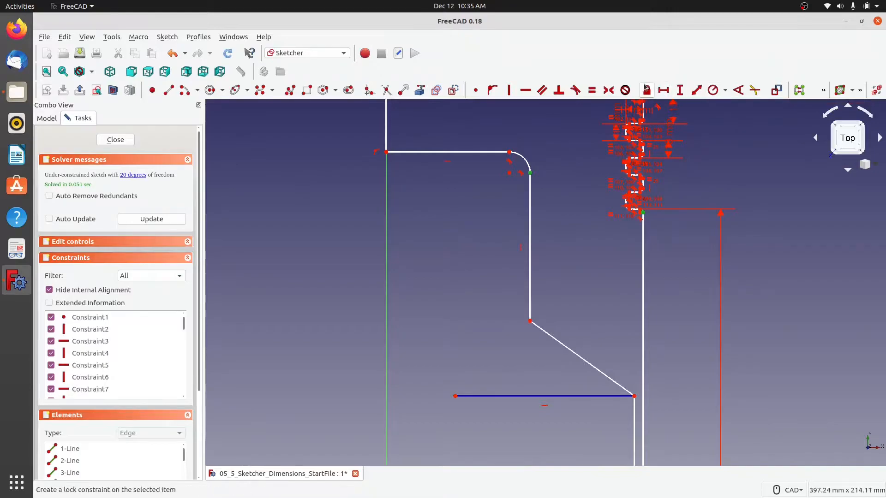
left_click(663, 90)
type("20")
key("Return")
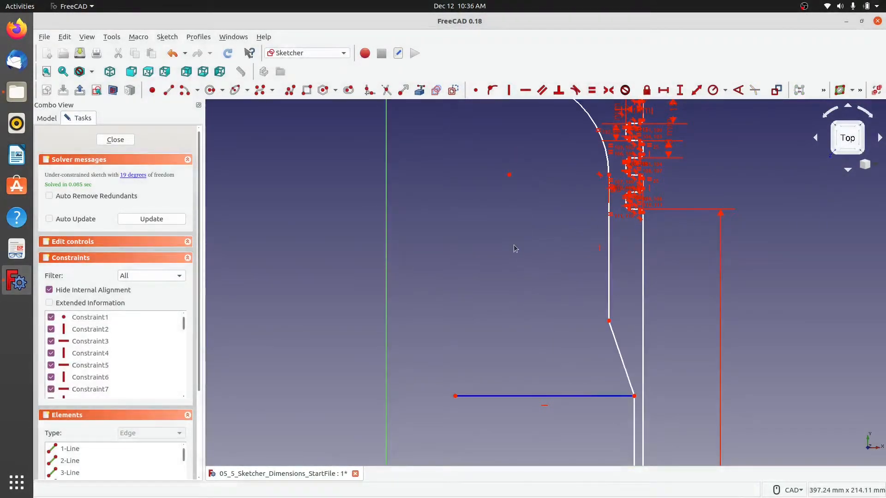
- Pull the inner horizontal edge below the profile's top edge and constrain the adjoining corner arc's radius to 10 mm
scroll(514, 245, "down", 3)
left_click_drag(486, 173, 491, 198)
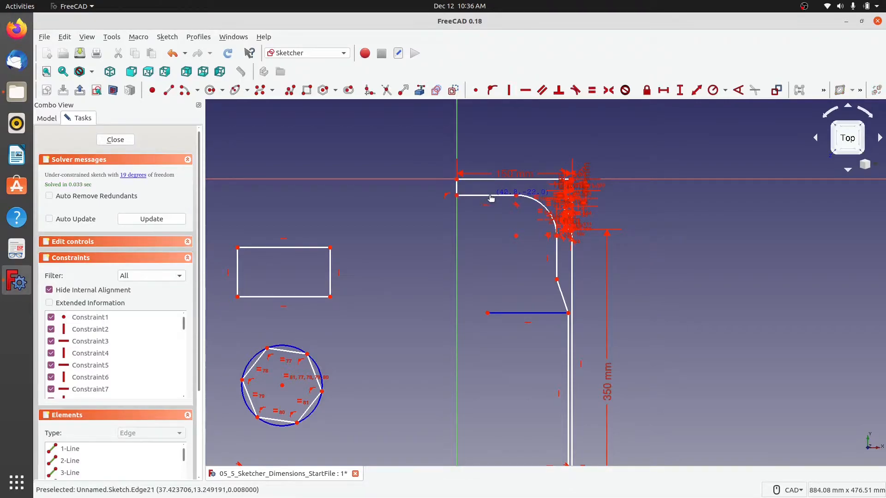
left_click(529, 200)
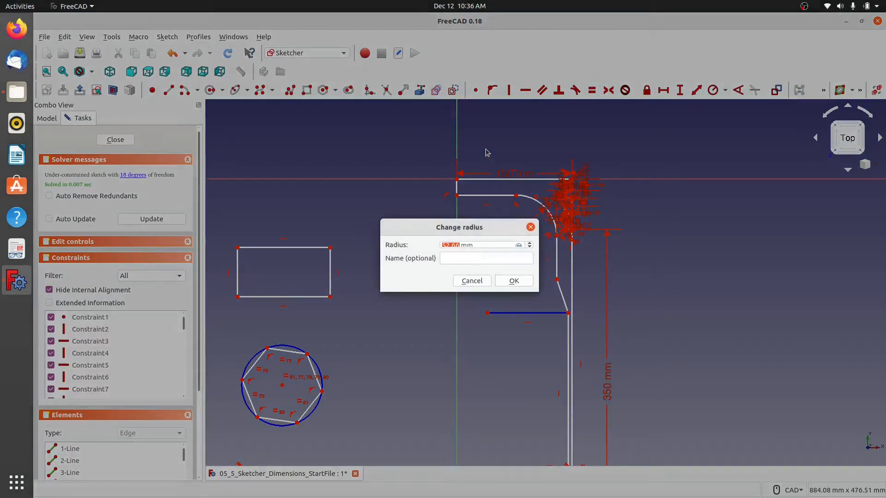
type("10")
key("Return")
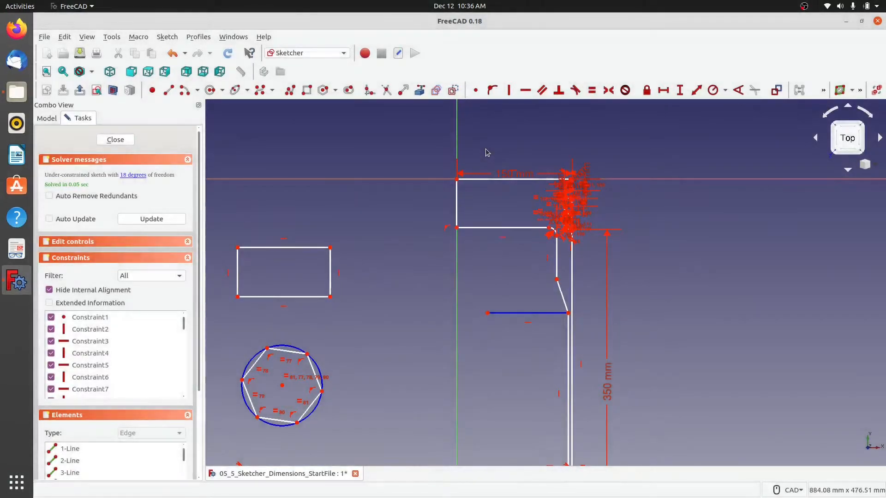
- Constrain the vertical length of the short end edge lying on the sketch's vertical axis
left_click(460, 200)
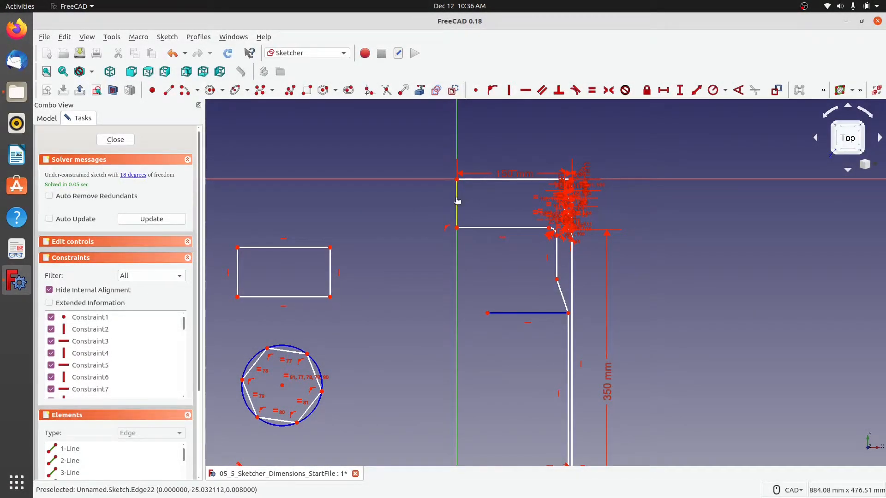
left_click(680, 90)
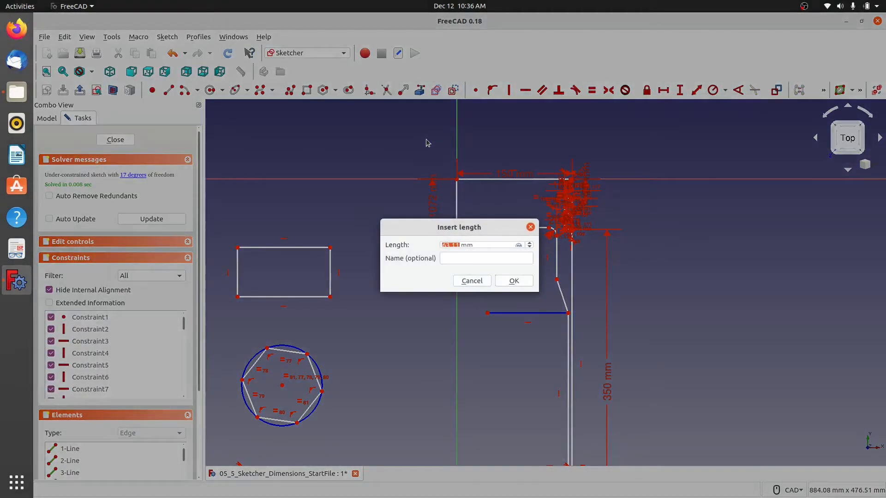
key("Return")
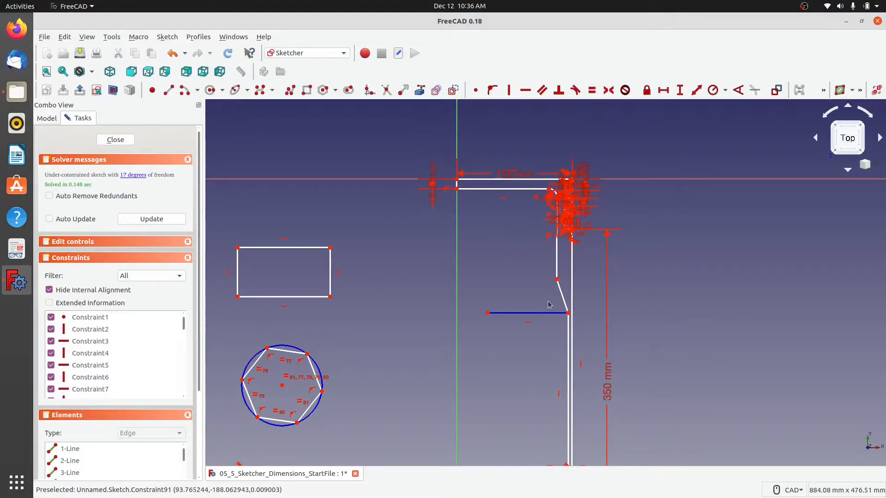
- Constrain the height of the foot at the profile's lower end, between its upper and lower horizontal edges, to 7 mm
scroll(558, 341, "down", 4)
scroll(544, 274, "up", 5)
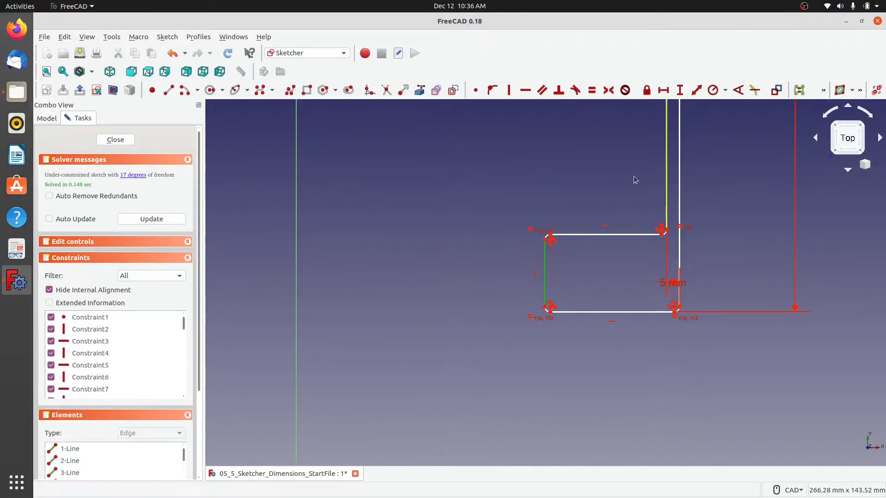
left_click(547, 233)
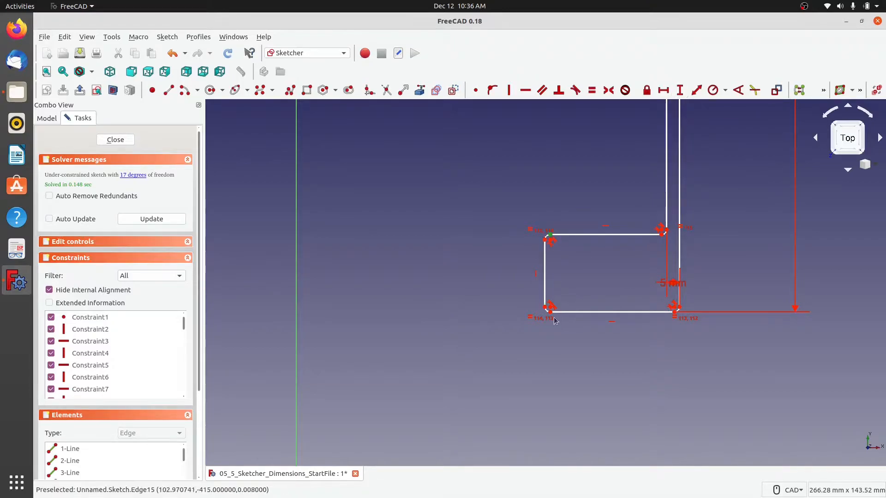
left_click(552, 361)
left_click(550, 313)
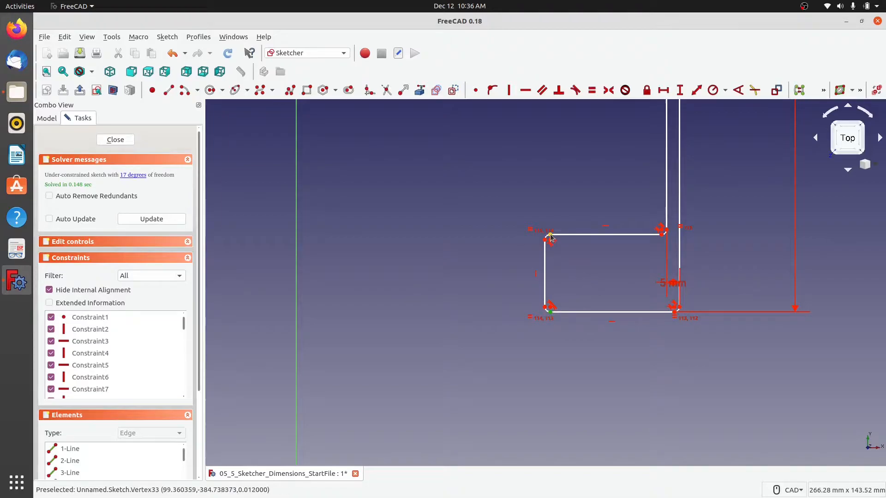
left_click(680, 90)
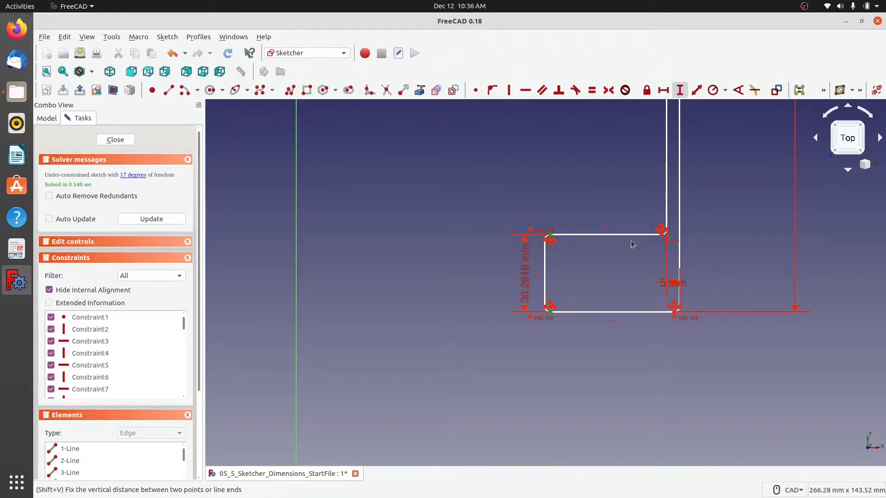
key("Return")
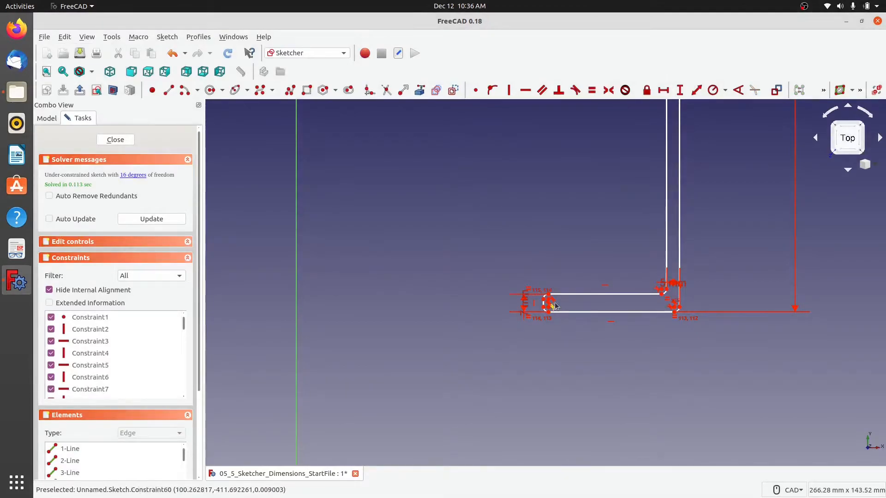
- Constrain the horizontal width of the foot, from its inner vertical edge to the outer edge, to 25 mm
scroll(558, 302, "up", 4)
left_click(527, 297)
left_click(830, 315)
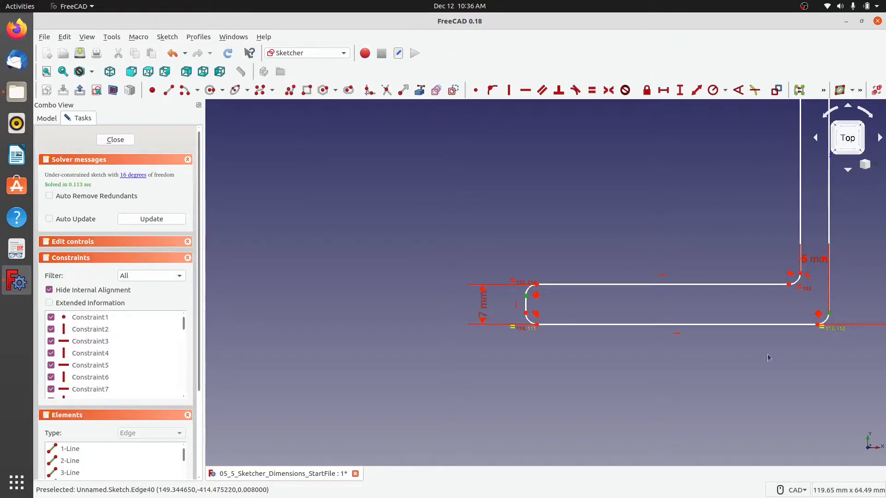
left_click(663, 91)
type("25")
key("Return")
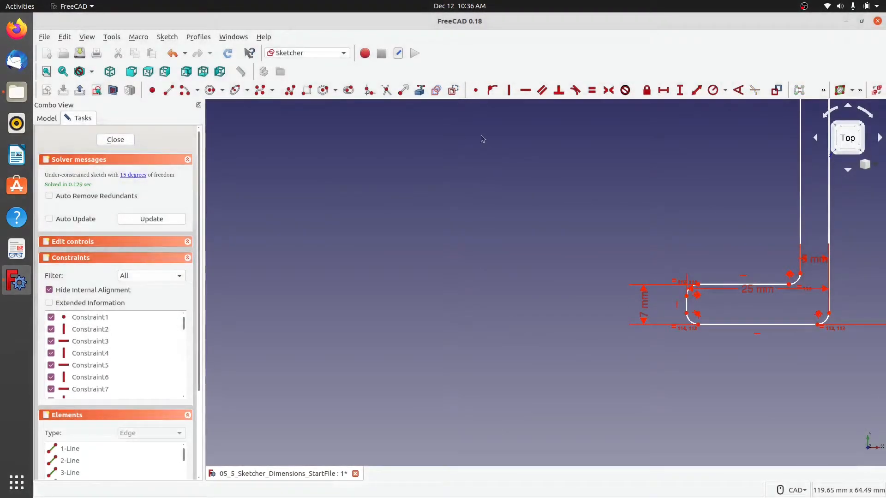
- Test the foot's constraints by pulling its upper inner corner and its inner vertical edge
scroll(532, 278, "down", 4)
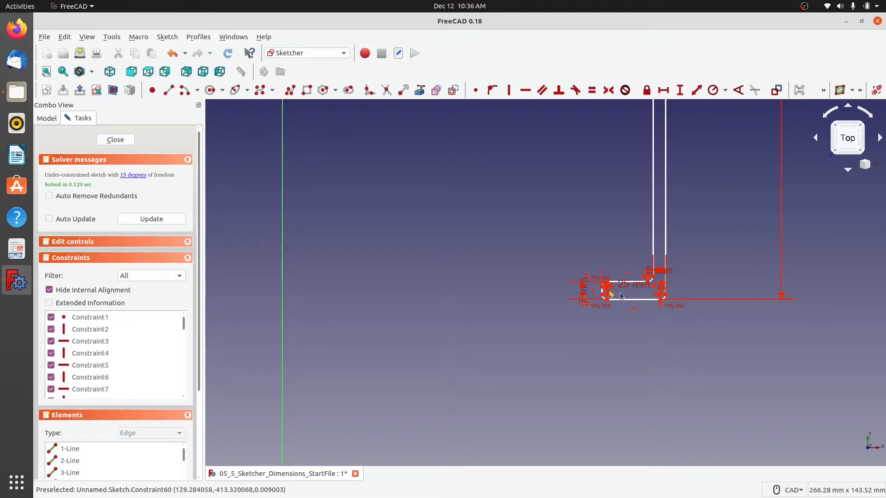
scroll(628, 308, "up", 5)
left_click_drag(569, 225, 571, 173)
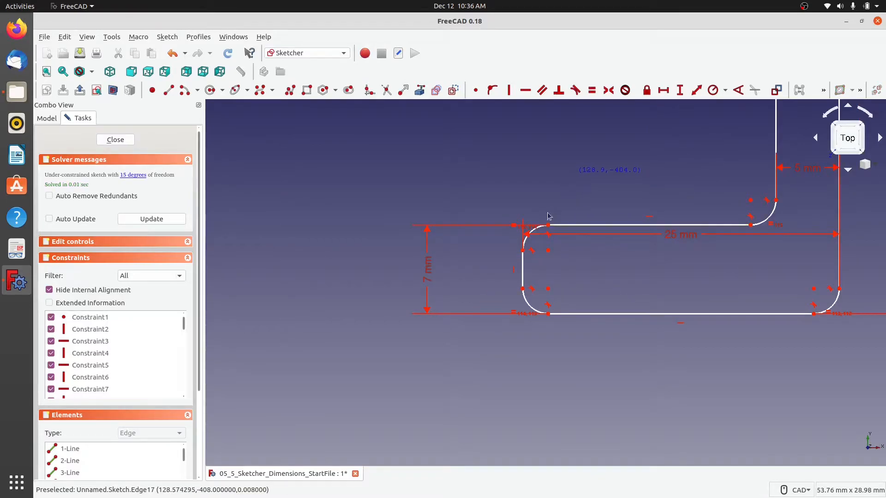
left_click_drag(523, 267, 409, 263)
- Constrain the angle between the slanted edge of the inner wall and the horizontal construction line to 45°
scroll(575, 275, "down", 8)
middle_click_drag(598, 196, 627, 368)
middle_click_drag(619, 164, 620, 325)
middle_click_drag(610, 241, 583, 442)
middle_click_drag(571, 146, 587, 234)
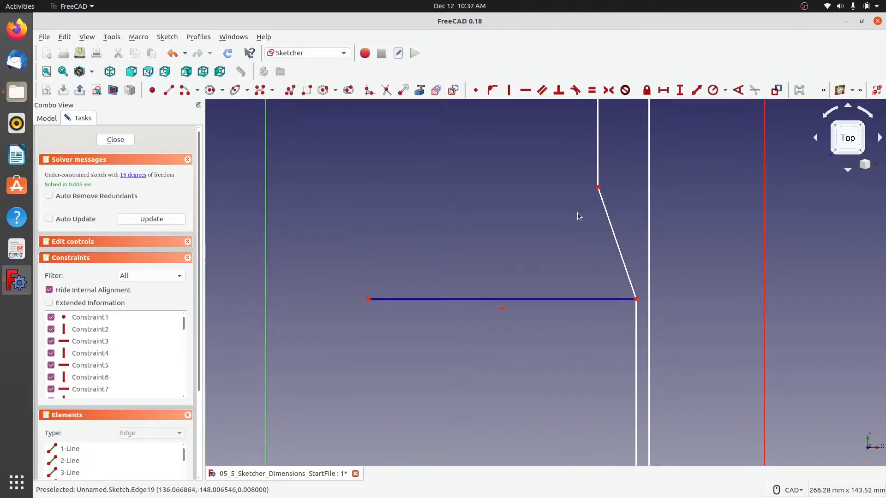
left_click(616, 240)
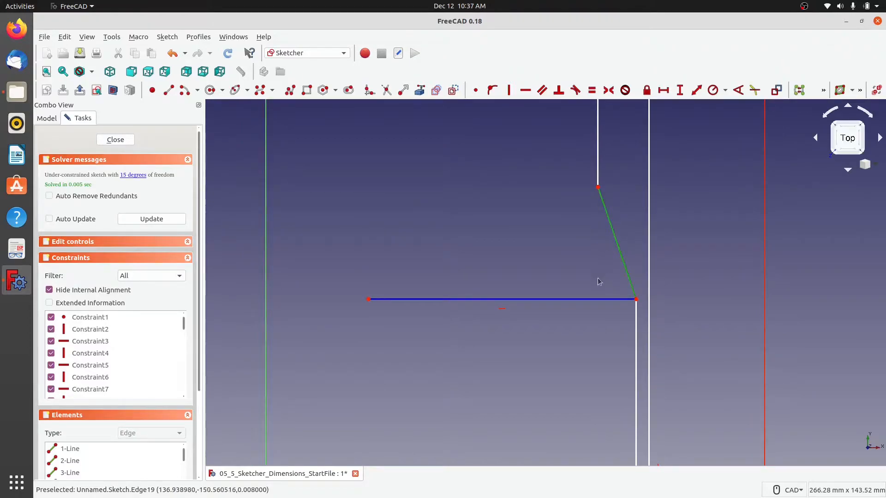
left_click(579, 300)
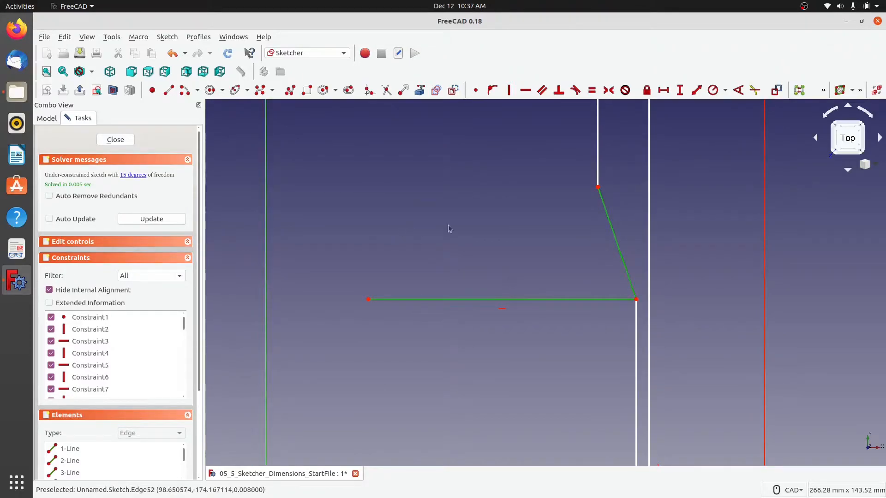
left_click(512, 238)
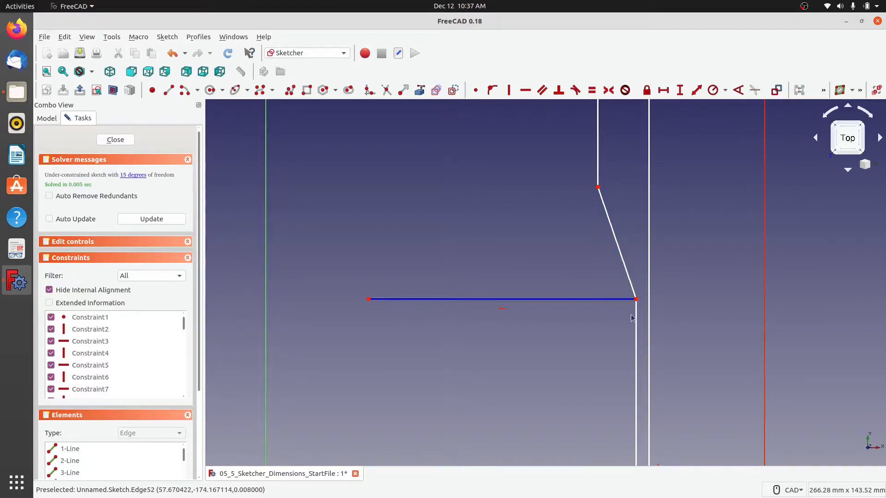
left_click(624, 271)
left_click(599, 300)
left_click(738, 90)
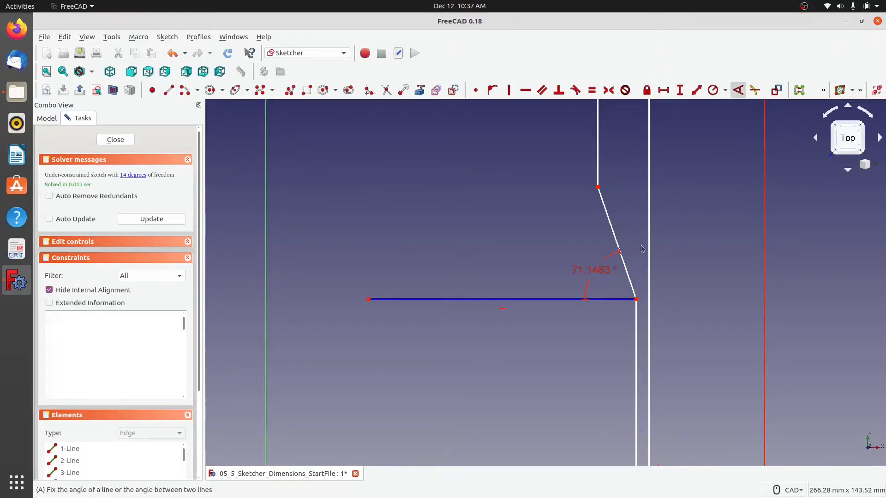
type("45")
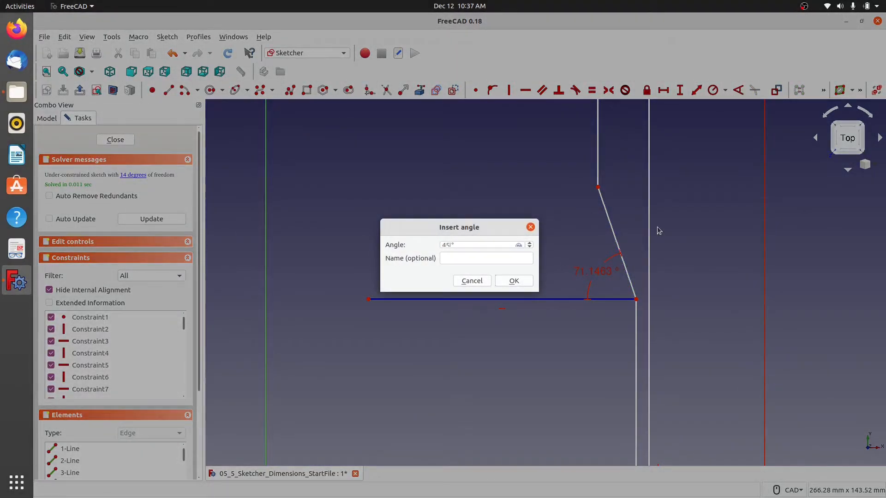
key("Return")
- Inspect the profile from the slanted edge down to the foot and check the wall thickness dimension just above the foot
scroll(570, 187, "down", 4)
middle_click_drag(564, 176, 560, 229)
scroll(561, 229, "up", 4)
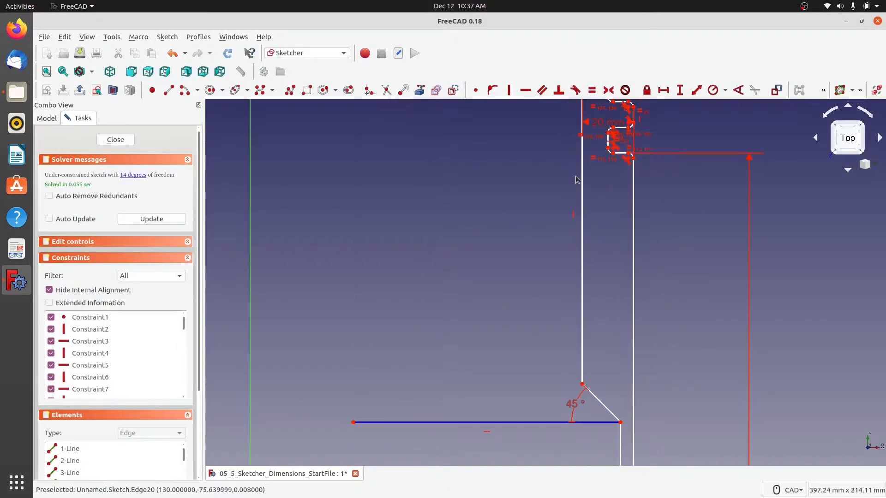
middle_click_drag(542, 291, 531, 179)
scroll(502, 267, "down", 4)
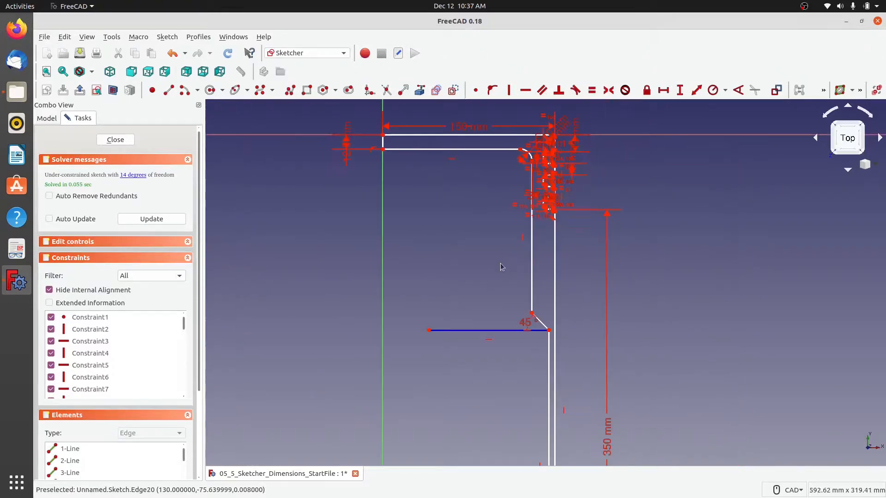
middle_click_drag(524, 397, 544, 252)
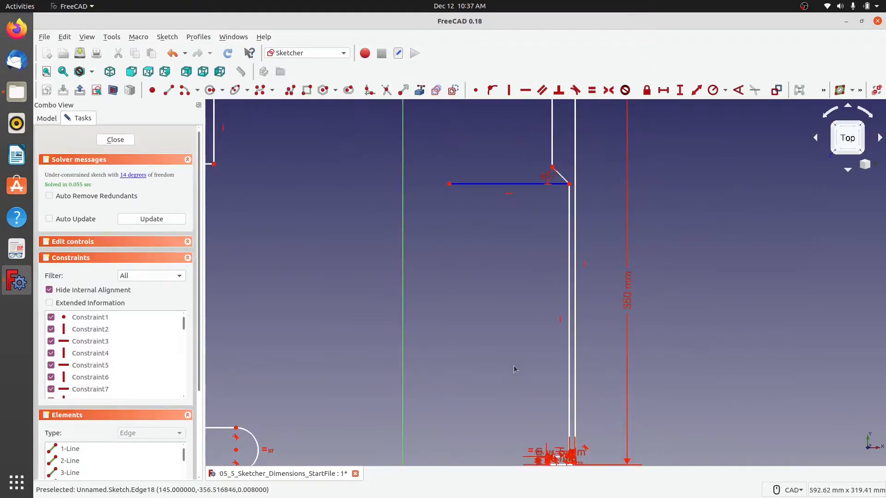
scroll(518, 369, "down", 2)
middle_click_drag(517, 369, 522, 212)
scroll(548, 290, "up", 14)
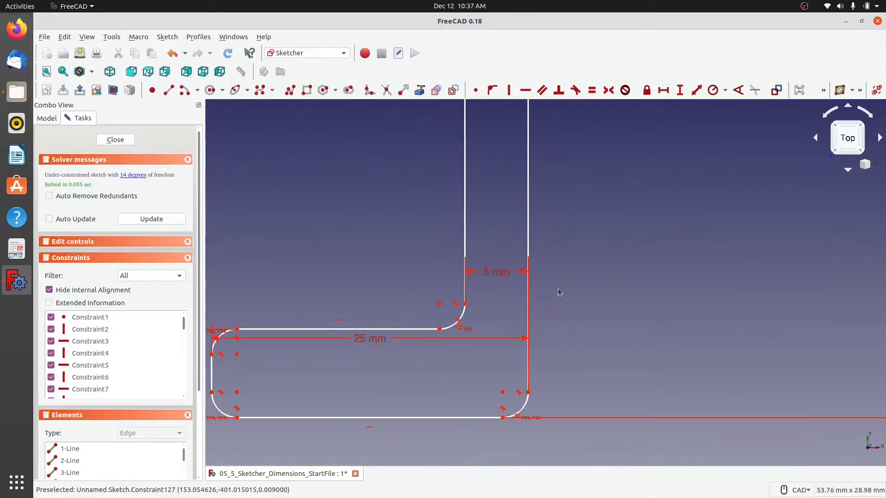
double_click(495, 277)
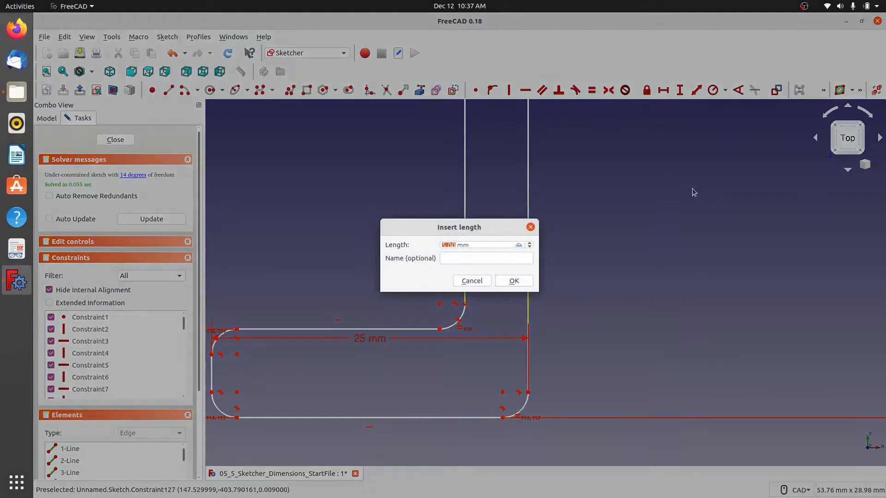
key("Return")
- Move the 45° angle dimension farther away from the slanted edge, above the construction line
scroll(685, 331, "down", 6)
middle_click_drag(692, 168, 708, 358)
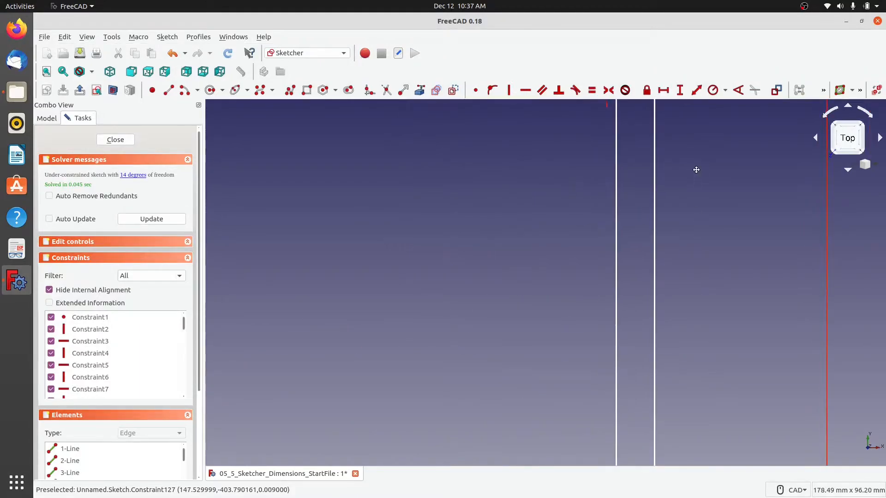
middle_click_drag(683, 176, 678, 388)
middle_click_drag(703, 194, 675, 432)
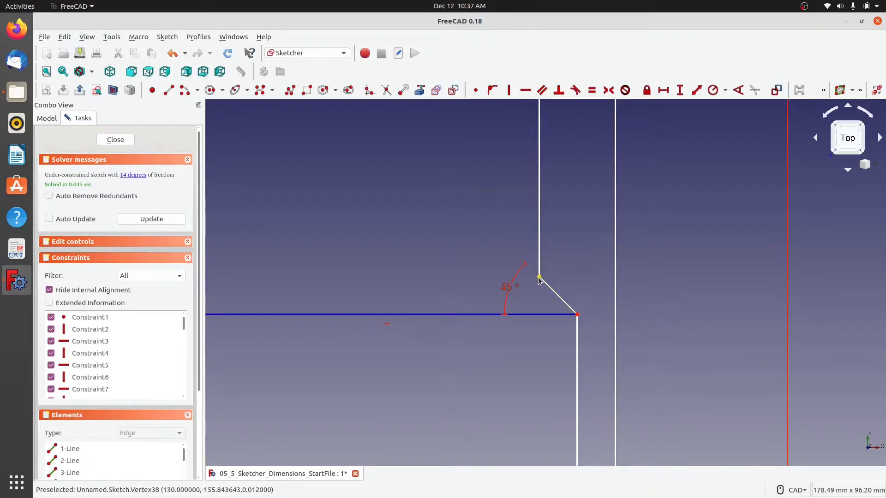
left_click_drag(509, 287, 387, 245)
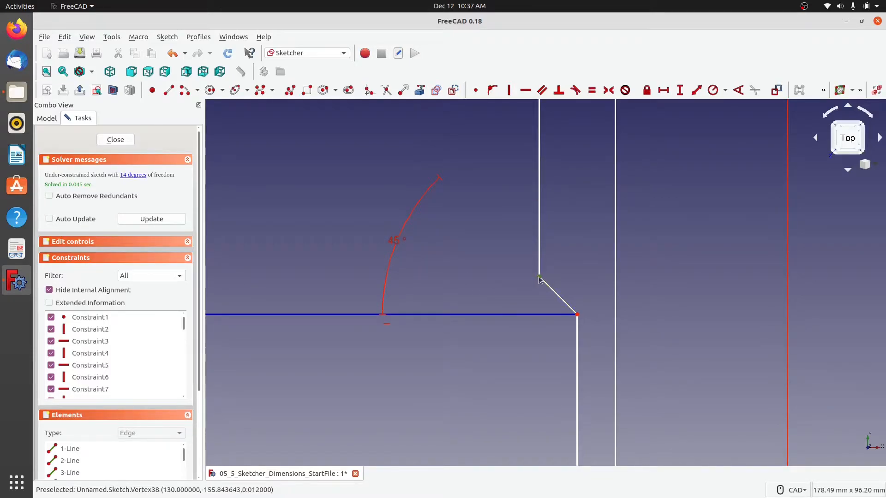
- Try to constrain the vertical distance between the slanted edge's two endpoints to 10 mm
left_click(577, 315)
left_click(681, 90)
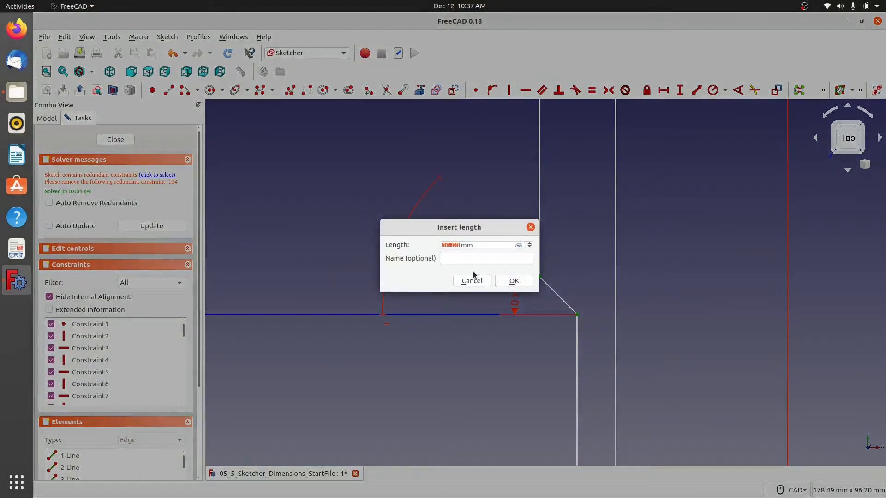
left_click(513, 281)
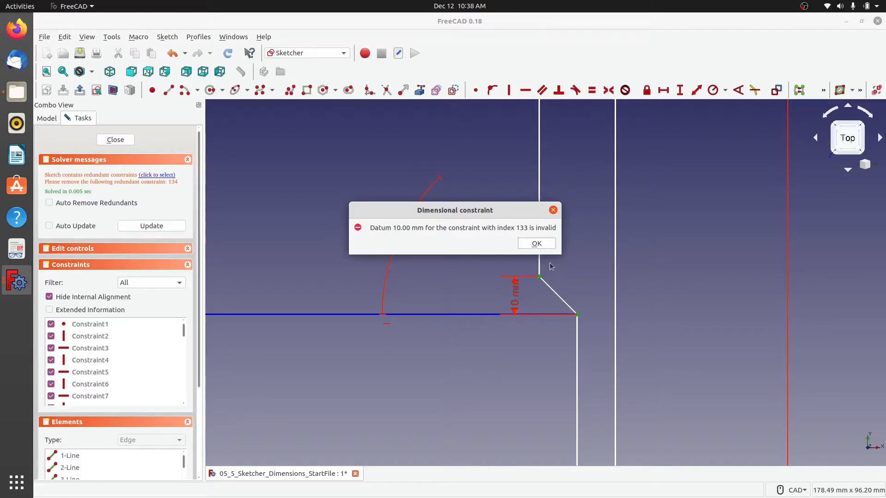
left_click(535, 244)
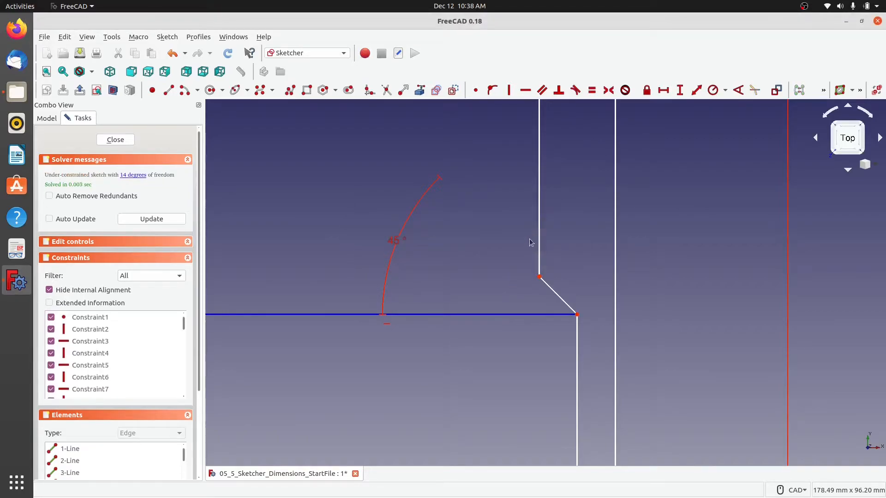
- Examine the profile's dimensions and constraints around the upper corner, the teeth and the foot
scroll(589, 228, "down", 4)
middle_click_drag(558, 155, 569, 338)
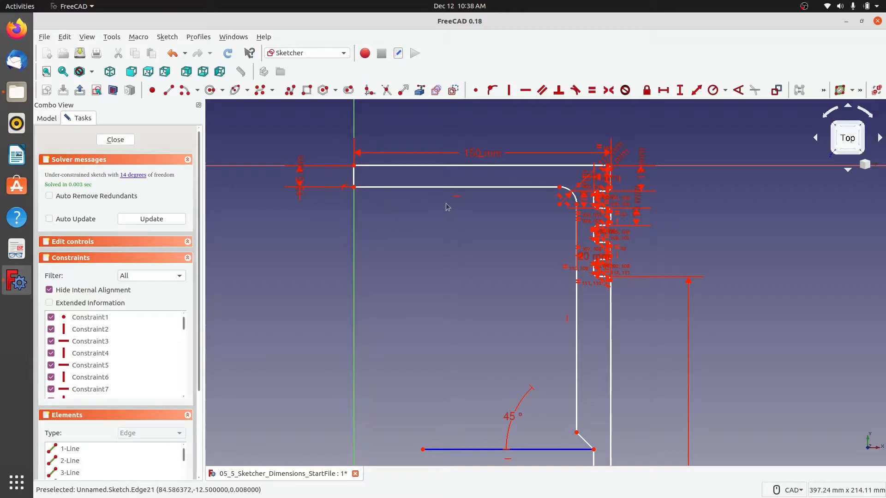
scroll(605, 195, "up", 8)
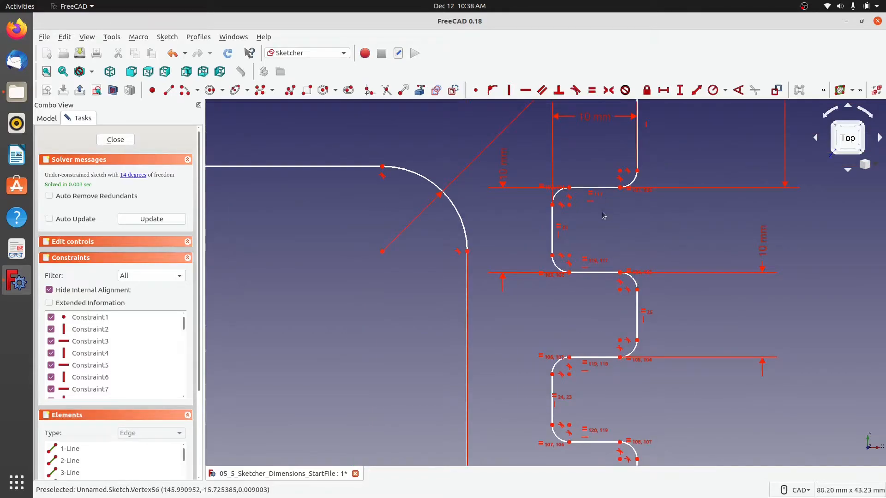
scroll(584, 205, "down", 10)
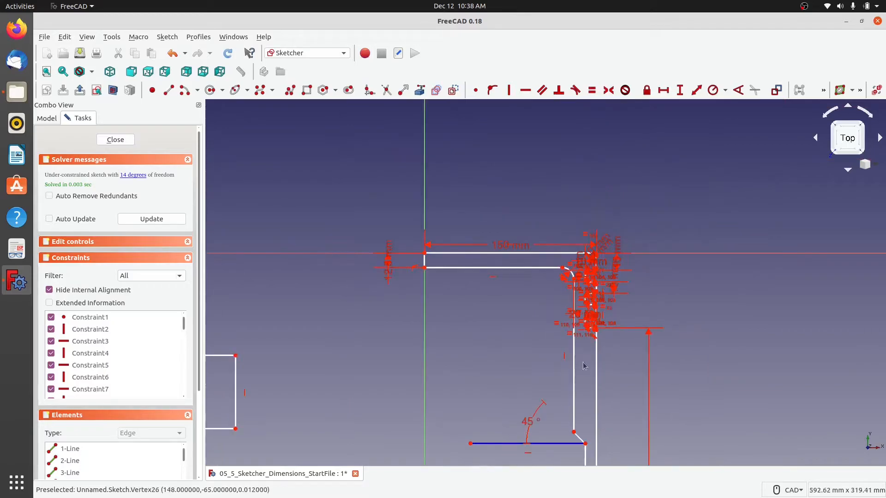
mouse_move(573, 363)
middle_mouse_down()
mouse_move(607, 223)
mouse_move(570, 324)
middle_mouse_up()
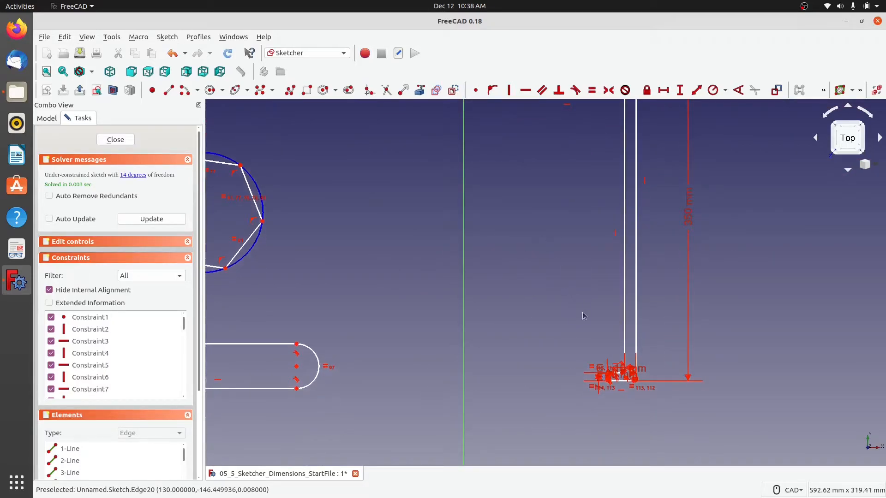
scroll(623, 405, "up", 5)
scroll(579, 328, "down", 5)
middle_click_drag(528, 158, 586, 408)
middle_click_drag(559, 191, 556, 285)
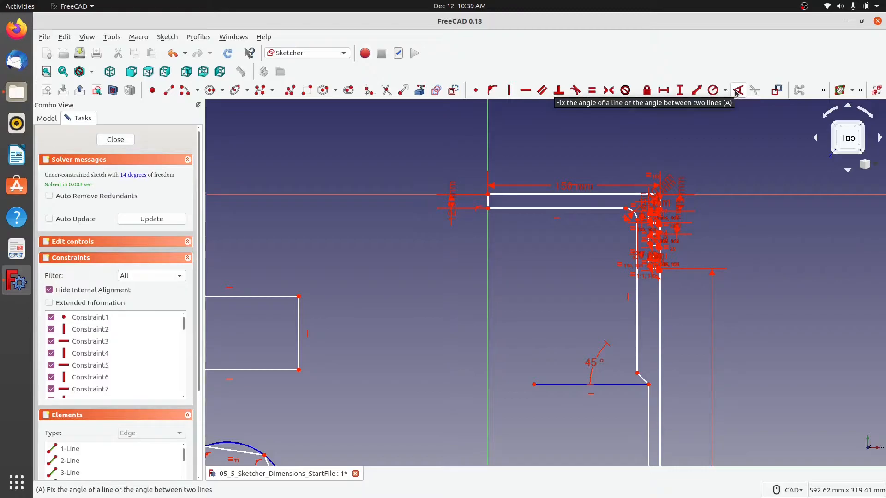
- Constrain the horizontal width of the separate rectangle to 125 mm using its upper edge
middle_click_drag(375, 291, 568, 214)
left_click(448, 223)
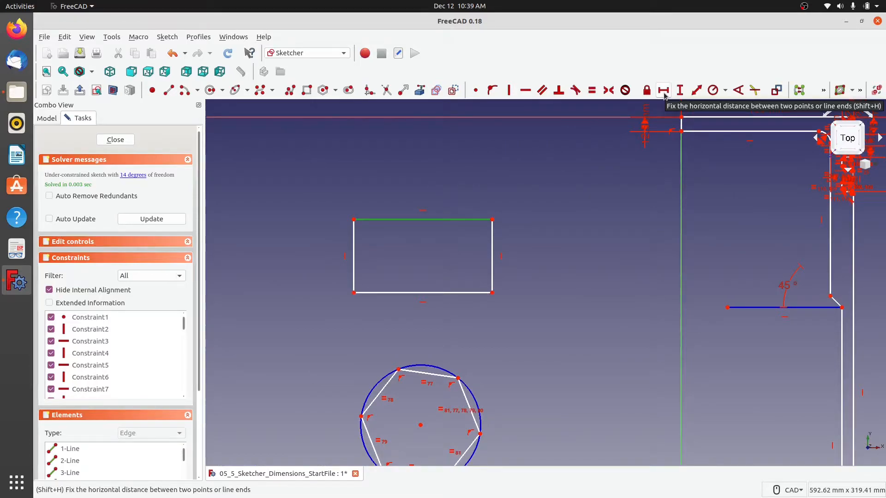
left_click(663, 91)
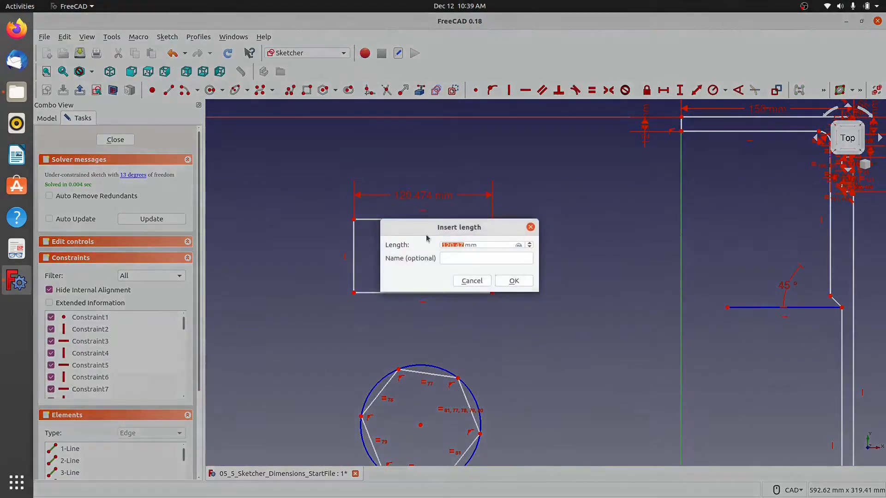
type("125")
key("Return")
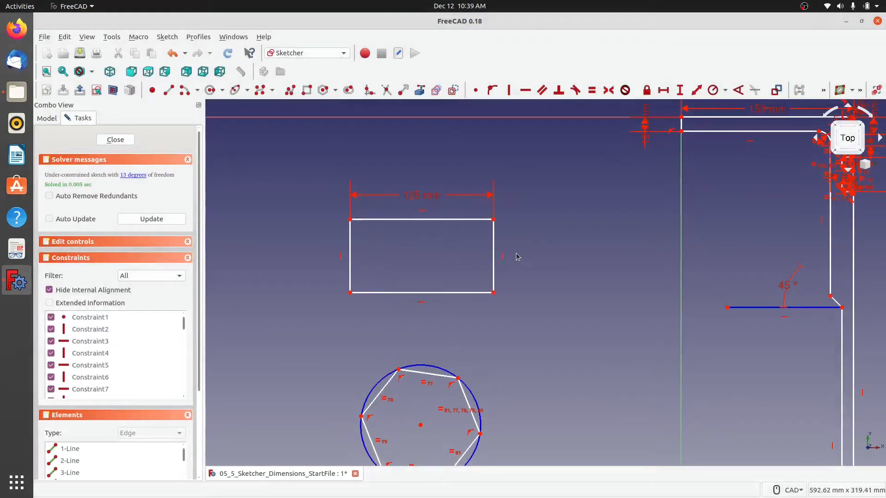
- Constrain the rectangle's height to 50 mm and place the dimension outside the rectangle, beside its nearest vertical edge
left_click(493, 240)
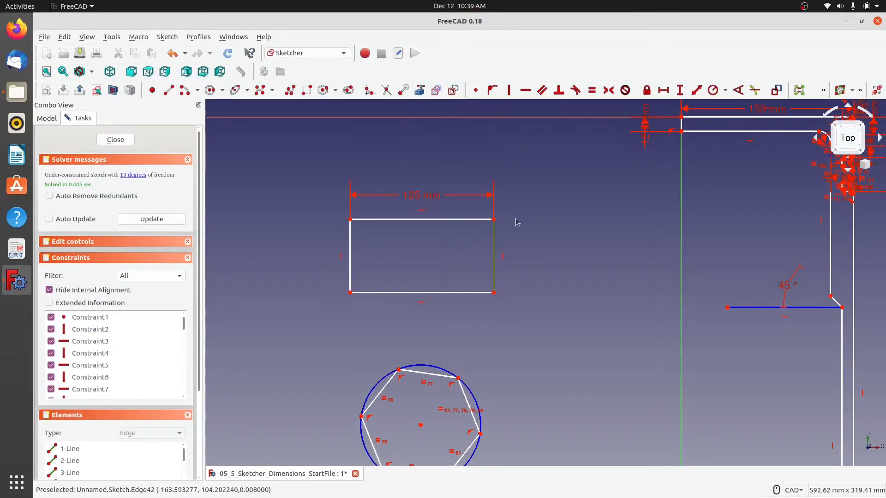
left_click(679, 91)
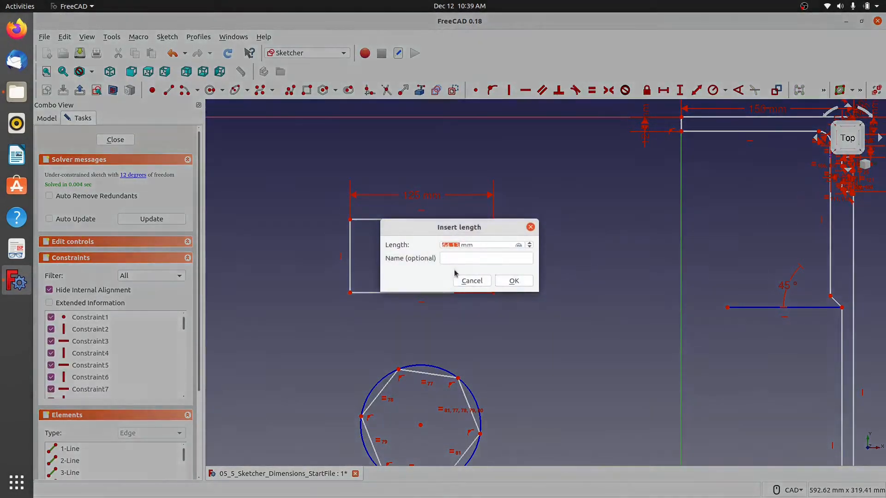
type("50")
key("Return")
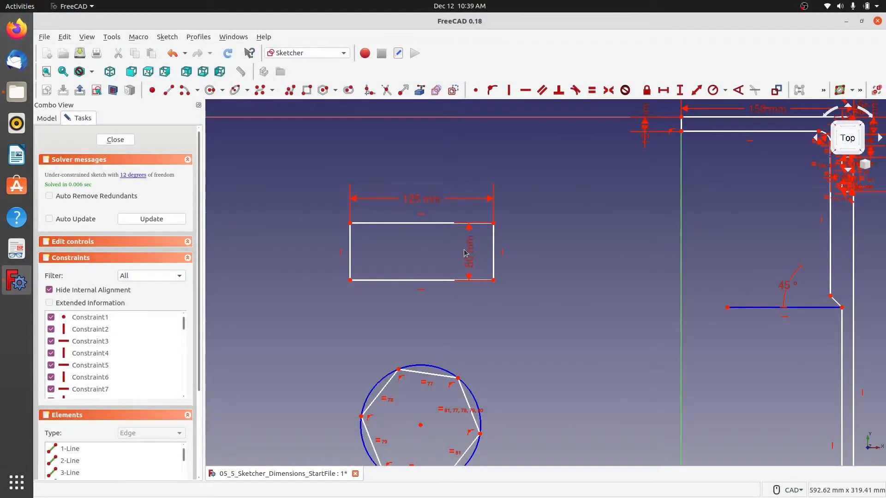
left_click_drag(484, 266, 519, 251)
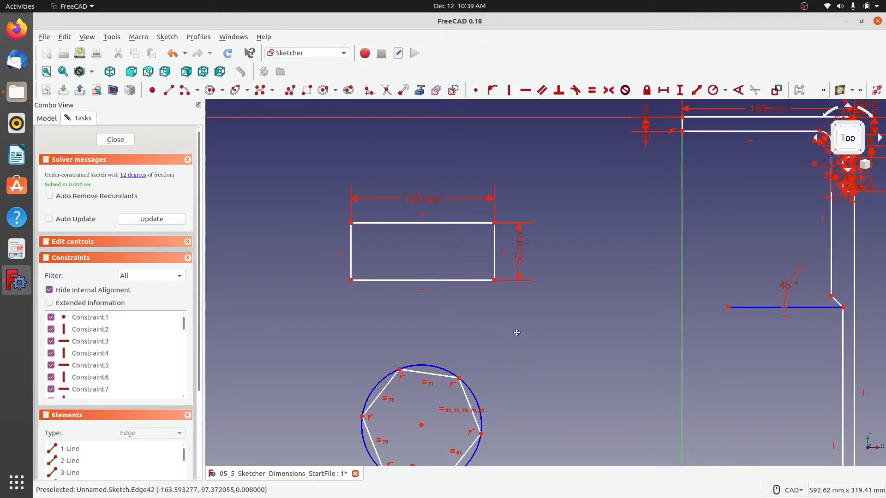
- Constrain the diameter of the hexagon's construction circle to 150 mm and place the dimension diagonally outside the circle
middle_click_drag(514, 336, 502, 290)
left_click(472, 328)
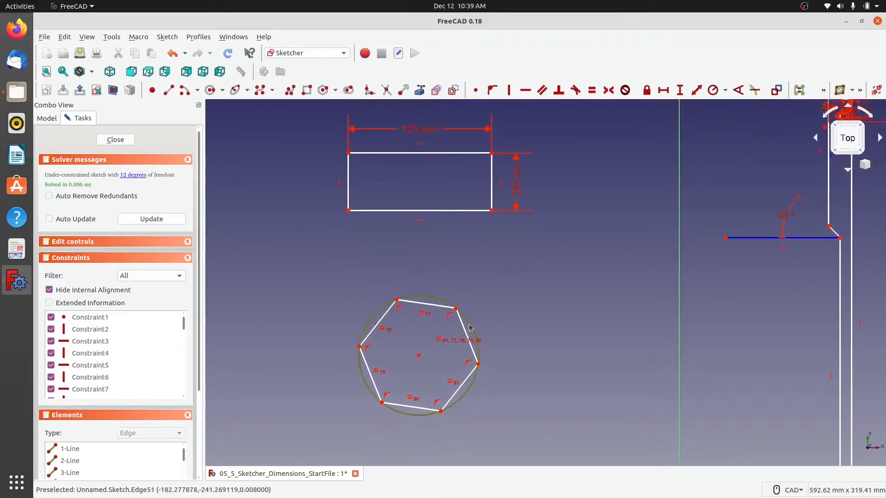
left_click(726, 91)
left_click(736, 116)
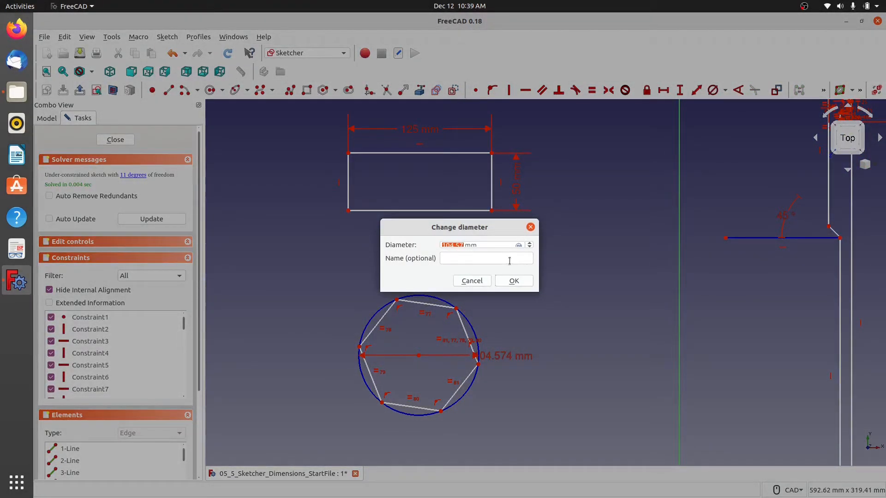
type("150")
key("Return")
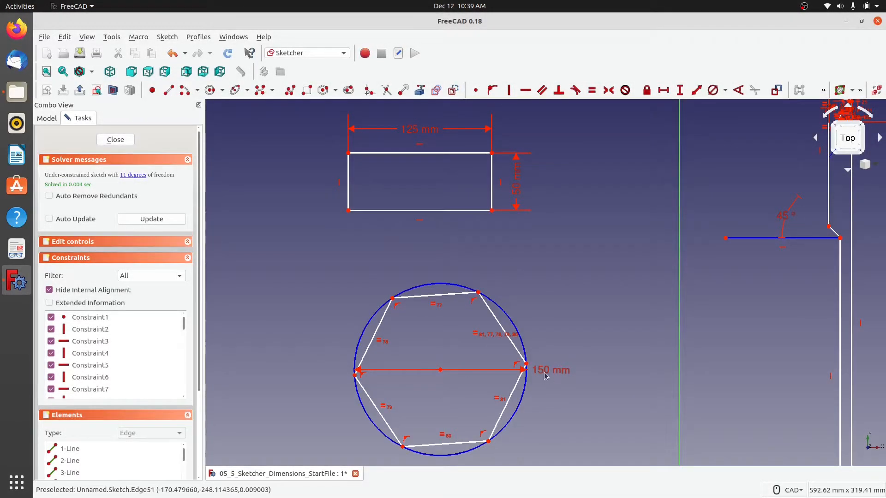
left_click_drag(552, 369, 579, 290)
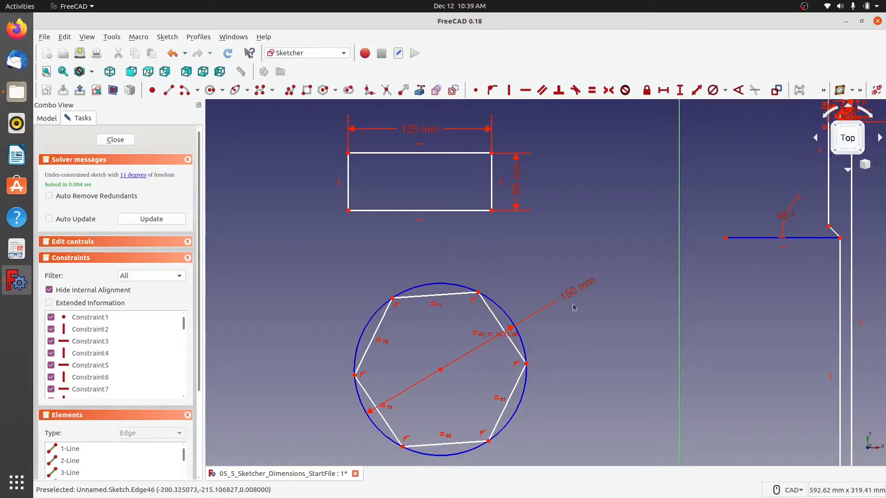
- Add a reference length dimension to the hexagon's upper-left edge and place it outside the construction circle
middle_click_drag(536, 404, 520, 347)
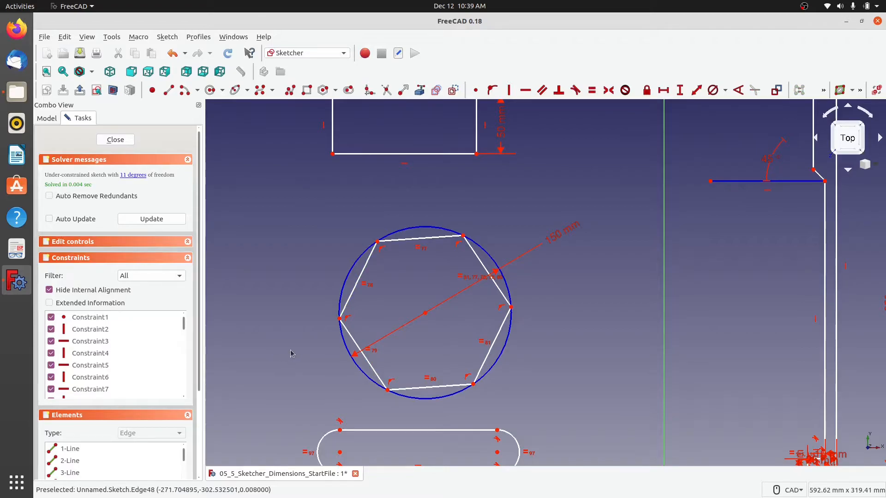
left_click(367, 269)
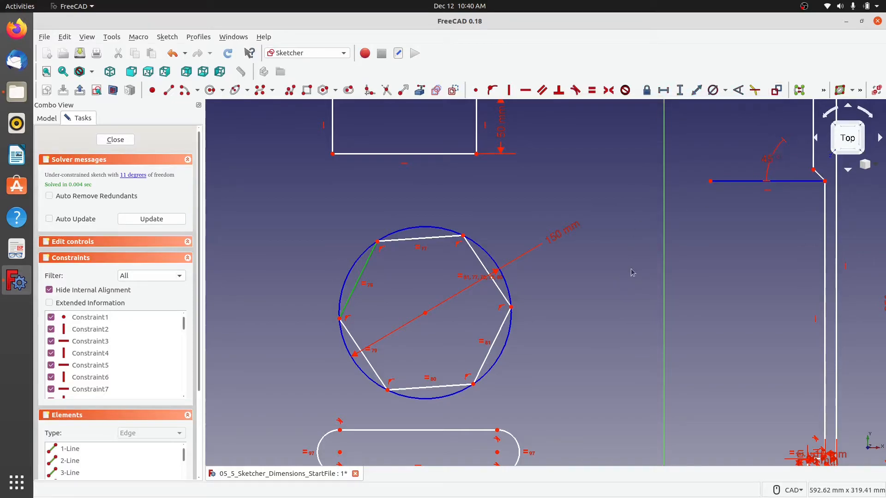
left_click(697, 91)
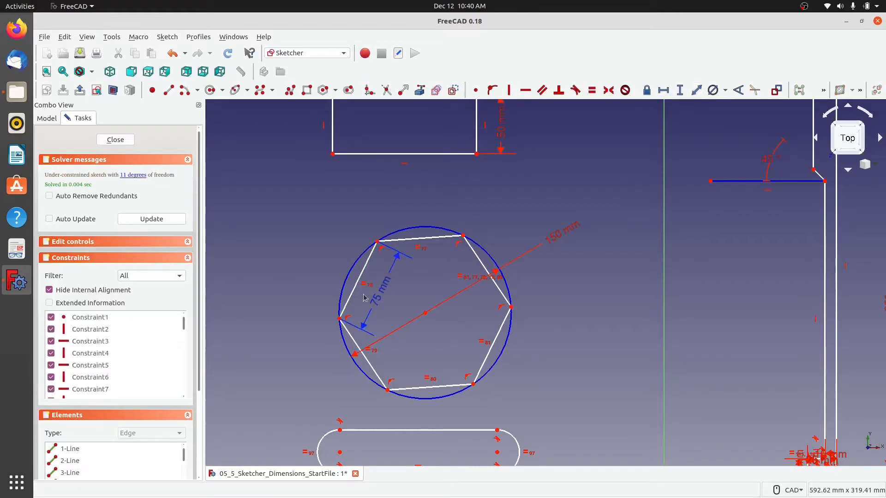
left_click_drag(377, 307, 310, 273)
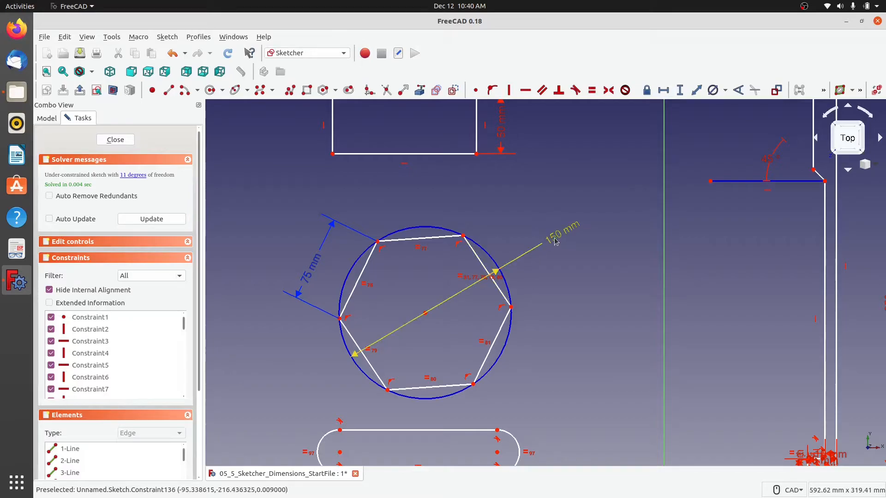
- Set the hexagon's construction circle diameter to 100 mm and adjust the placement of the edge length dimension
double_click(495, 271)
type("100")
key("Return")
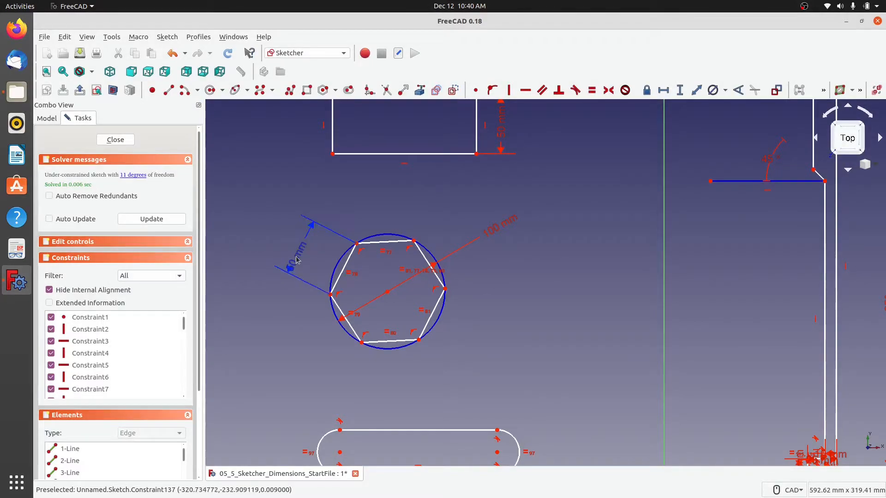
left_click_drag(294, 265, 302, 248)
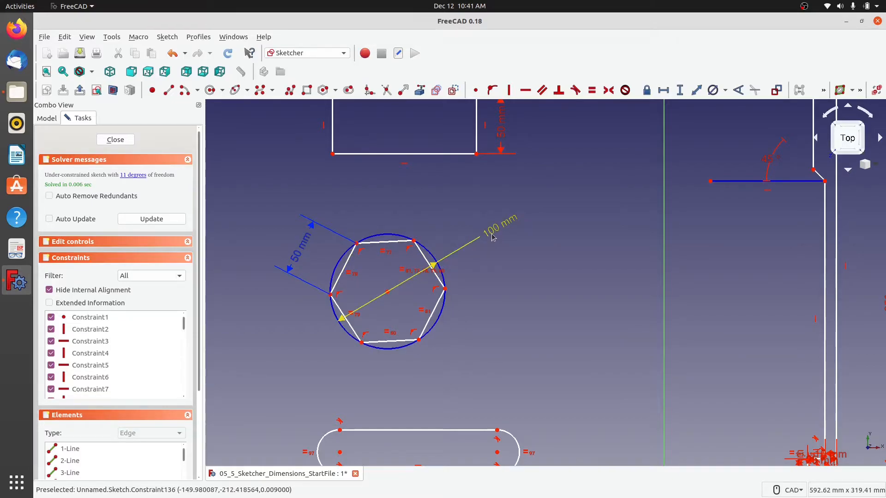
- Try to set the hexagon's edge length to 100 mm as a driving dimension, and return it to reference mode
double_click(299, 256)
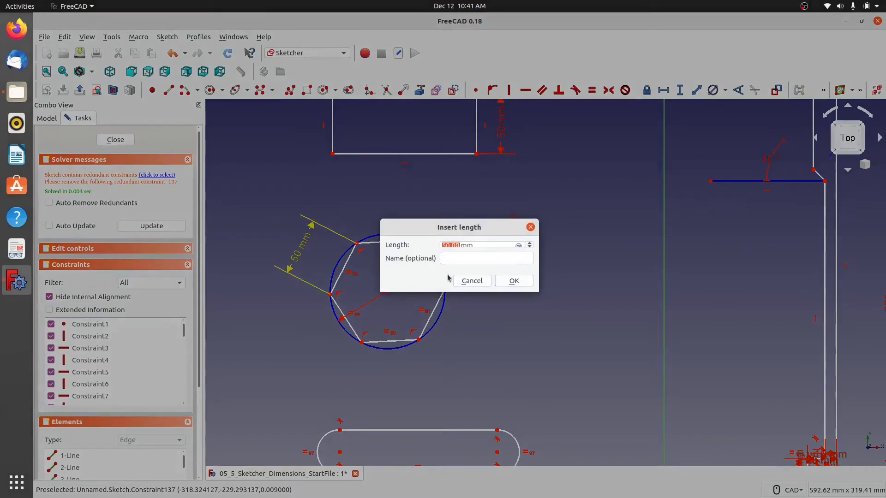
type("100")
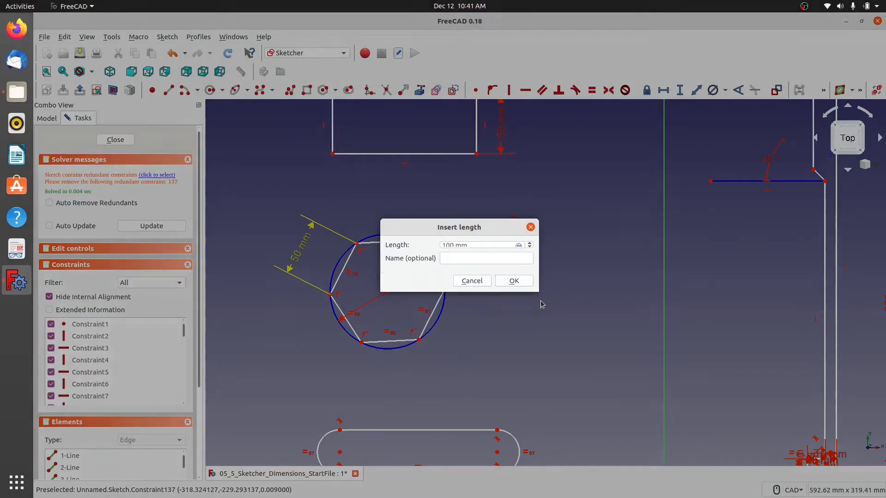
key("Return")
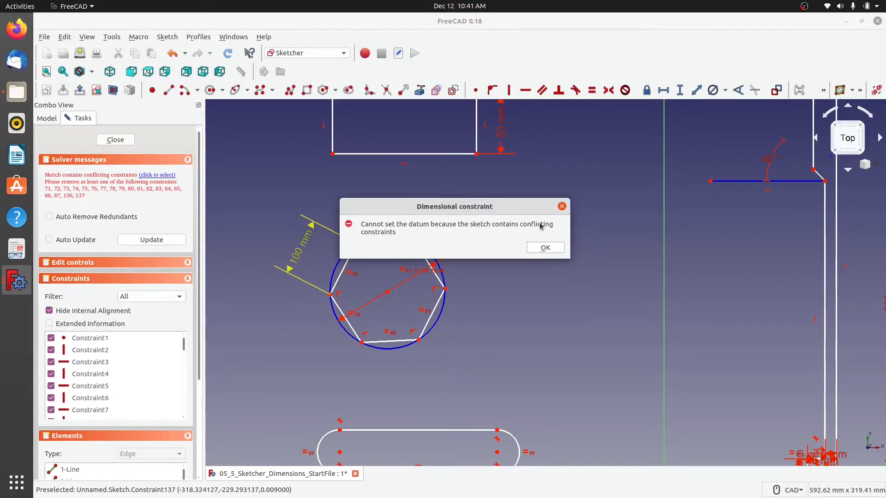
left_click(536, 248)
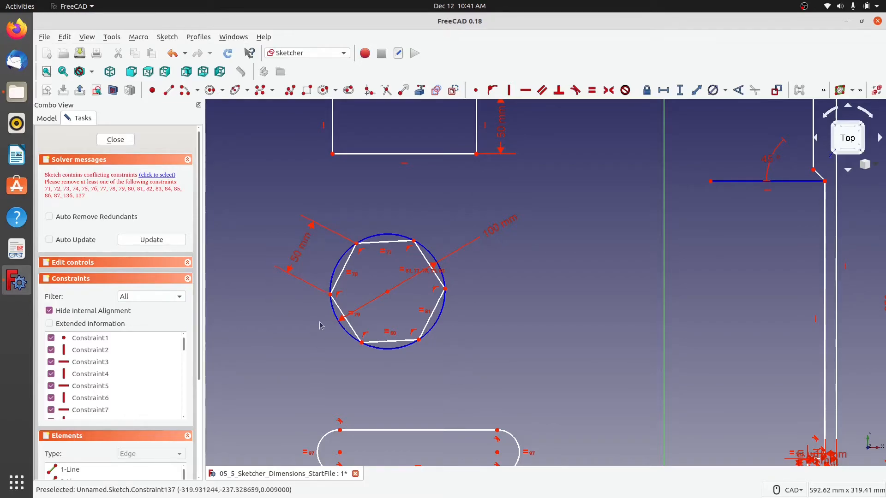
left_click(298, 259)
left_click(777, 91)
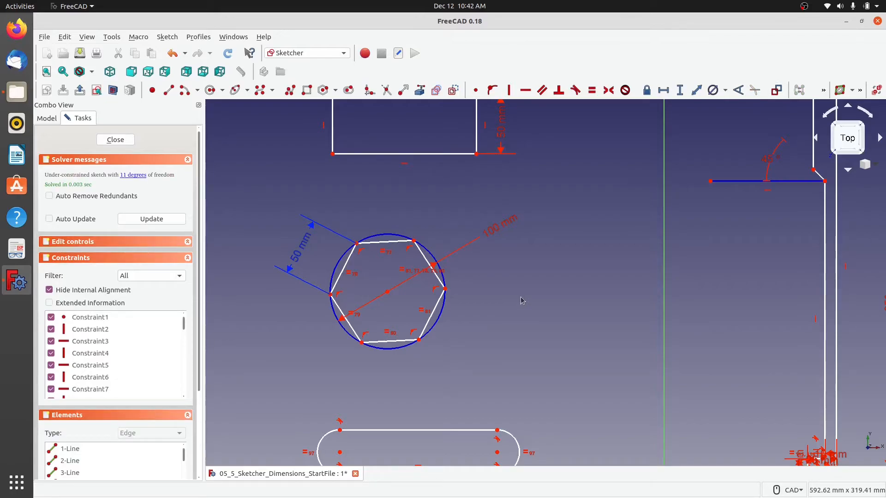
- Switch the hexagon circle's diameter dimension to reference mode and the edge length dimension to driving
left_click(491, 235)
left_click(776, 90)
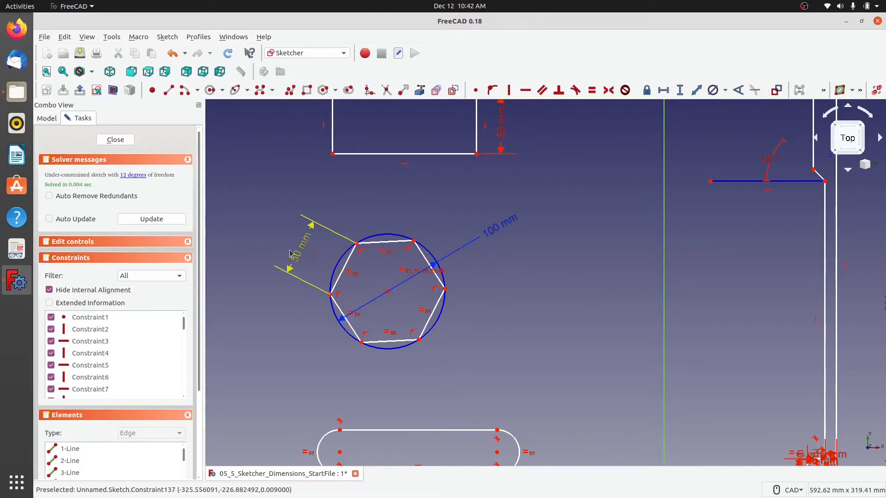
left_click(304, 255)
left_click(776, 90)
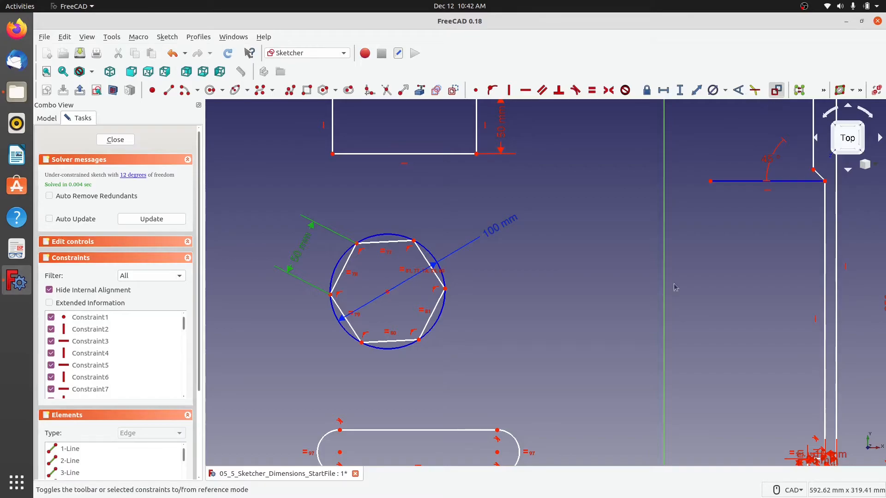
- Set the hexagon's edge length to 100 mm and move the hexagon down, clear of the rectangle
left_click(298, 258)
double_click(298, 257)
type("100")
key("Return")
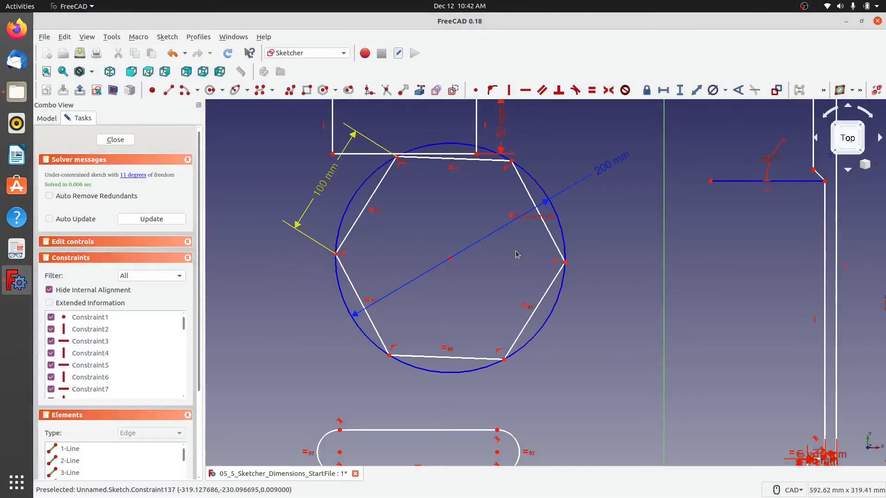
left_click_drag(451, 257, 406, 303)
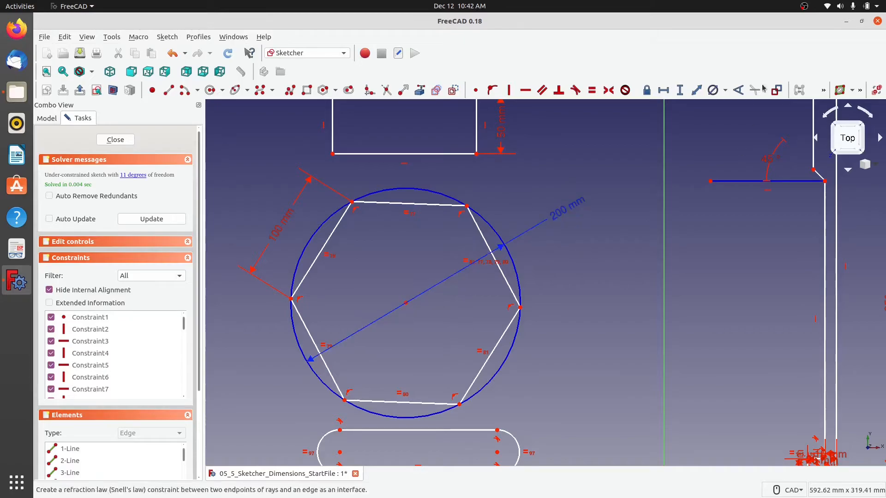
- Constrain the horizontal distance between the slot's two arc centres to 150 mm and place the dimension below the slot
middle_click_drag(576, 410, 568, 219)
left_click(332, 262)
left_click(489, 262)
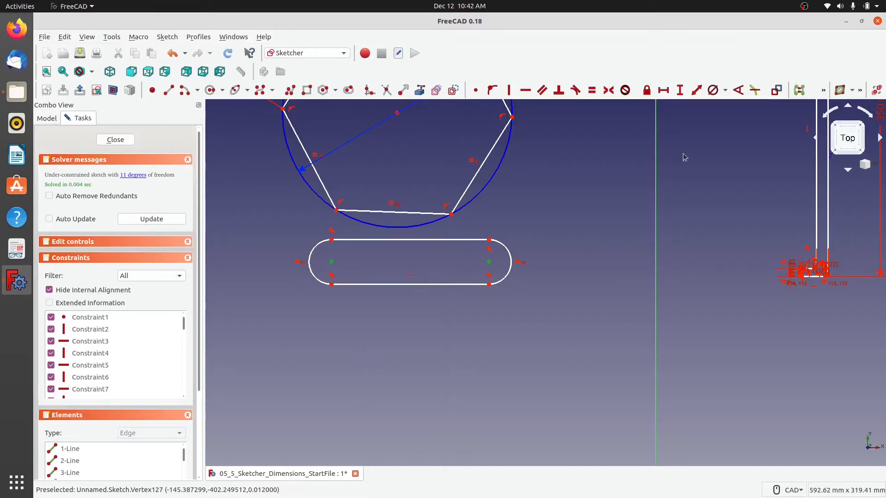
left_click(663, 90)
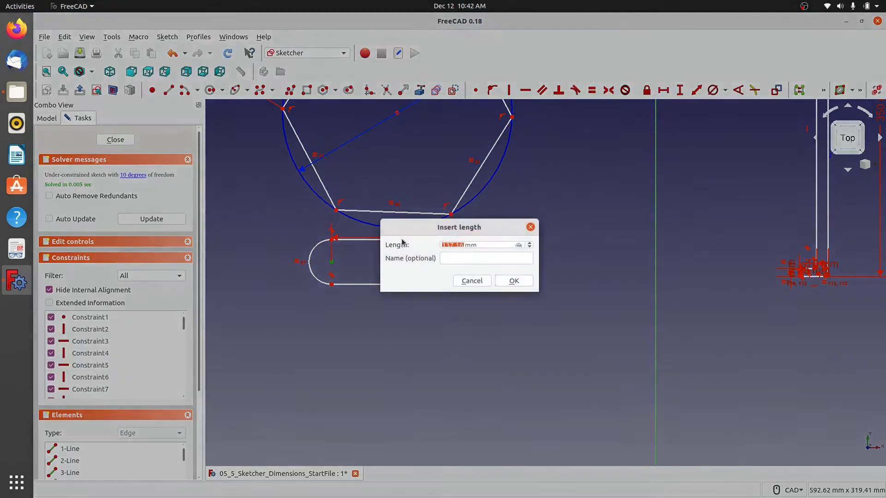
type("150")
key("Return")
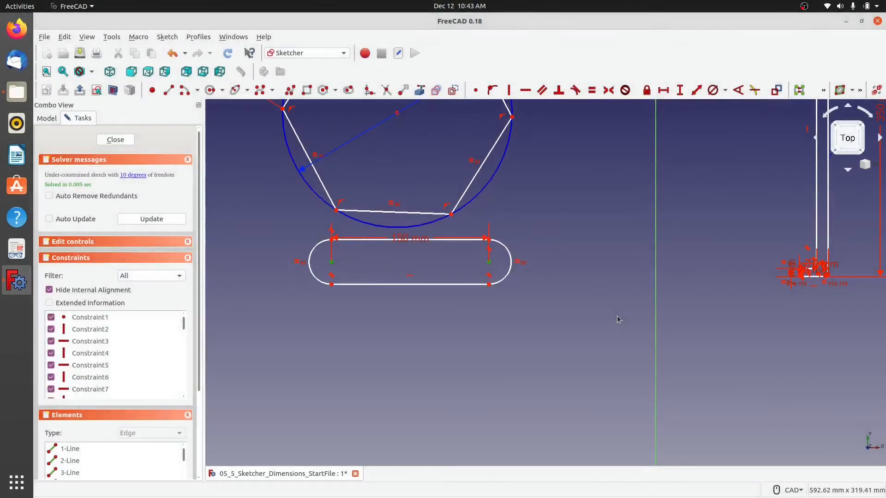
left_click_drag(418, 244, 408, 319)
- Constrain the radius of the slot's right end arc to 25 mm
left_click(509, 257)
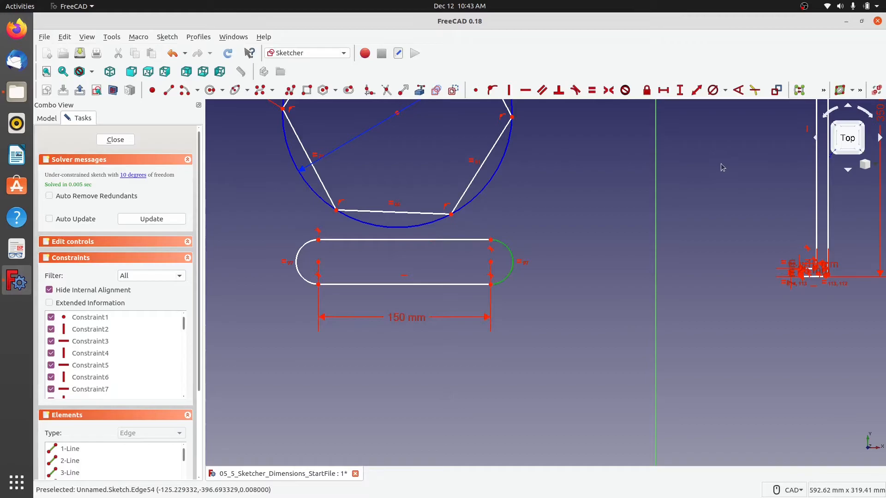
left_click(725, 90)
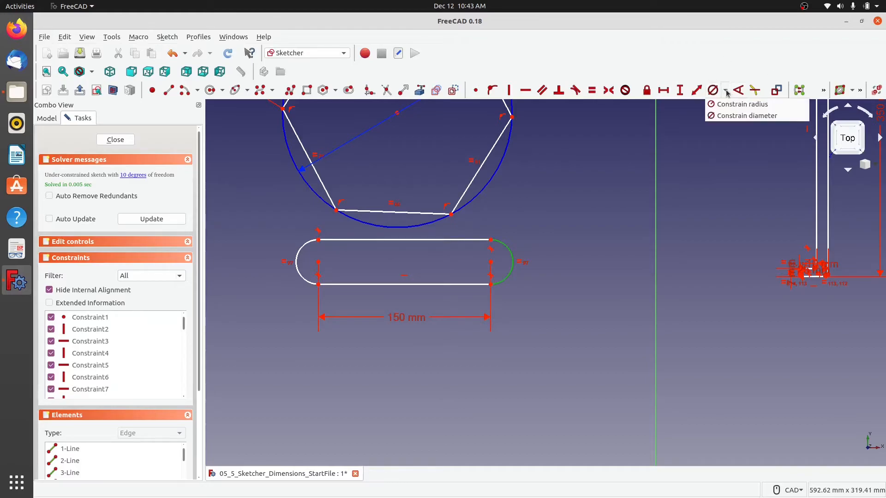
left_click(741, 103)
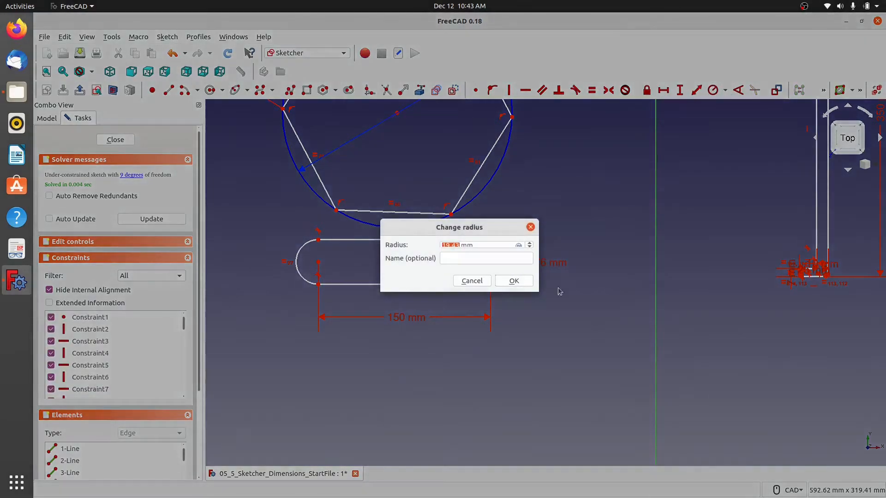
type("25")
key("Return")
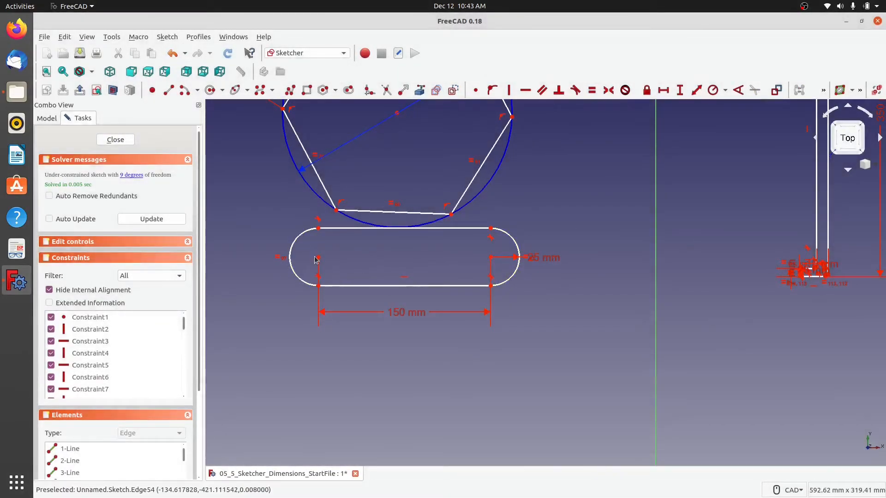
- Move the slot down, away from the hexagon, and place its radius dimension diagonally outside the right arc
left_click_drag(317, 258, 320, 334)
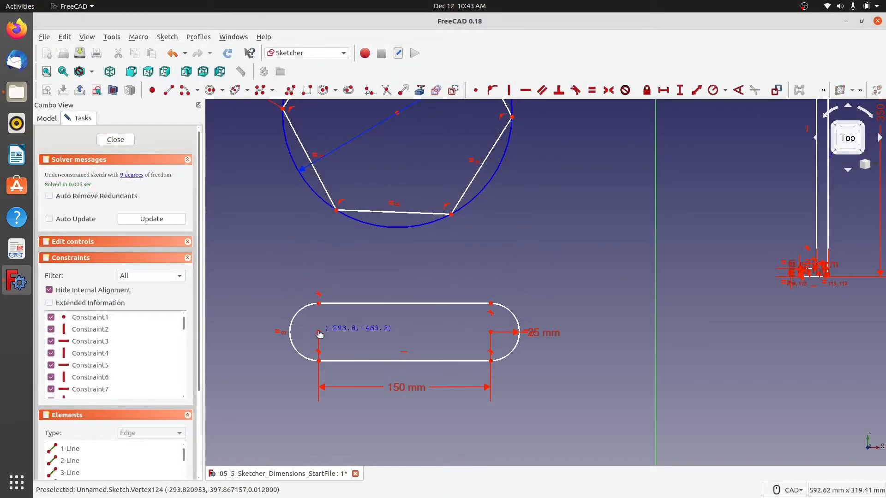
middle_click_drag(539, 405, 579, 310)
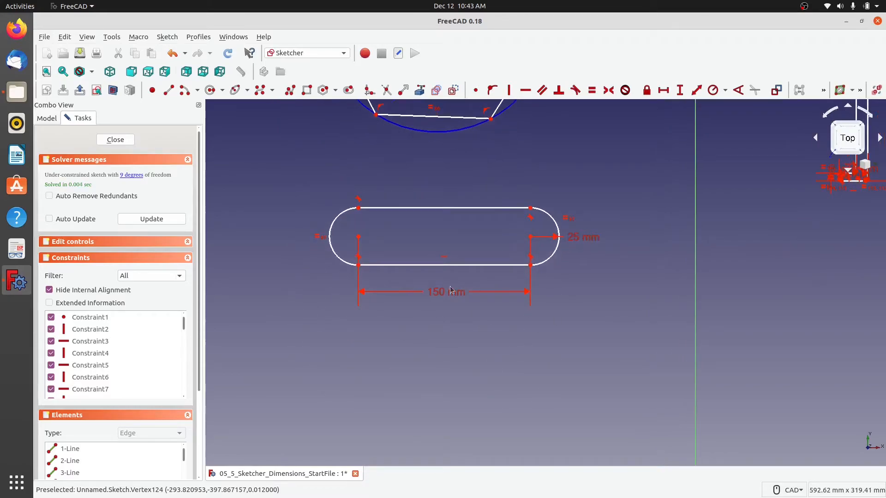
left_click_drag(571, 237, 602, 199)
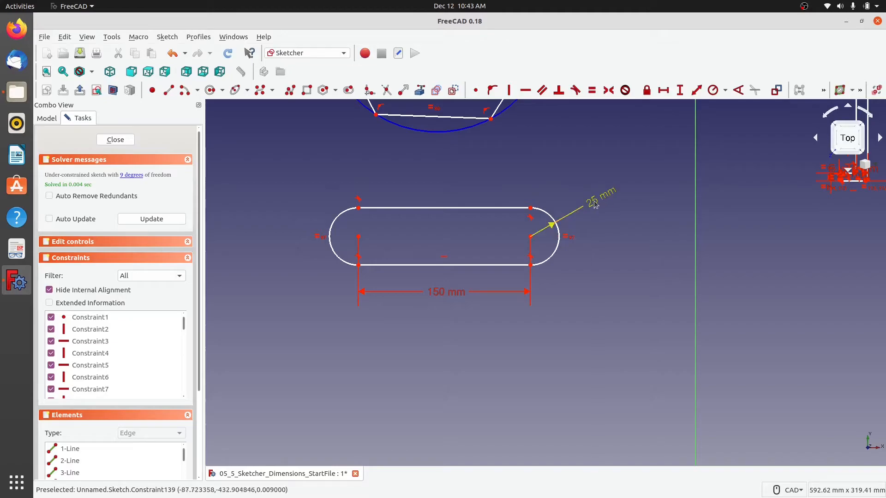
- Switch the slot's radius dimension and its centre-to-centre dimension to reference mode
left_click(596, 207)
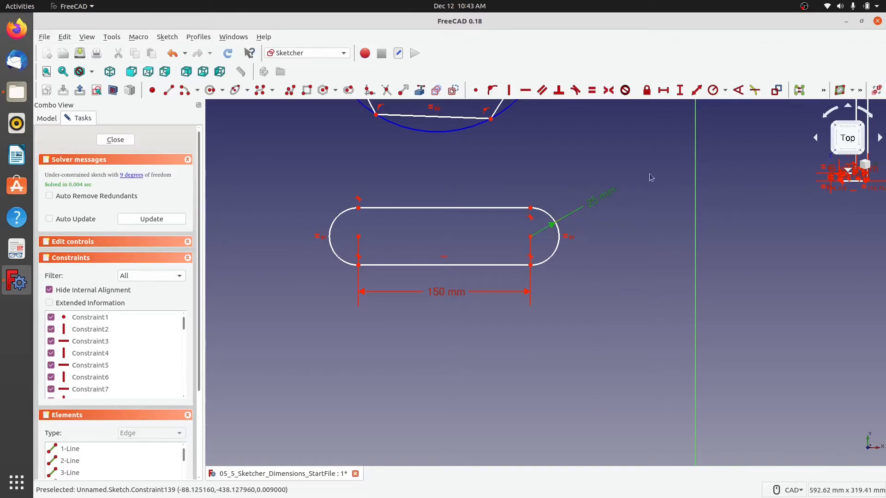
left_click(777, 90)
left_click(445, 292)
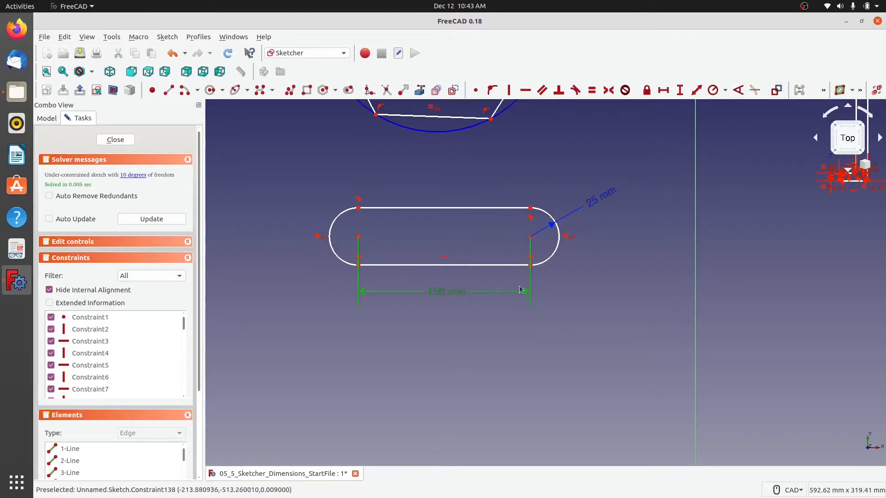
left_click(776, 89)
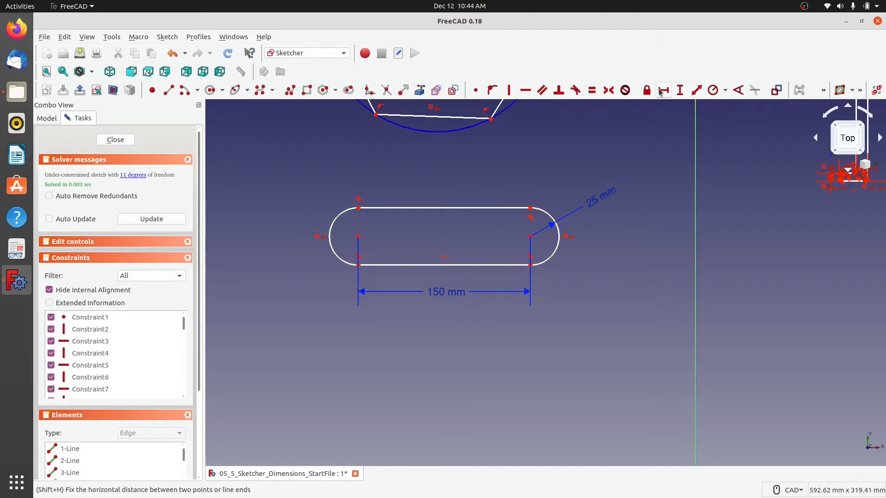
- Try to apply a horizontal distance constraint directly between the slot's two end arcs, and clear the selection
left_click(331, 237)
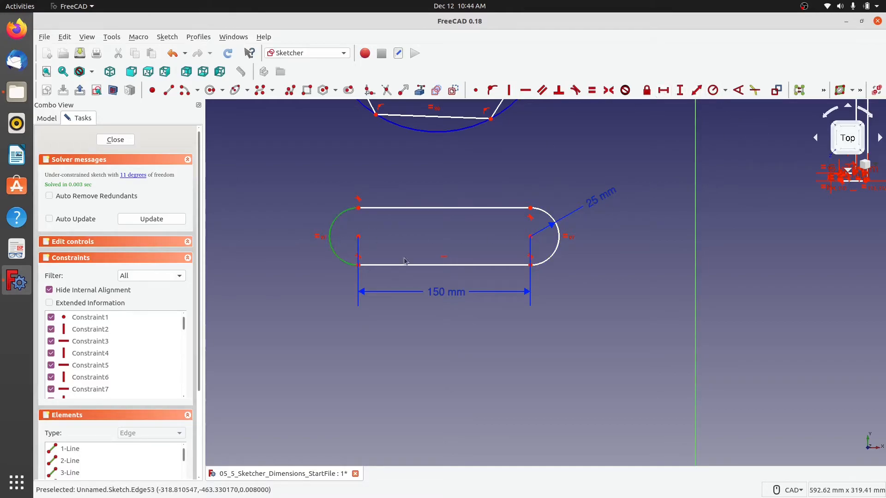
left_click(559, 241)
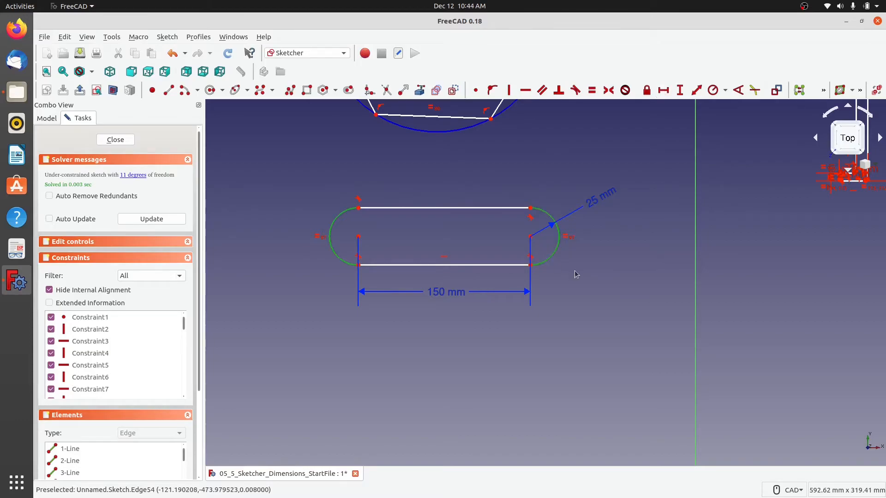
left_click(663, 91)
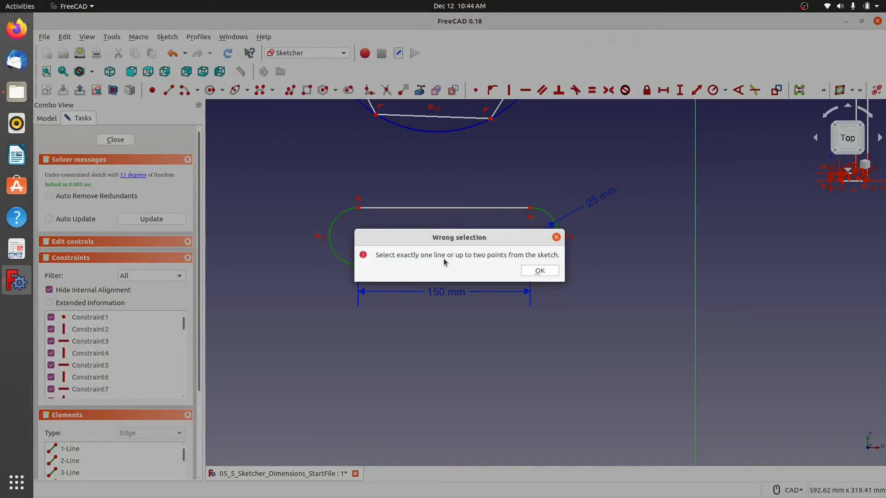
left_click(536, 270)
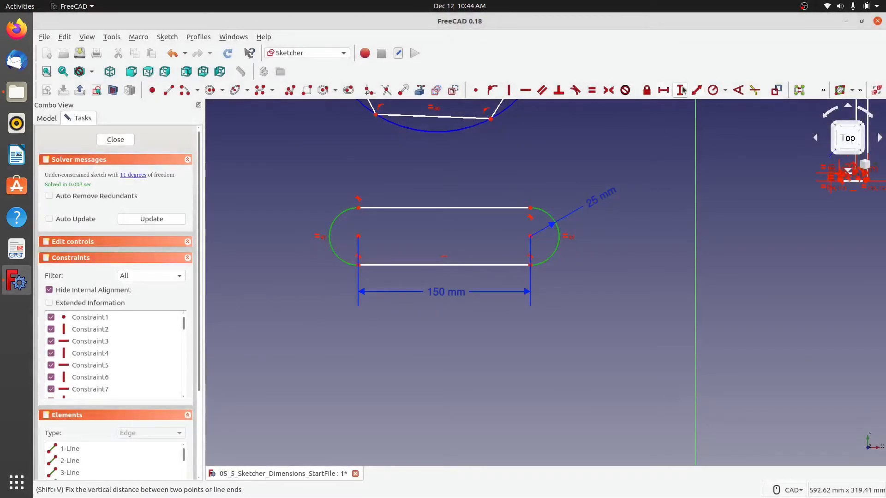
left_click(471, 365)
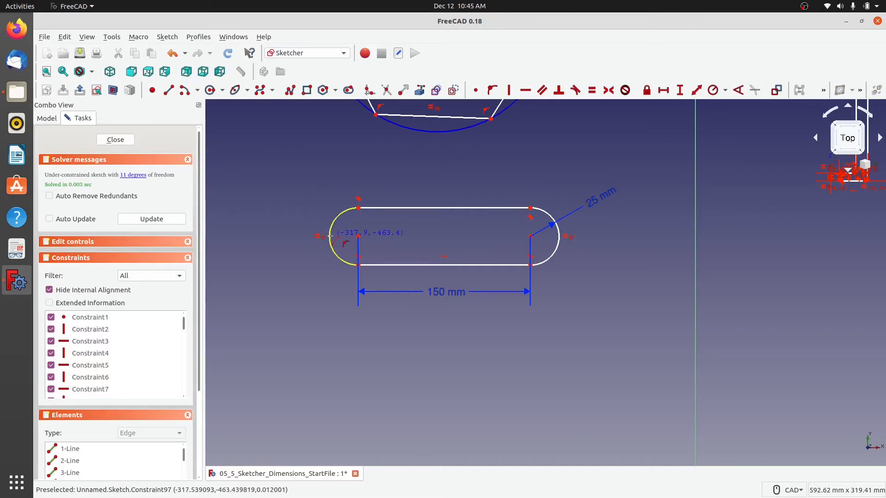
- Draw a vertical construction line from the outermost point of the slot's left arc down to below the slot
left_click(331, 236)
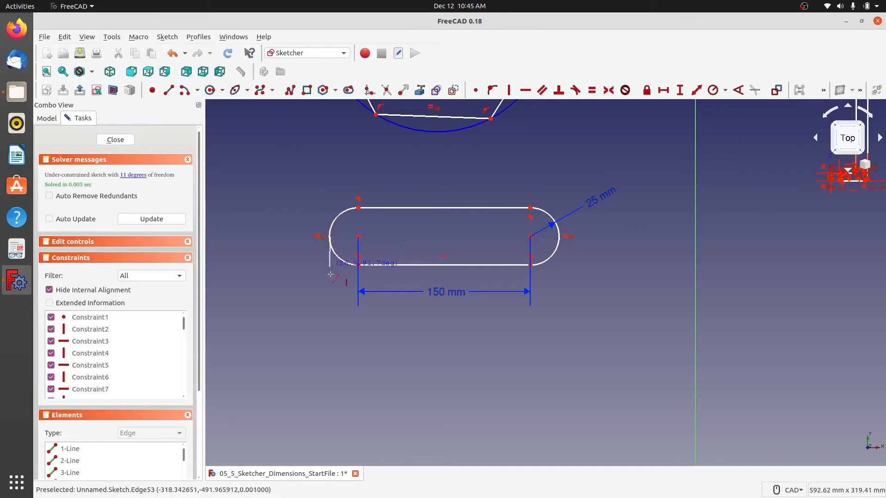
left_click(330, 345)
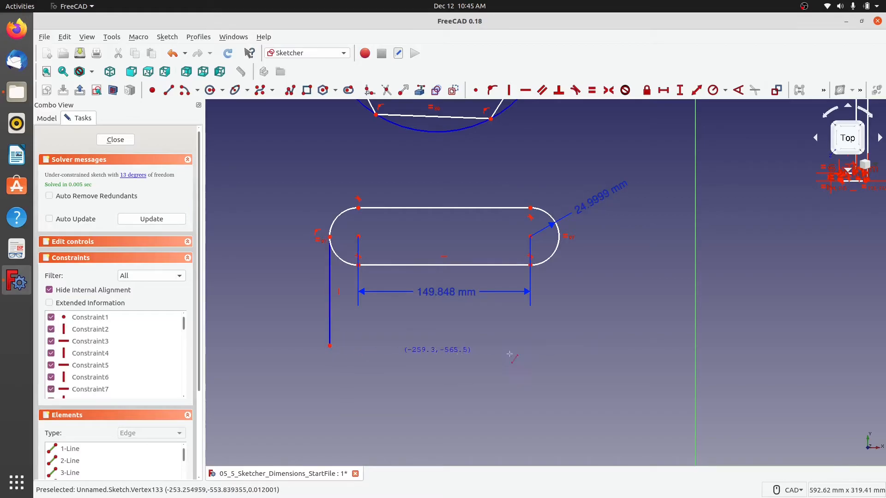
- Draw a vertical construction line from the outermost point of the slot's right arc down to below the slot
left_click(559, 237)
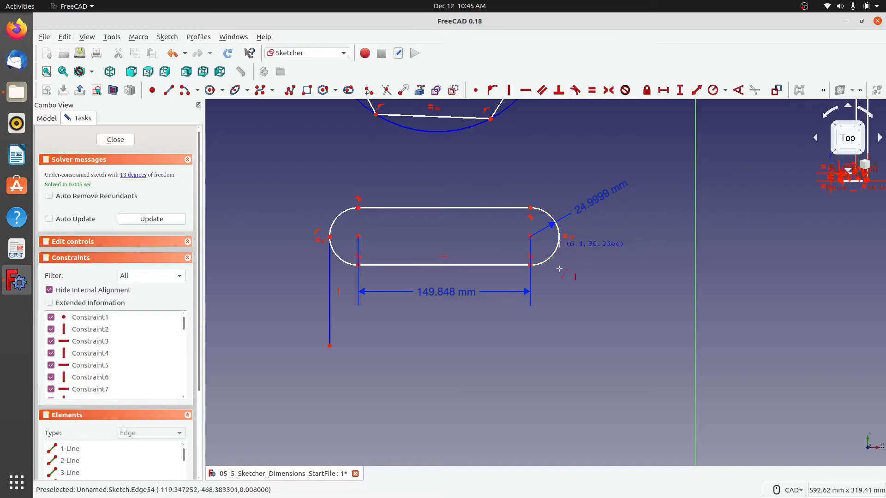
left_click(559, 353)
key("Escape")
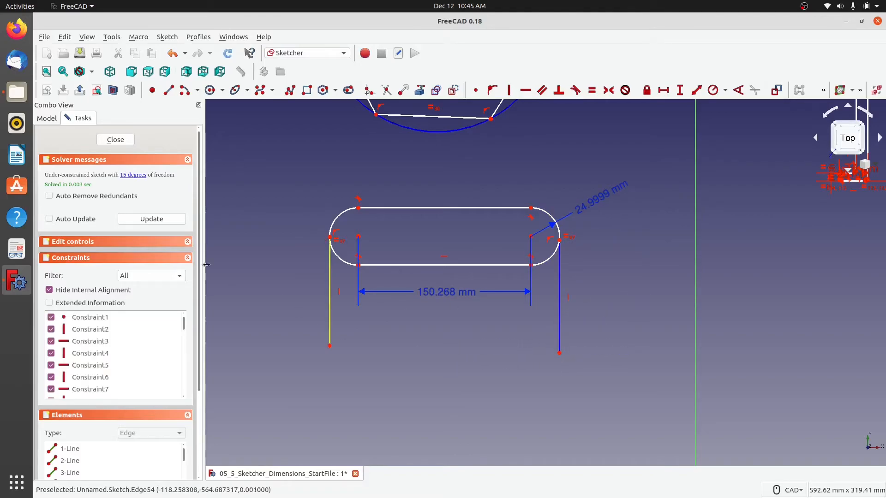
- Constrain each vertical construction line tangent to the slot arc it touches
left_click(330, 254)
left_click(339, 220)
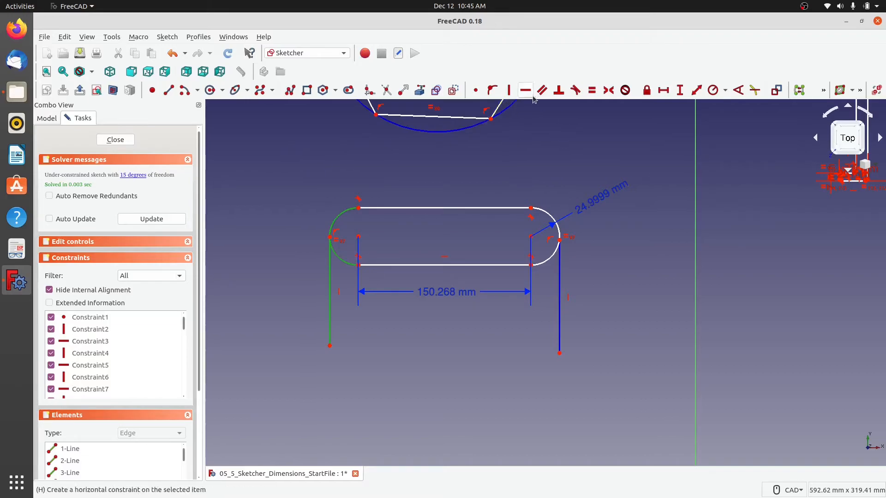
left_click(575, 90)
left_click(560, 287)
left_click(546, 216)
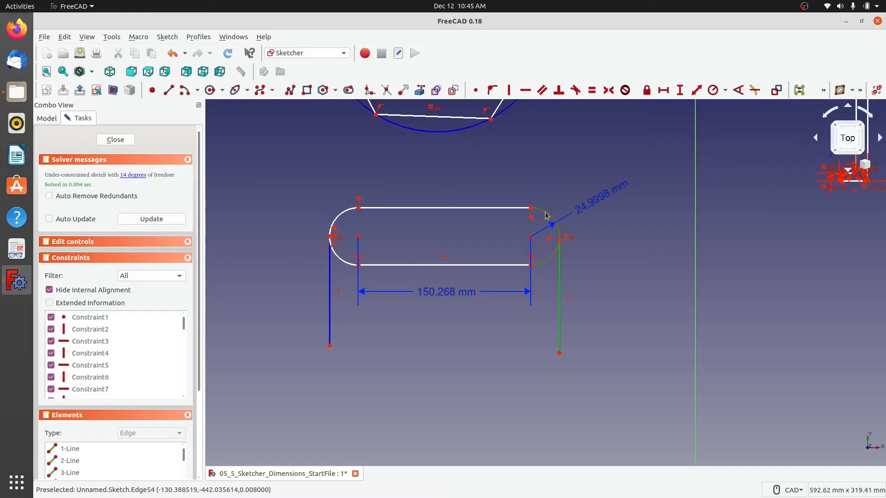
left_click(575, 90)
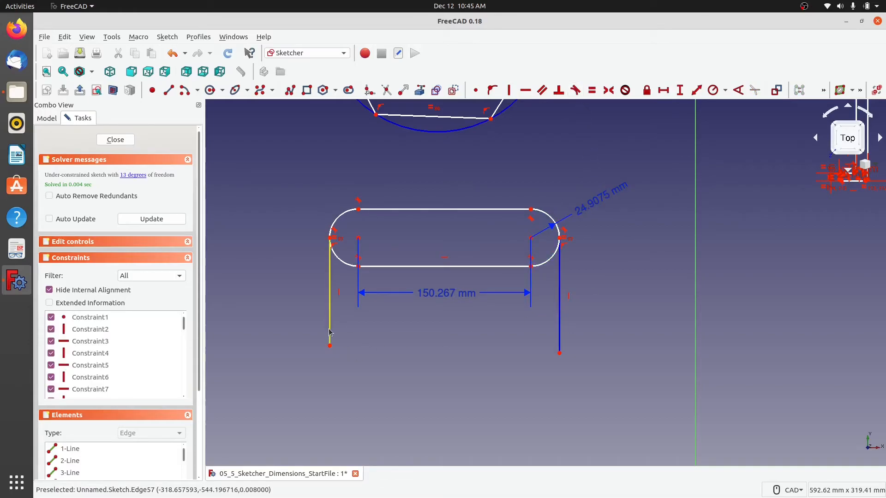
- Add a horizontal distance constraint between the construction lines' lower endpoints and set the slot's overall length to 200 mm
left_click(330, 347)
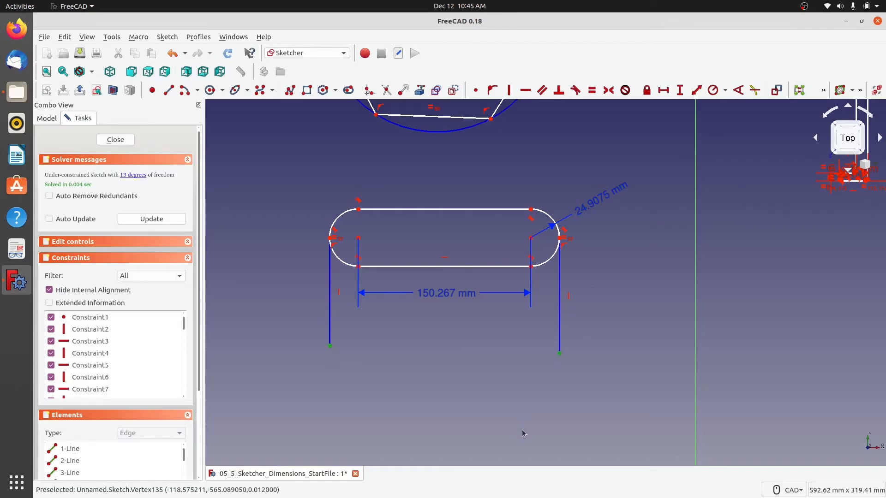
left_click(665, 94)
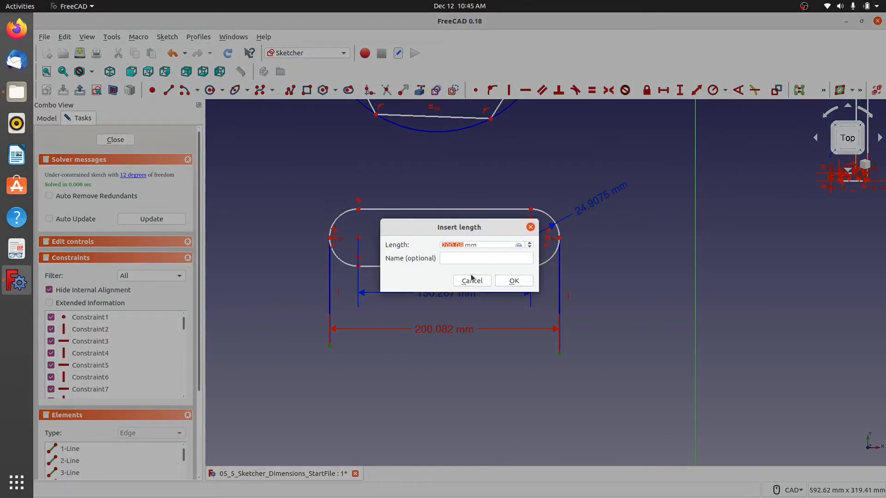
left_click(513, 281)
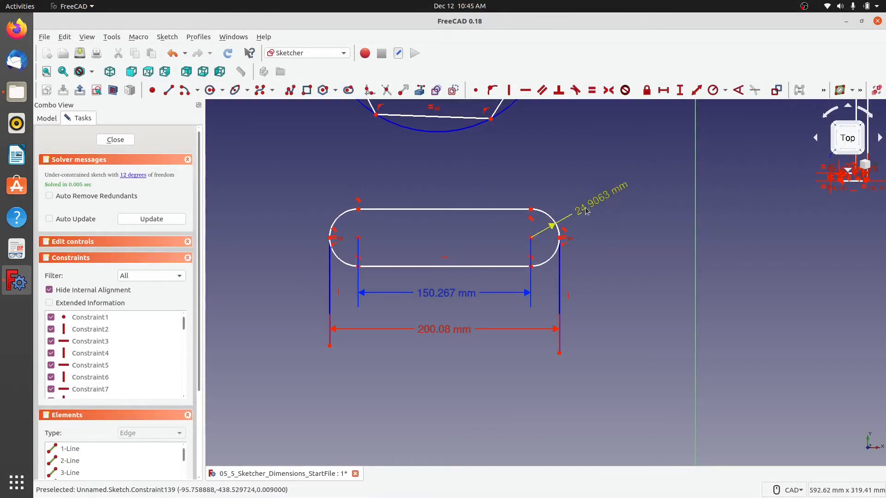
double_click(434, 331)
type("2")
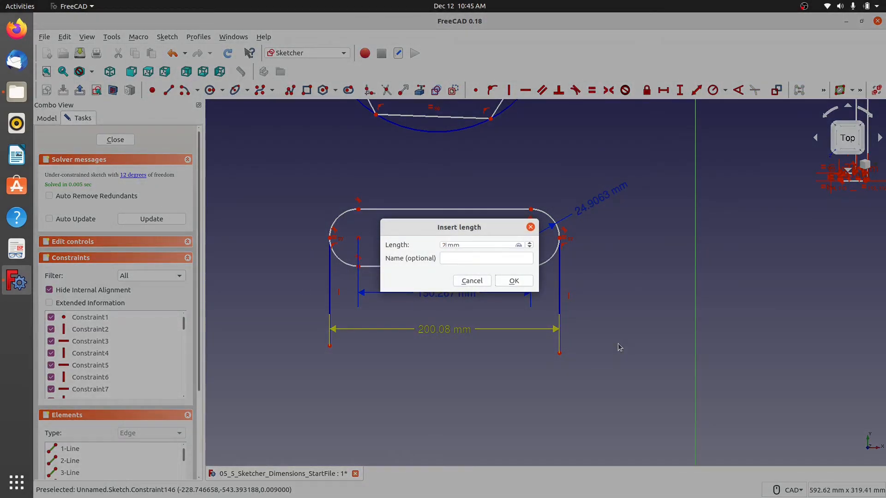
type("00")
key("Return")
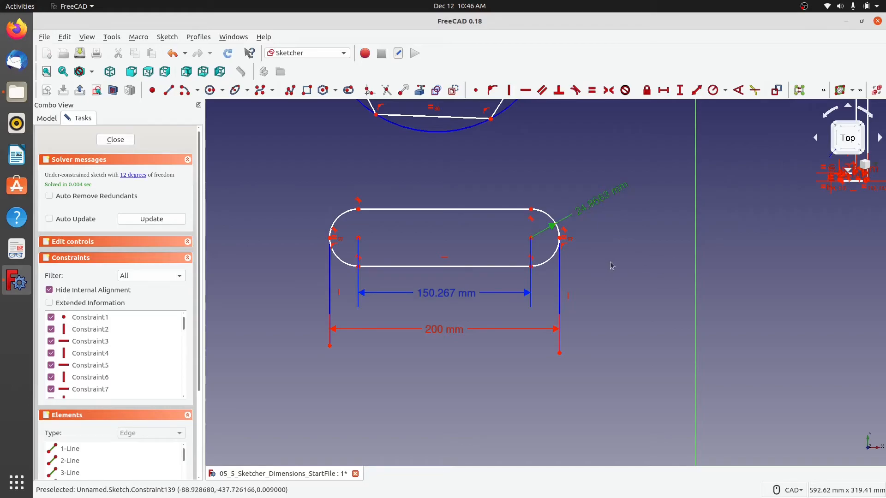
- Switch the slot's radius dimension back to driving mode and set it to 25 mm
left_click(777, 90)
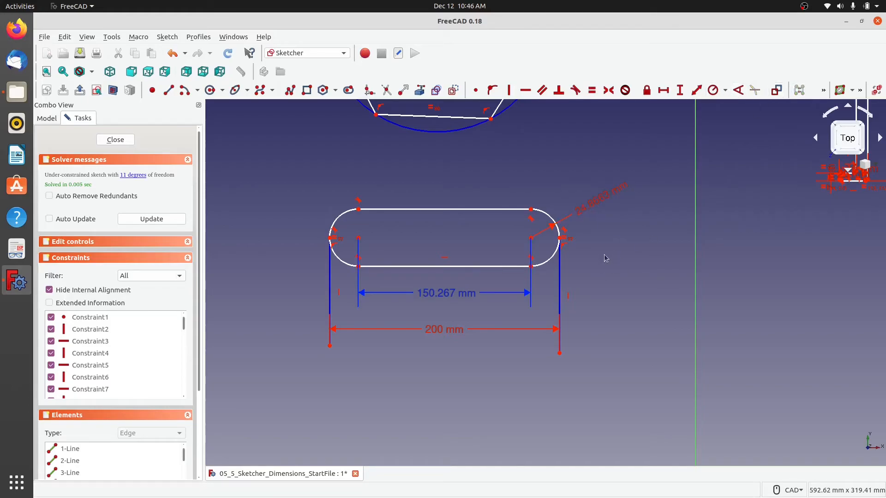
double_click(592, 208)
type("25")
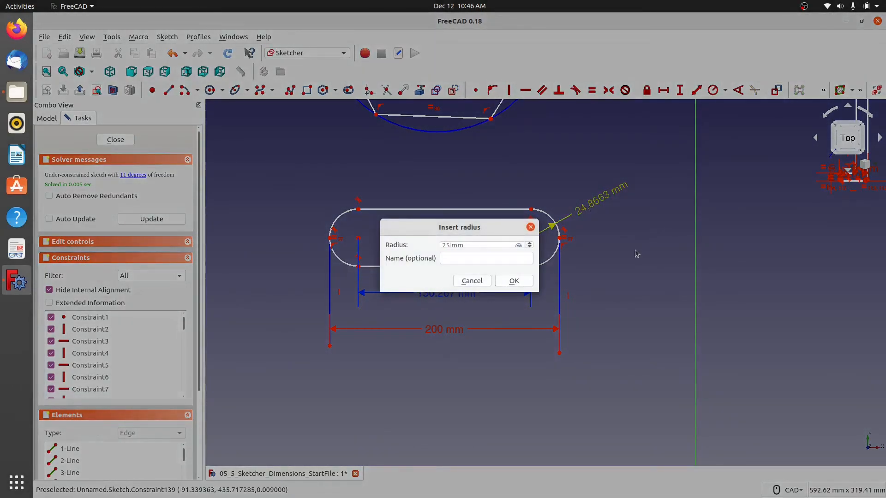
key("Return")
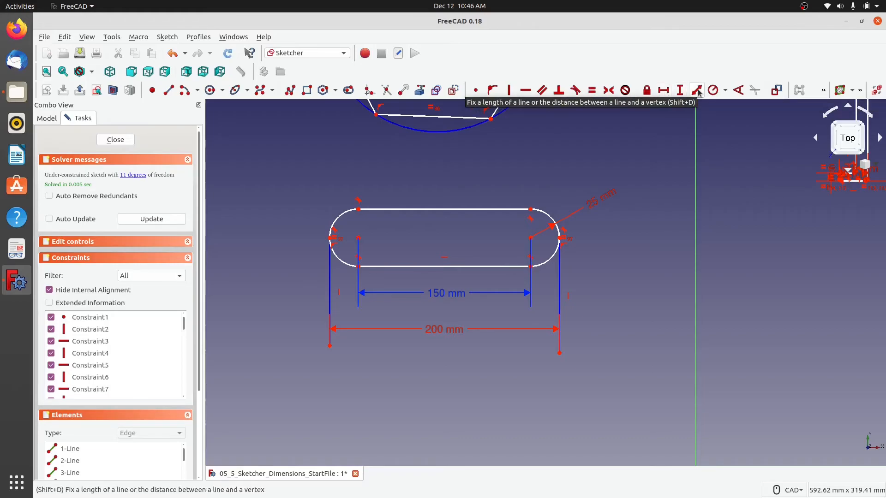
scroll(486, 178, "down", 2)
middle_click_drag(540, 160, 467, 312)
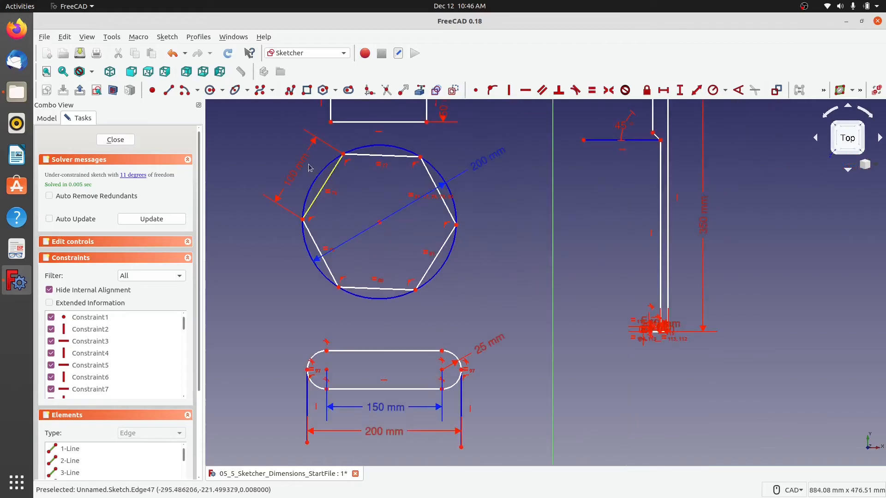
left_click(727, 92)
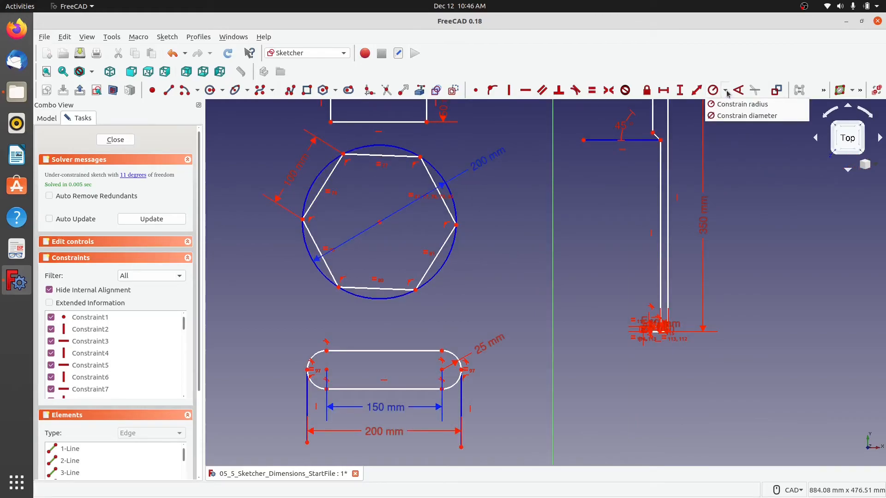
left_click(723, 116)
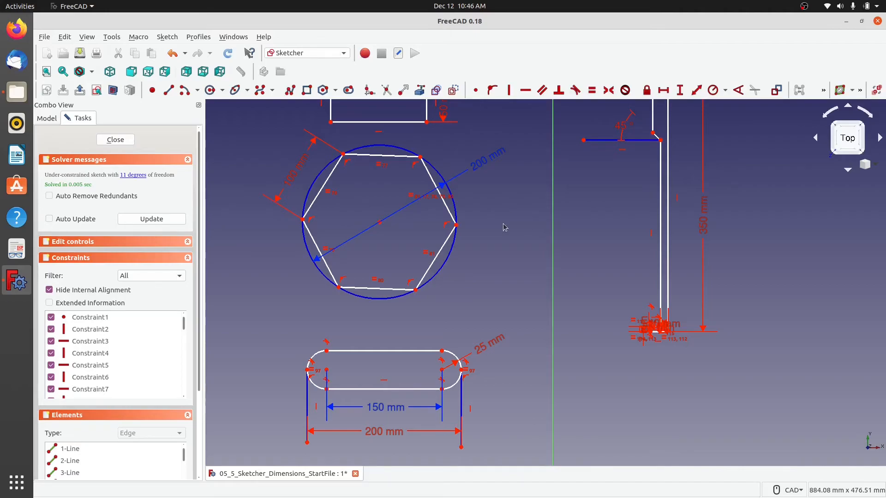
- Lock the rectangle's upper-right corner relative to the origin and set its horizontal distance to -175 mm
mouse_move(504, 229)
middle_mouse_down()
mouse_move(538, 222)
mouse_move(539, 251)
middle_mouse_up()
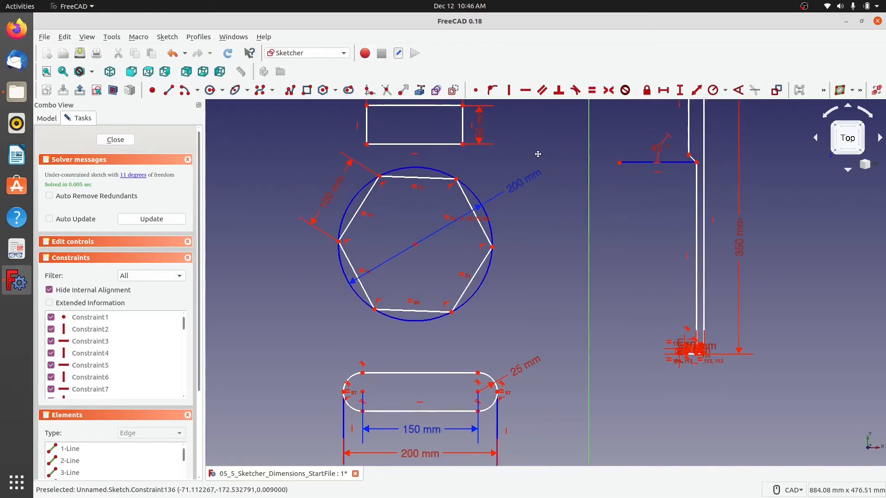
middle_click_drag(461, 109, 439, 194)
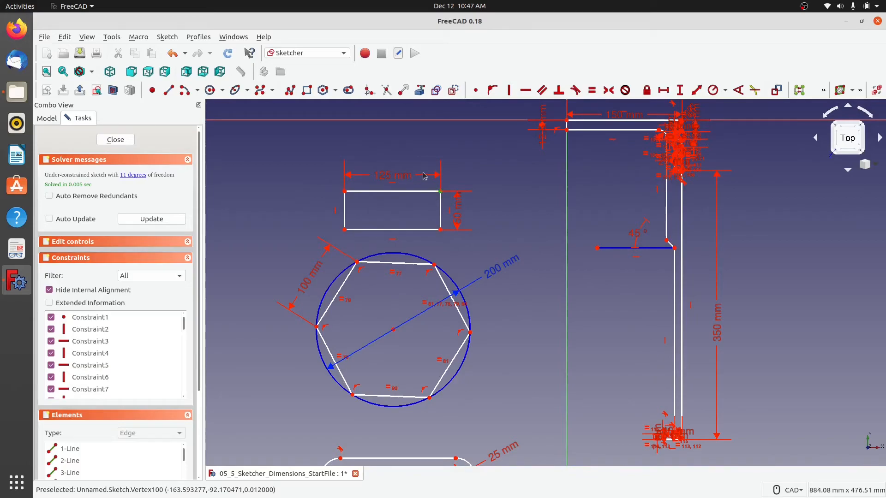
left_click(440, 194)
left_click(647, 90)
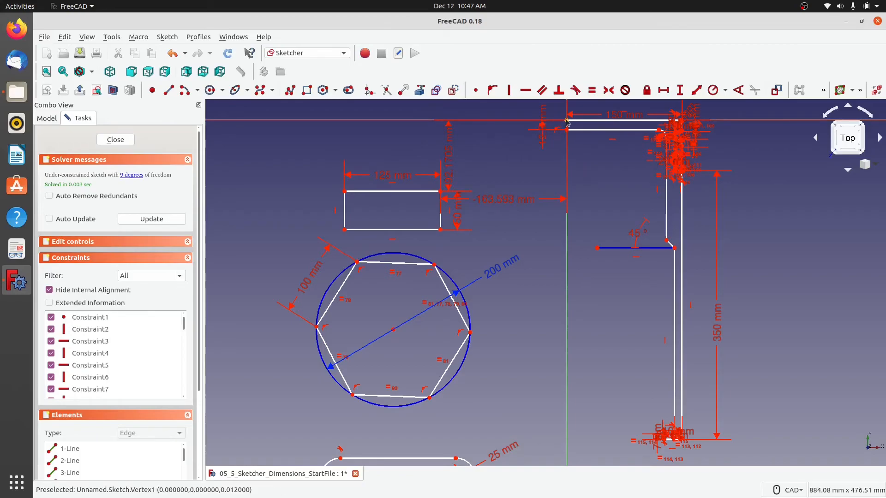
double_click(499, 201)
type("1")
key("Return")
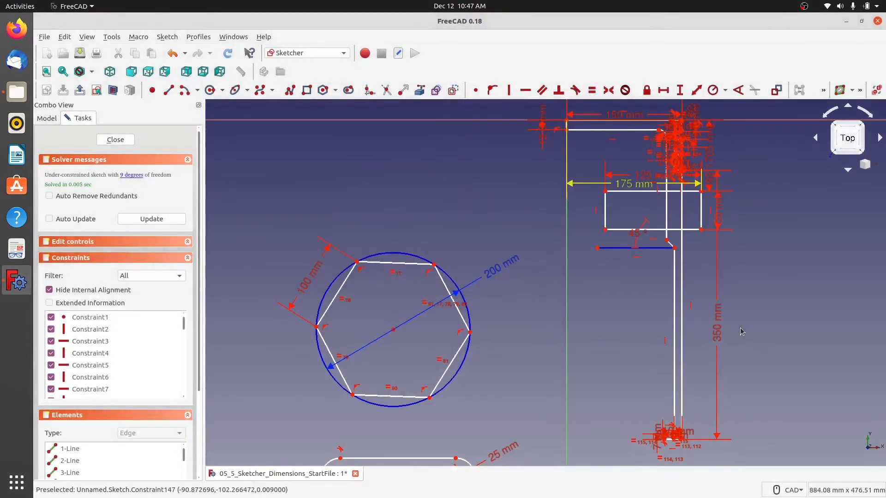
double_click(635, 184)
left_click(441, 243)
type("-")
key("Return")
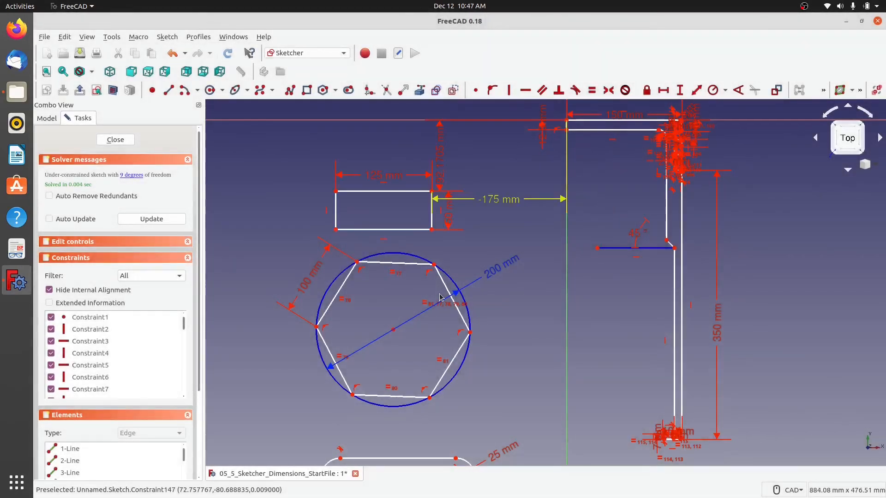
- Set the vertical distance of the rectangle's locked corner from the origin to -50 mm
double_click(440, 164)
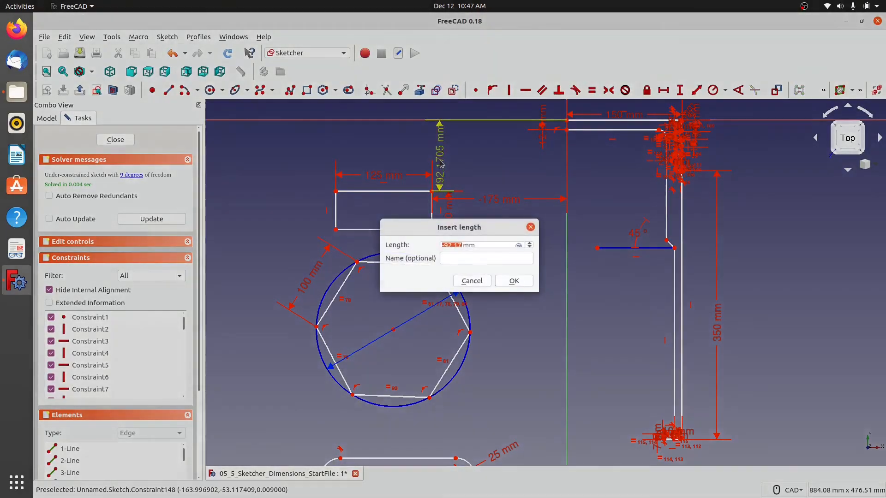
type("60")
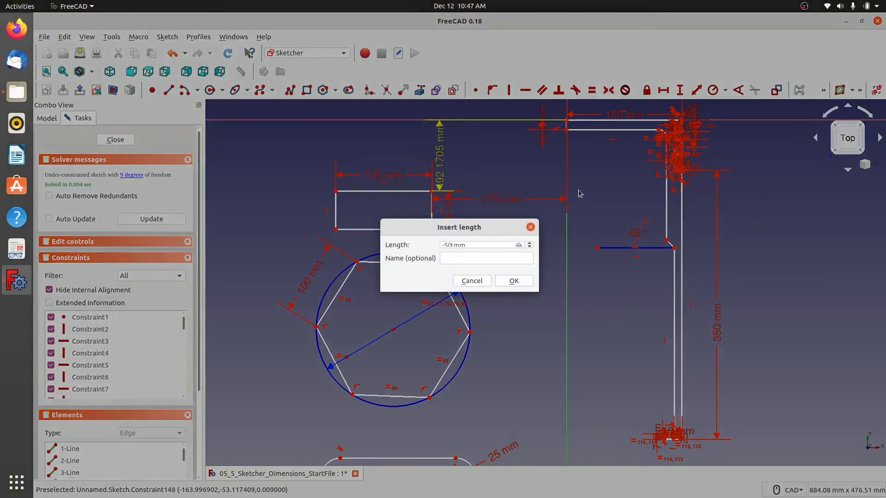
key("Return")
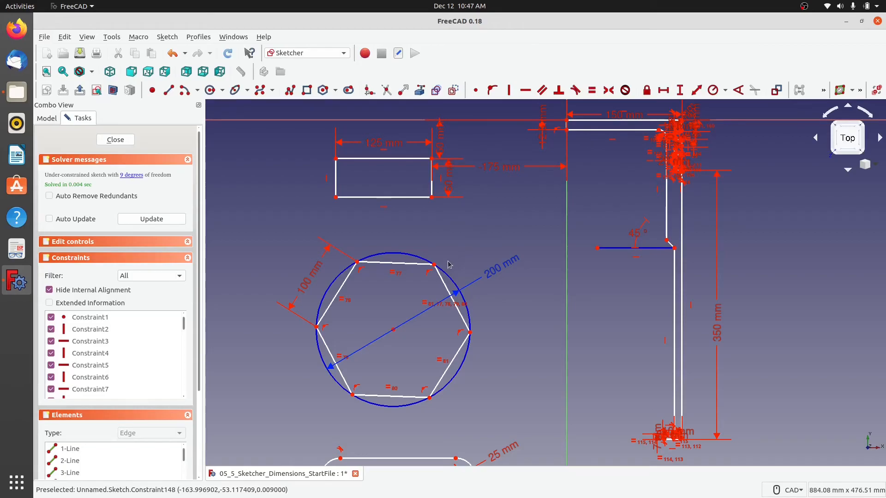
- Lock the hexagon's upper-right vertex relative to the origin, set its horizontal distance to -180 mm and adjust its vertical distance
left_click(434, 266)
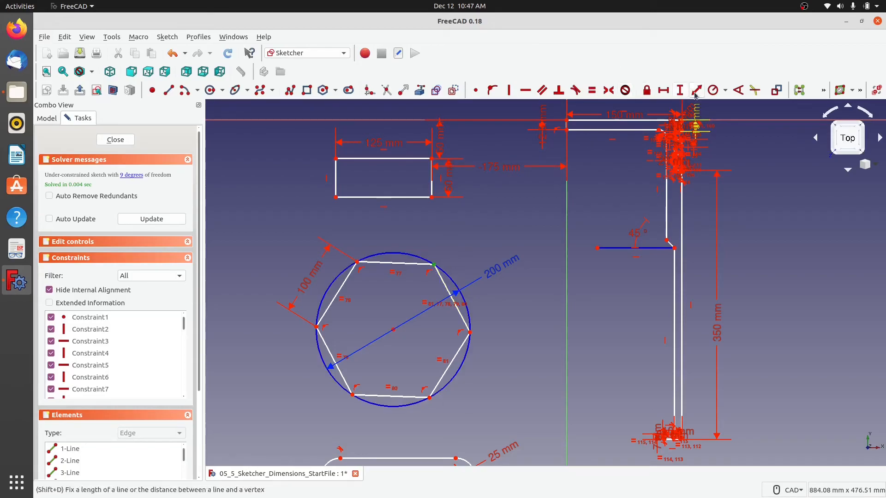
left_click(647, 90)
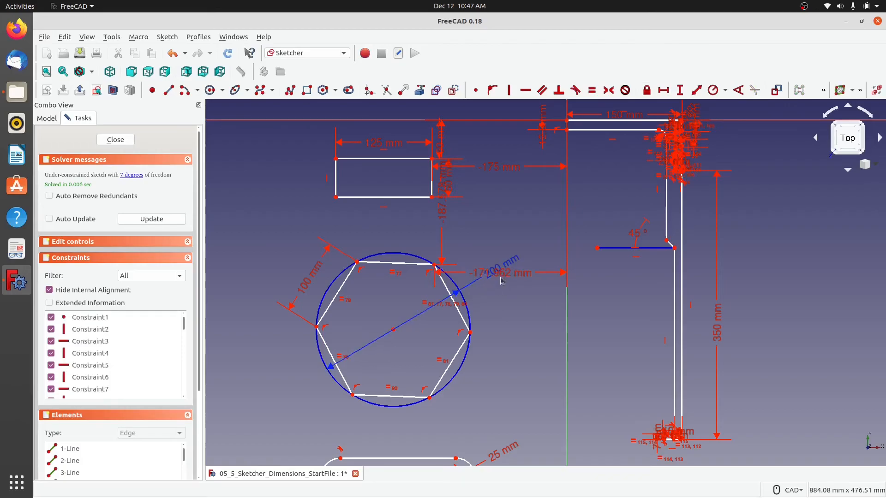
double_click(526, 274)
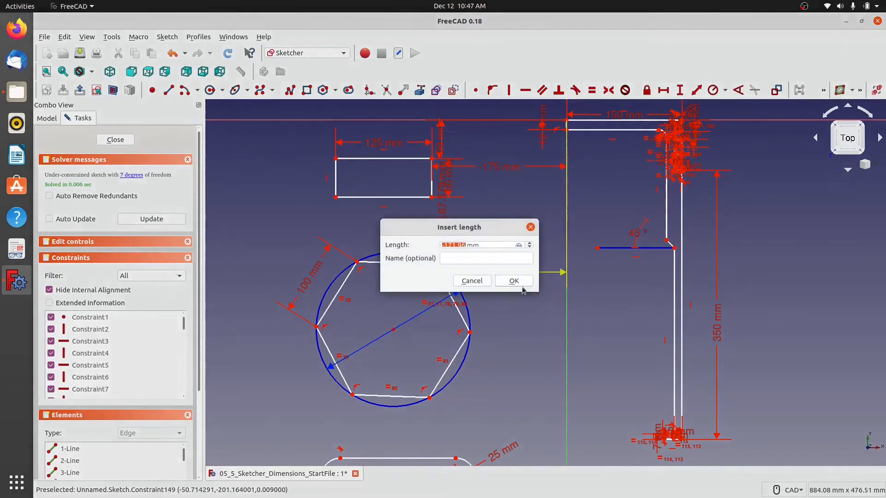
left_click(448, 245)
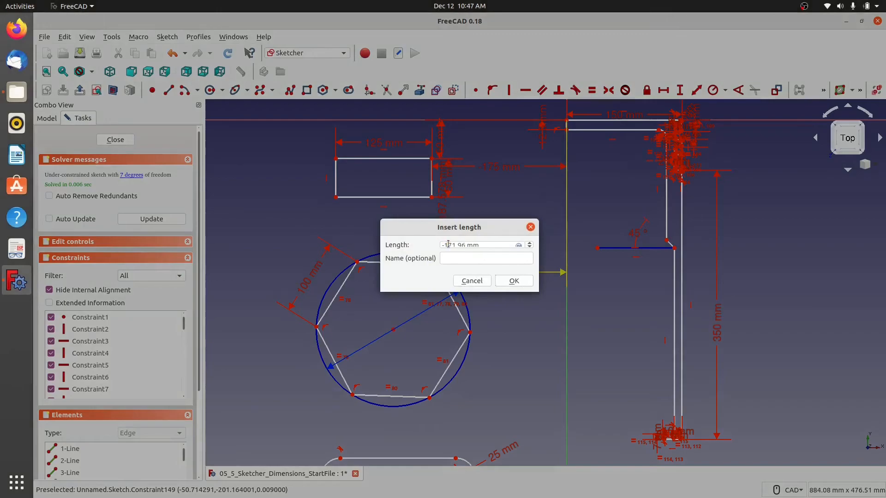
left_click_drag(456, 244, 465, 245)
type("80")
key("Return")
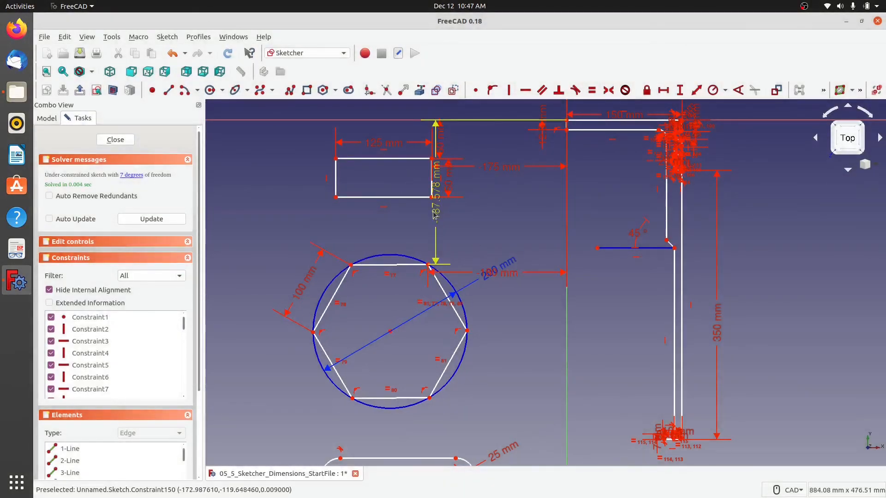
double_click(436, 214)
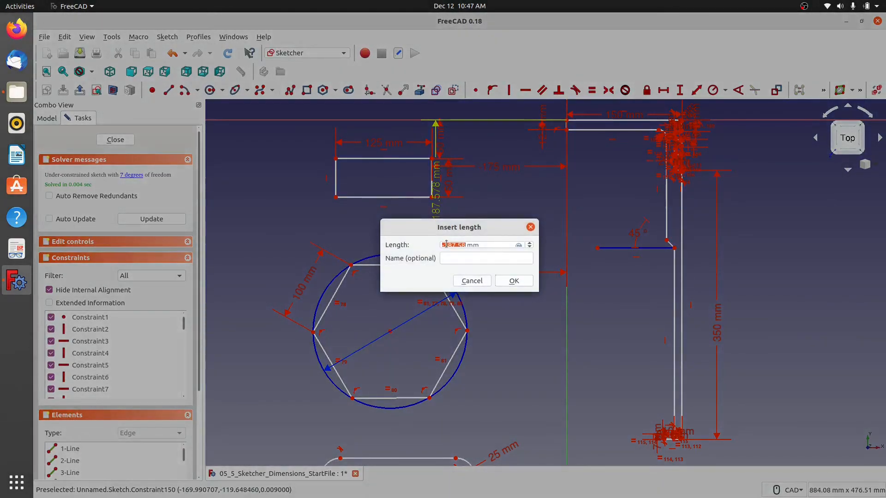
left_click(452, 245)
left_click_drag(449, 244, 463, 244)
type("200")
key("Return")
- Lock the centre of the slot's right arc relative to the origin and set its horizontal distance to -150 mm
middle_click_drag(518, 365, 506, 214)
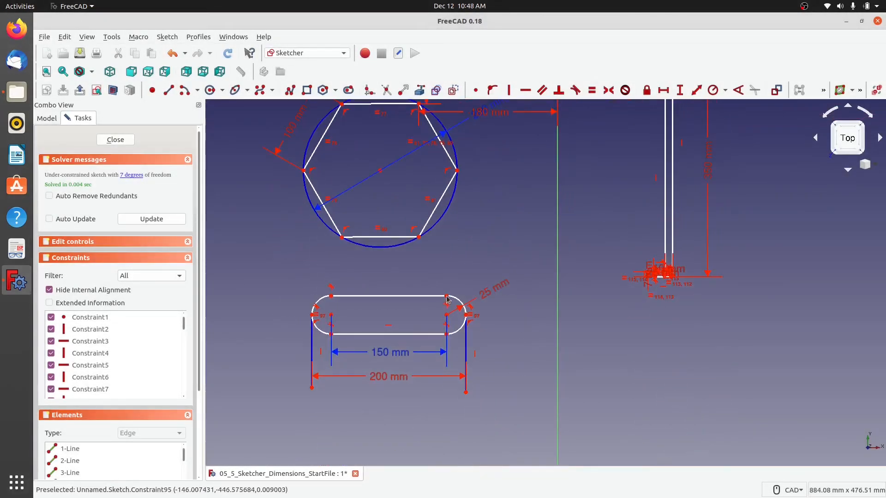
left_click(446, 317)
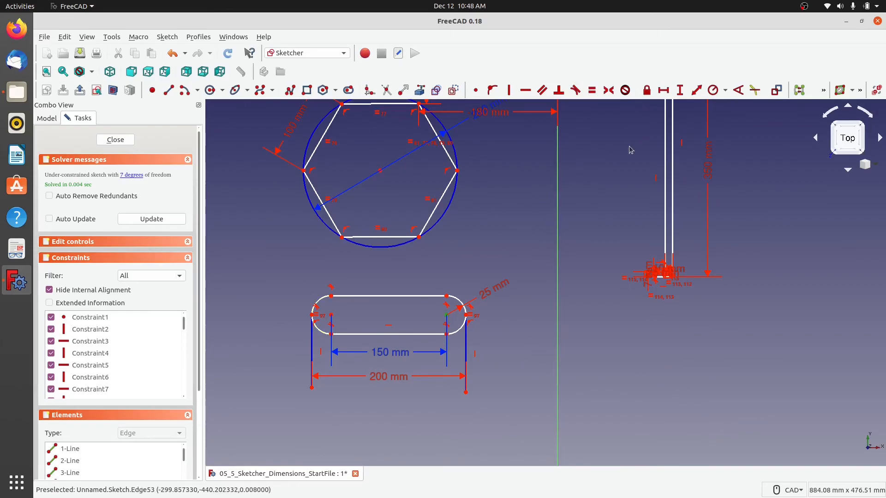
left_click(647, 91)
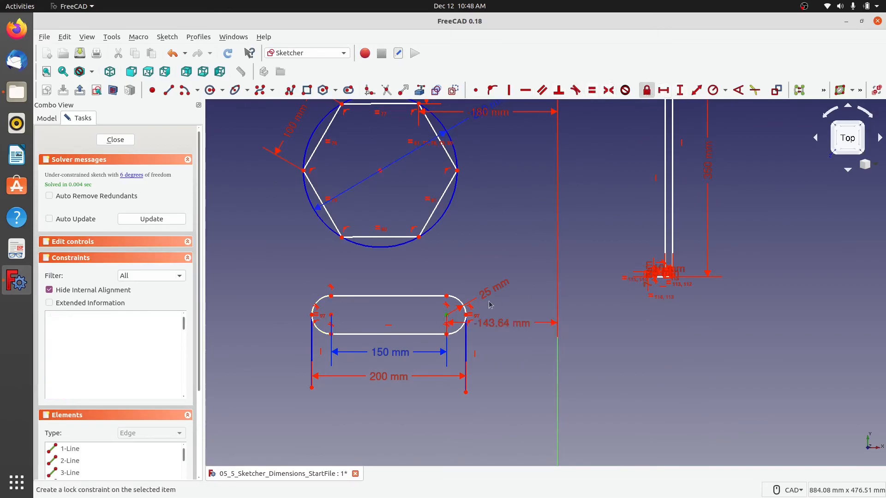
double_click(490, 324)
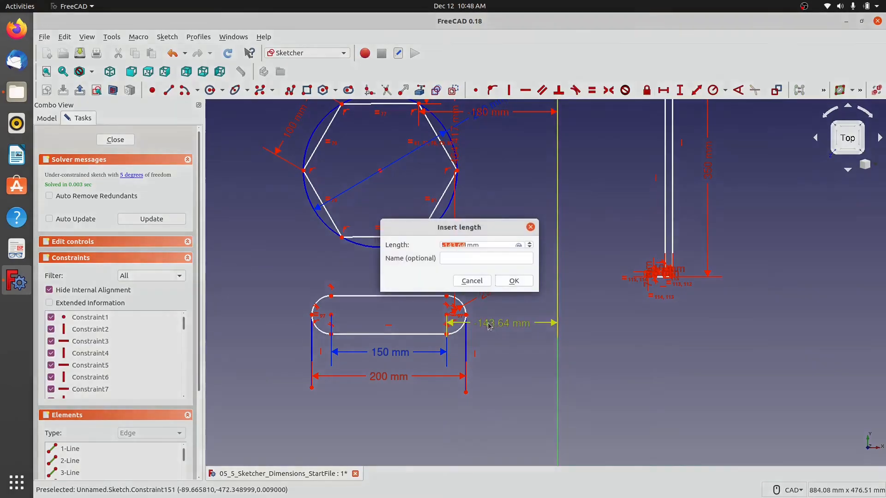
left_click_drag(448, 245, 467, 245)
type("50")
key("Return")
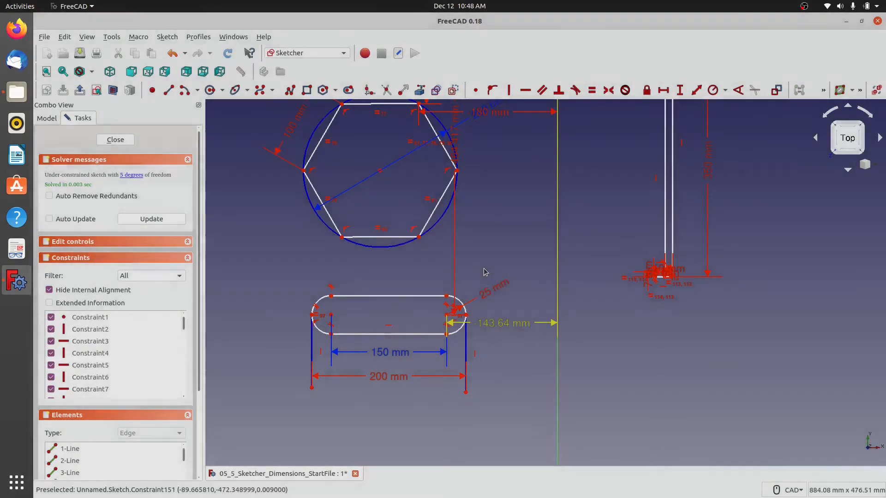
- Set the slot arc centre's vertical distance from the origin to -500 mm and move the 200 mm overall length dimension clear below the 150 mm one
left_click_drag(451, 145, 450, 275)
double_click(450, 273)
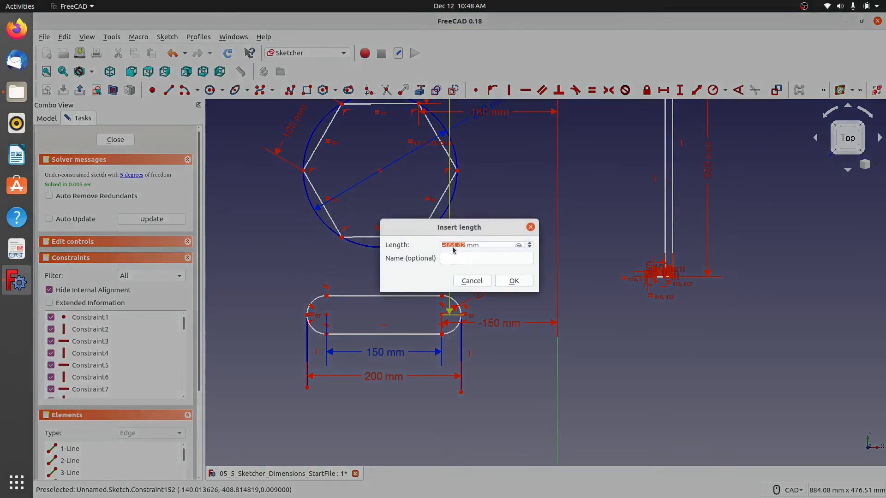
left_click_drag(444, 245, 459, 246)
type("500")
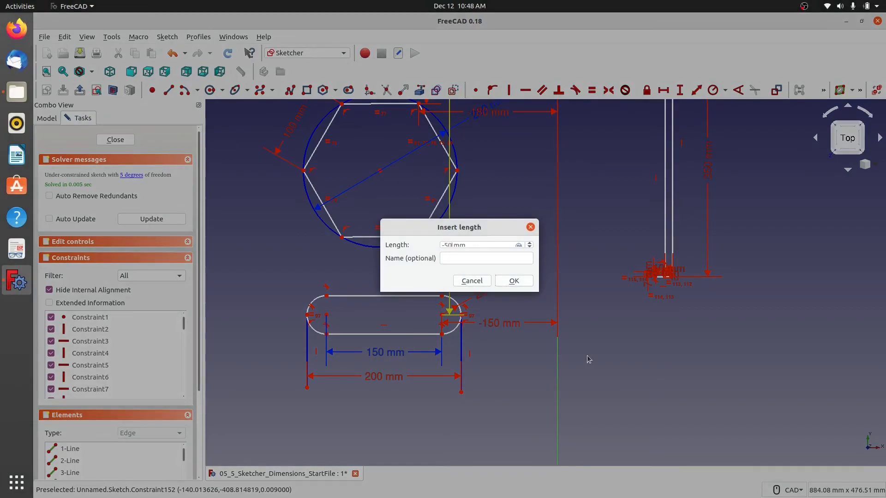
key("Return")
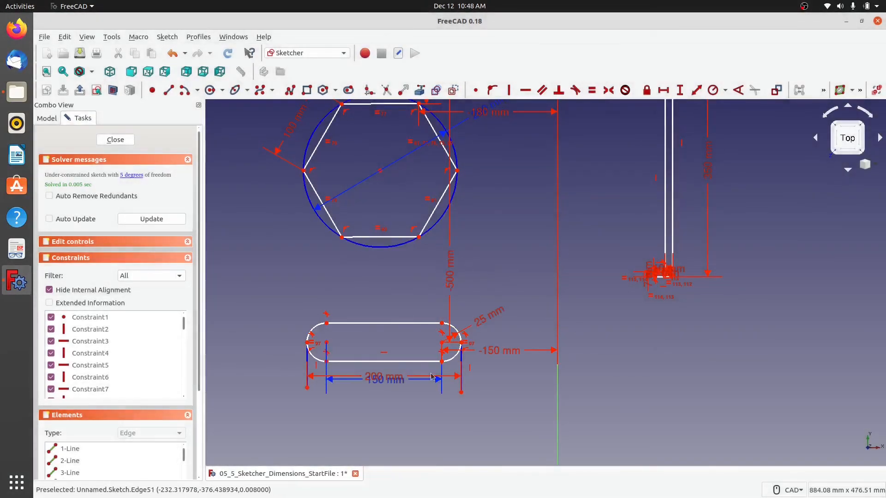
left_click_drag(374, 379, 379, 409)
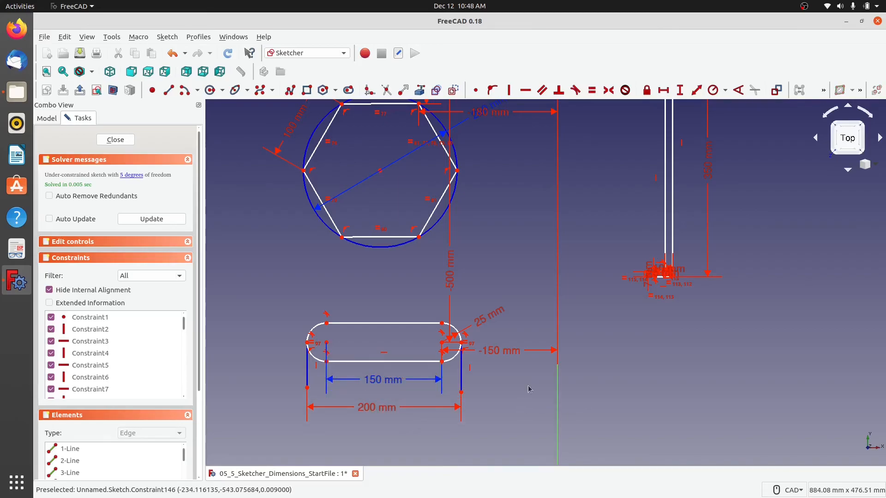
scroll(624, 345, "down", 4)
middle_click_drag(367, 288, 280, 284)
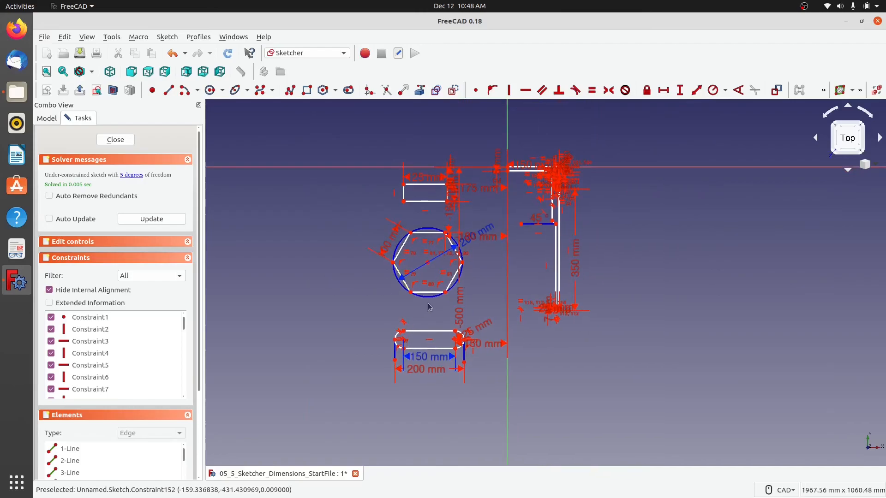
scroll(567, 364, "up", 2)
middle_click_drag(570, 364, 638, 425)
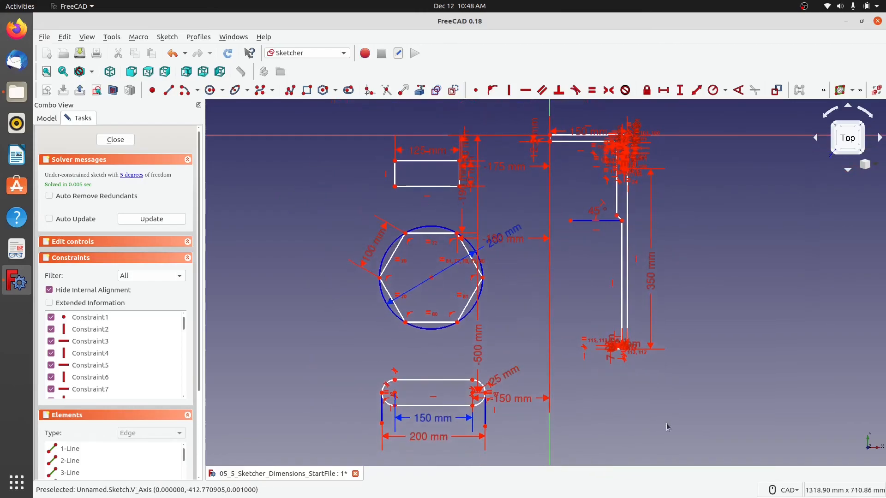